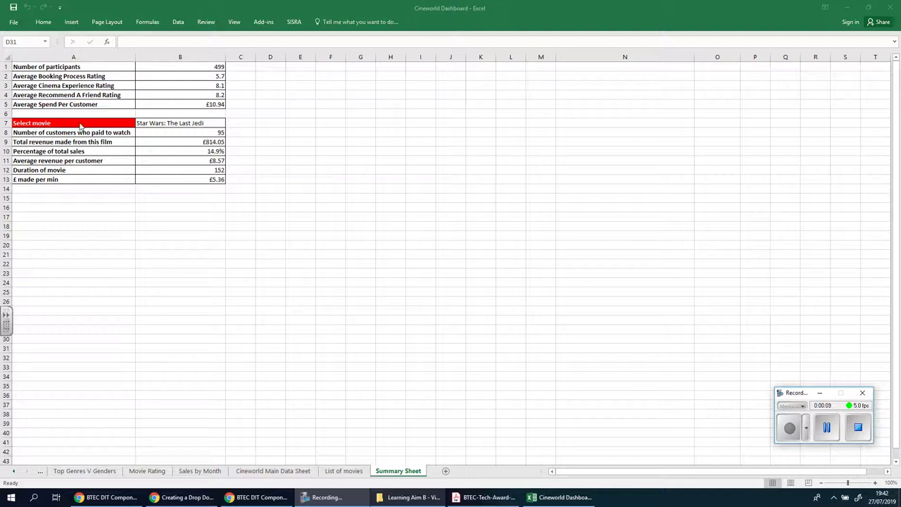
Step: Duplicate the Select movie block A7:B13 on the Summary Sheet by pasting a copy of it at A15
click(820, 392)
drag(43, 124, 204, 176)
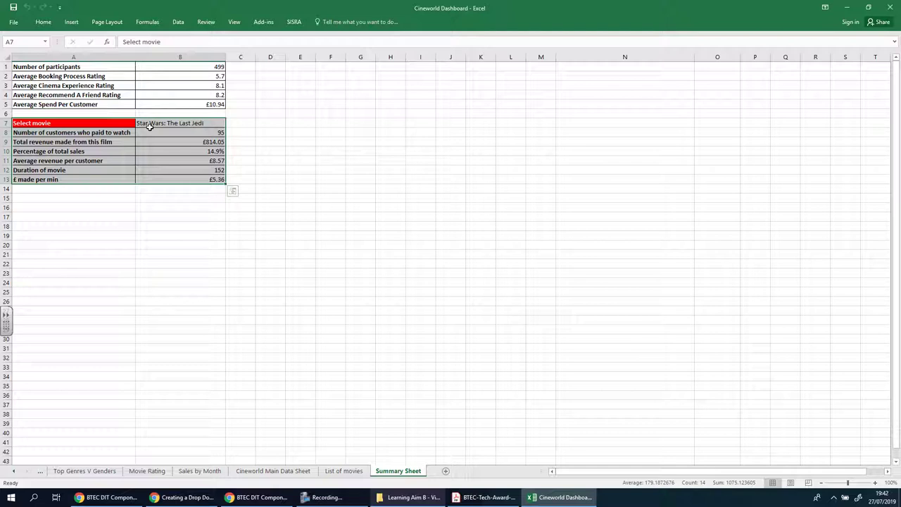
click(166, 123)
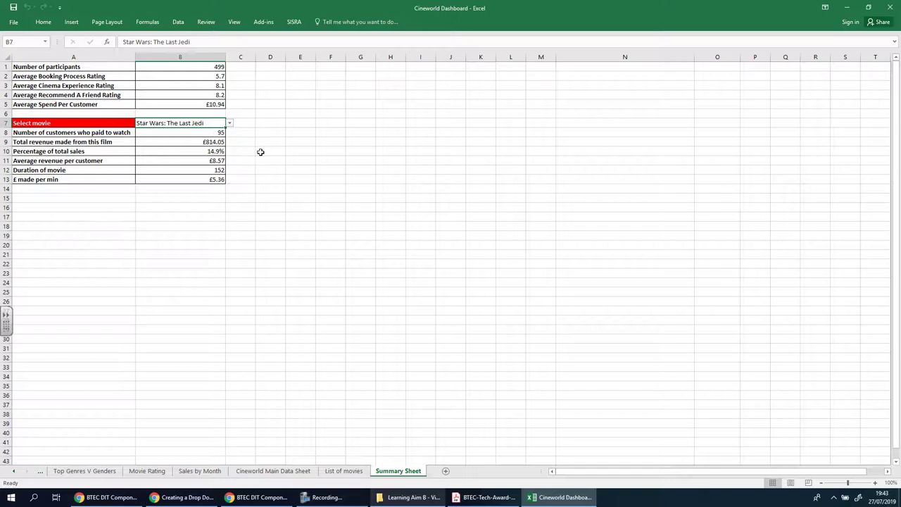
drag(66, 123, 187, 179)
key(ctrl+c)
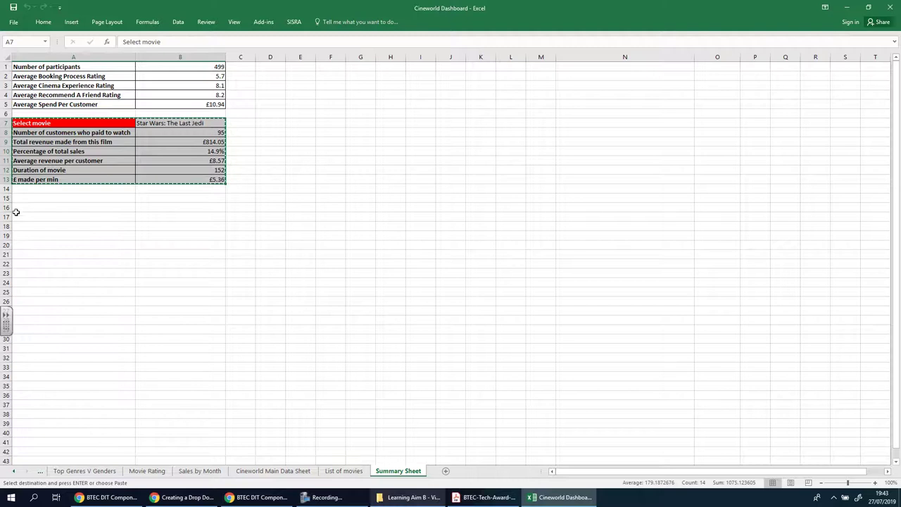
click(26, 199)
key(ctrl+v)
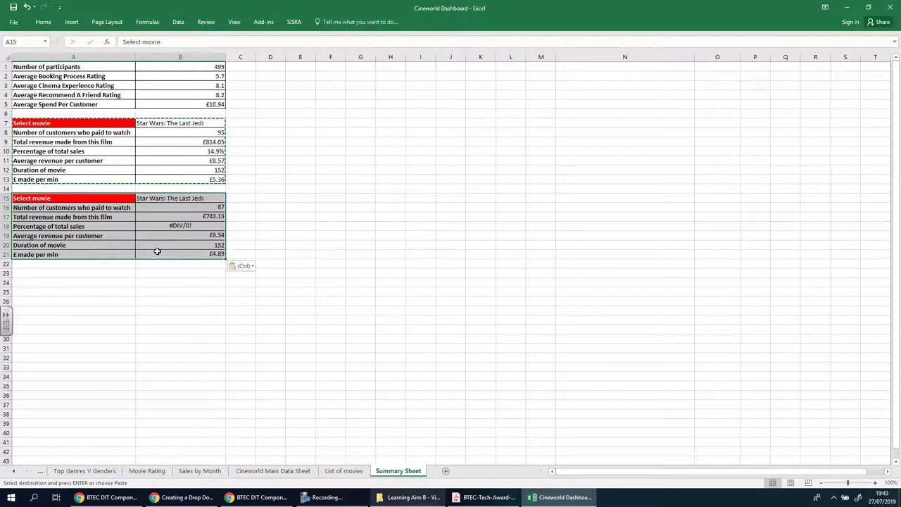
click(361, 263)
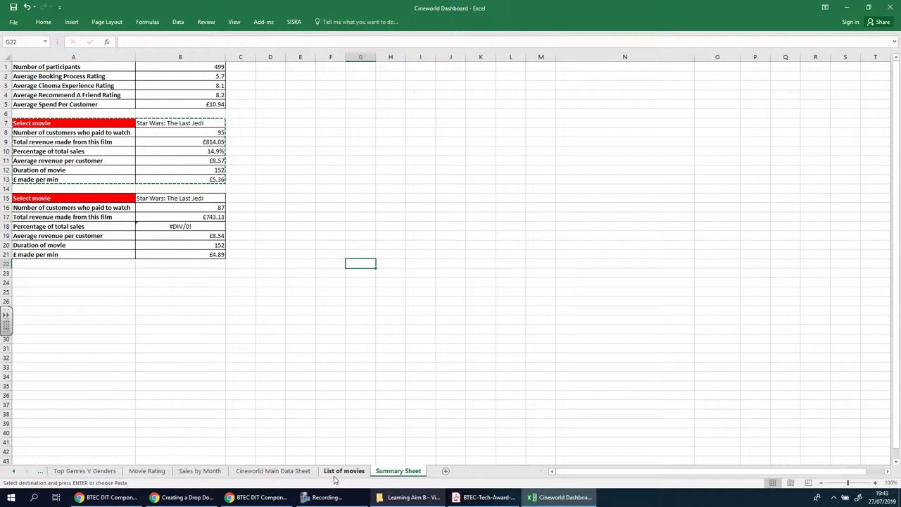
Step: Copy the Movie Genre column G1:G500 on the Cineworld Main Data Sheet, with D1 of List of movies selected as the destination
click(344, 471)
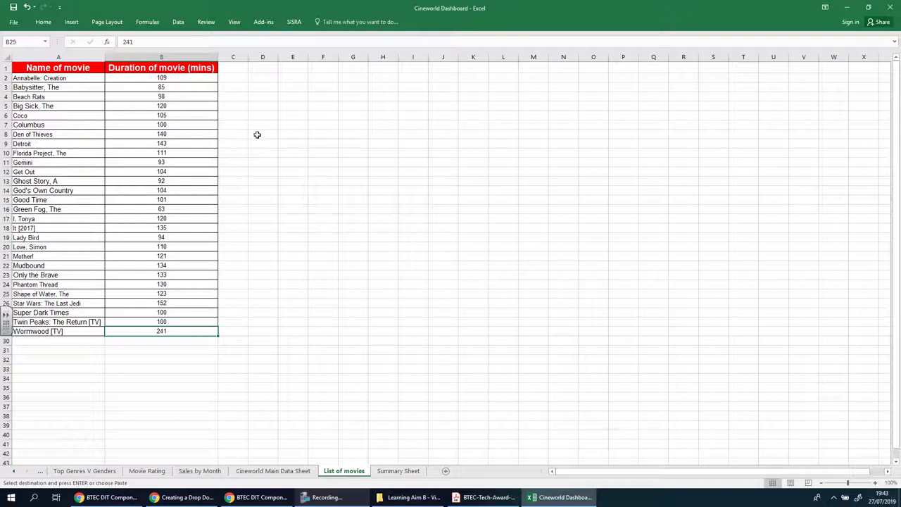
click(301, 472)
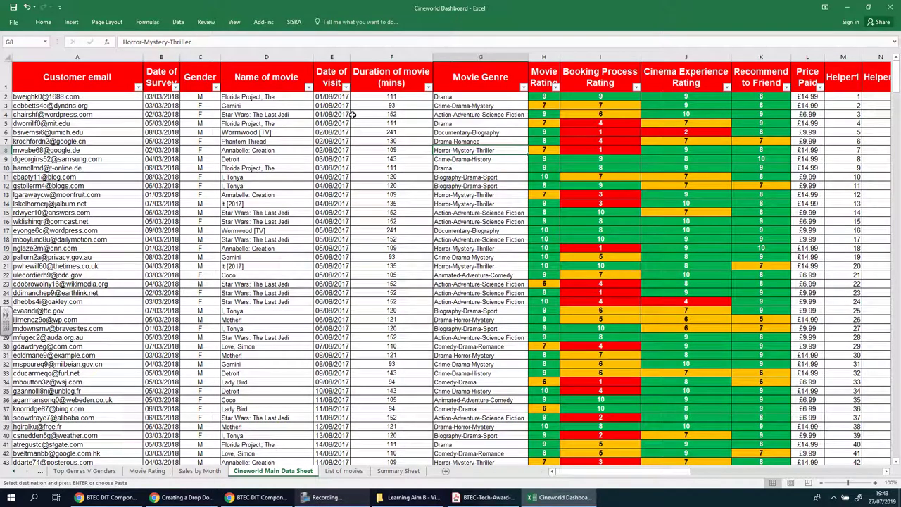
drag(476, 81, 462, 434)
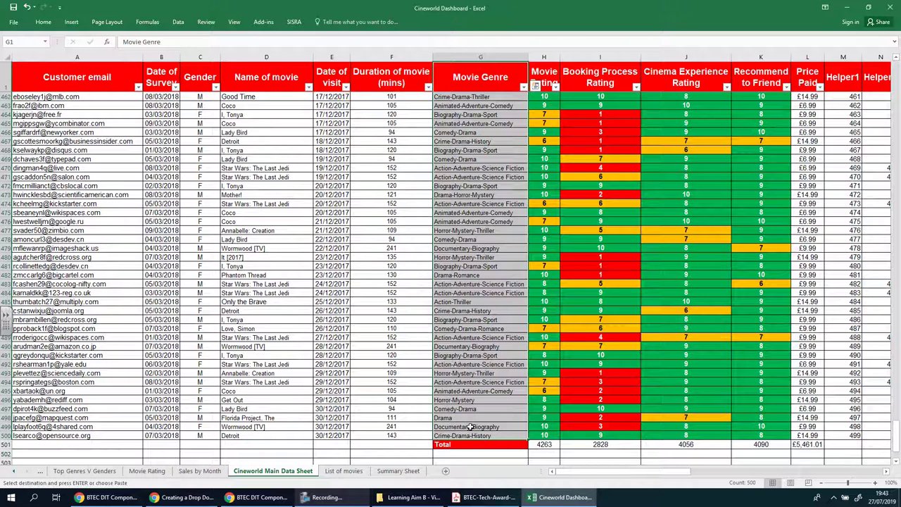
key(Escape)
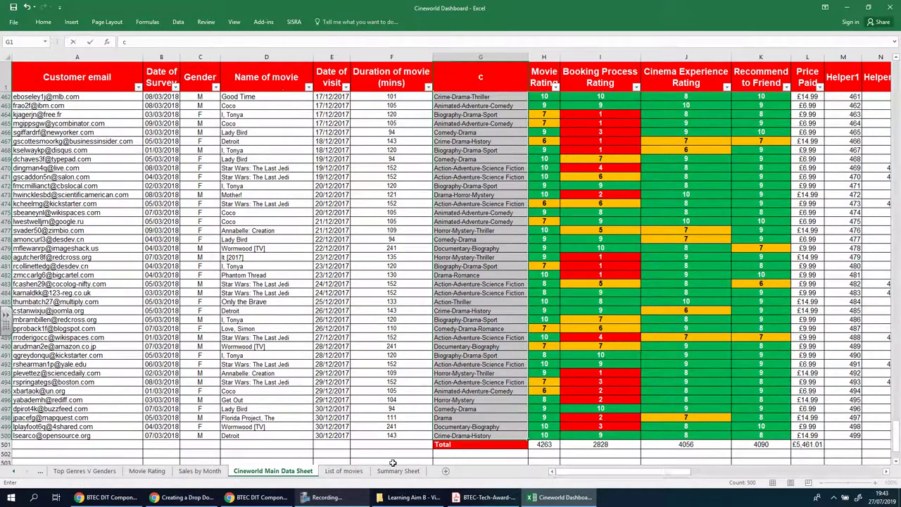
click(344, 470)
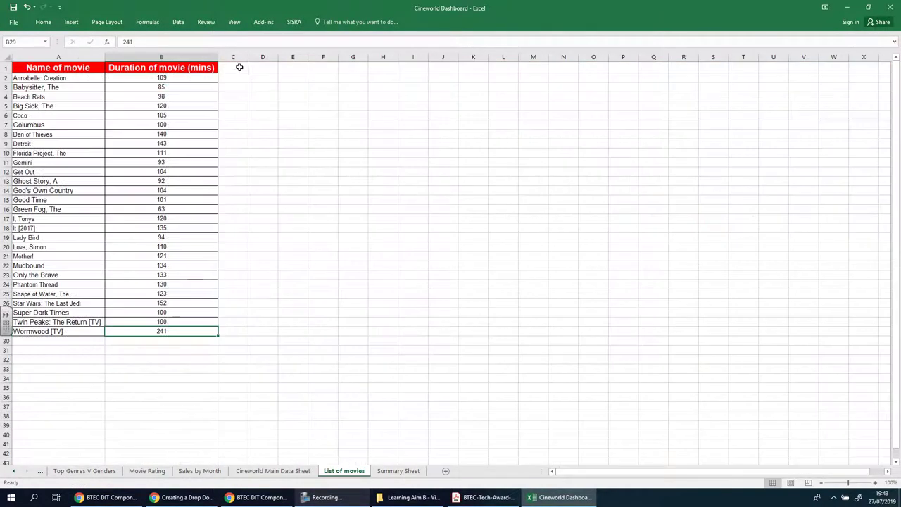
click(264, 67)
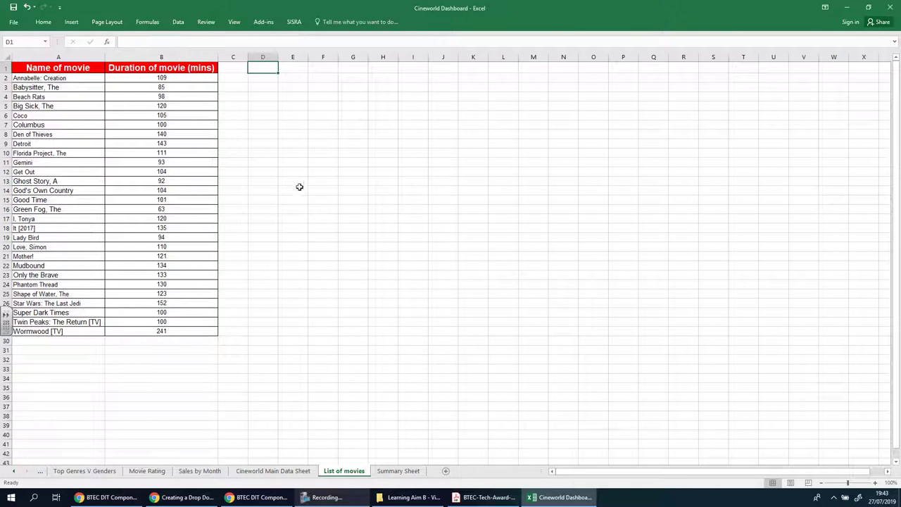
click(348, 228)
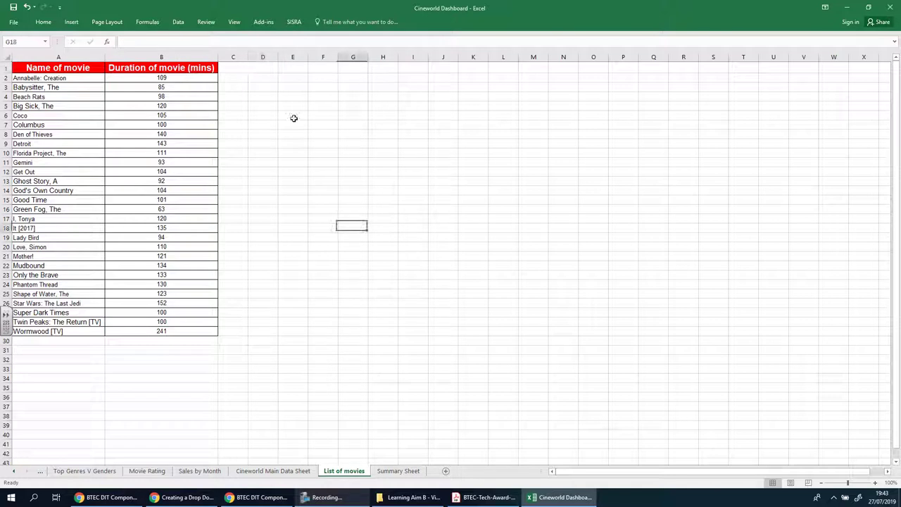
click(269, 69)
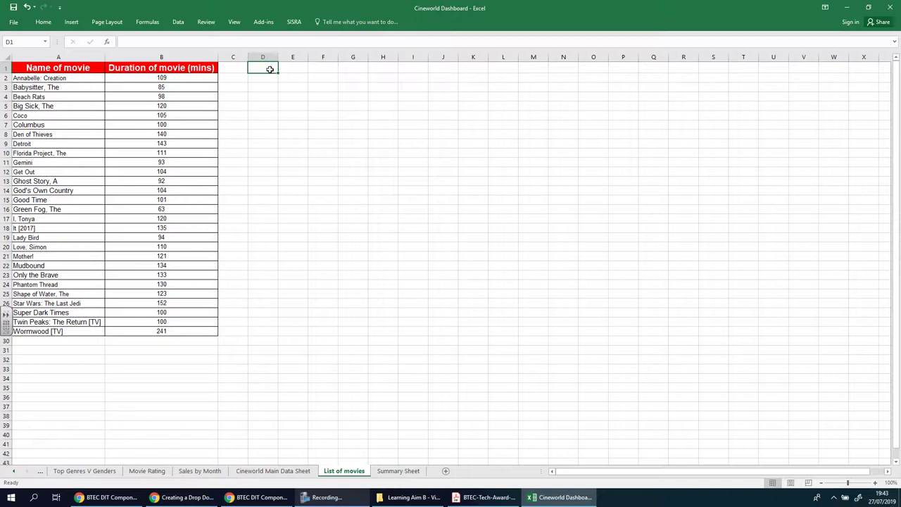
click(273, 470)
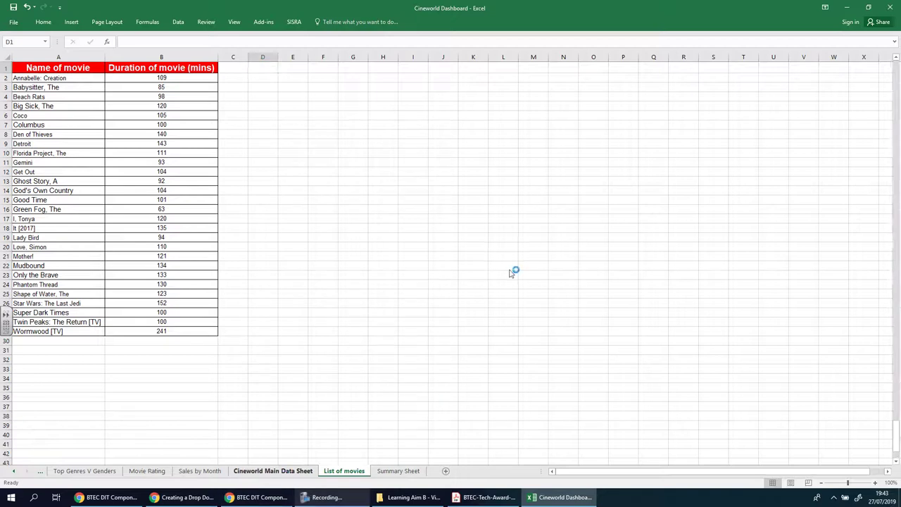
key(ctrl+c)
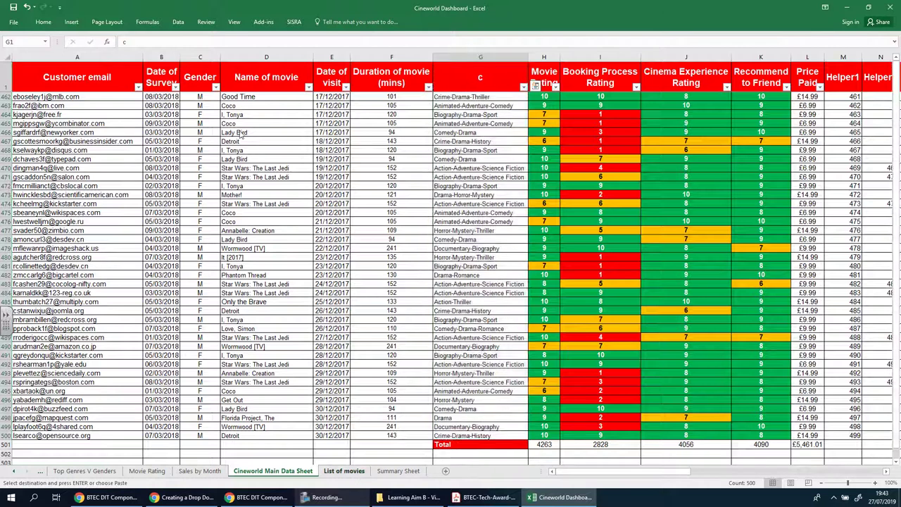
Step: Try pasting the copied genre column at D1 of List of movies with column D fitted to its contents, and undo both changes
key(ctrl+Page_Down)
key(ctrl+v)
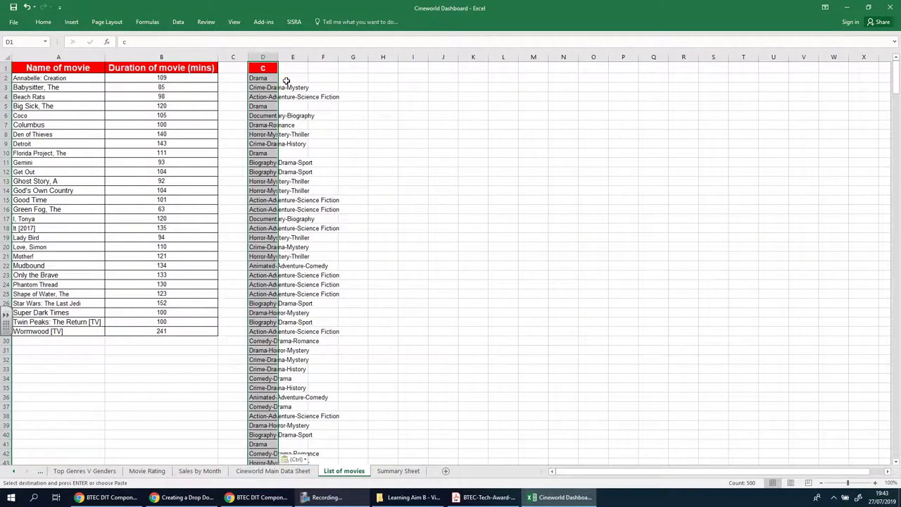
double_click(277, 56)
click(325, 97)
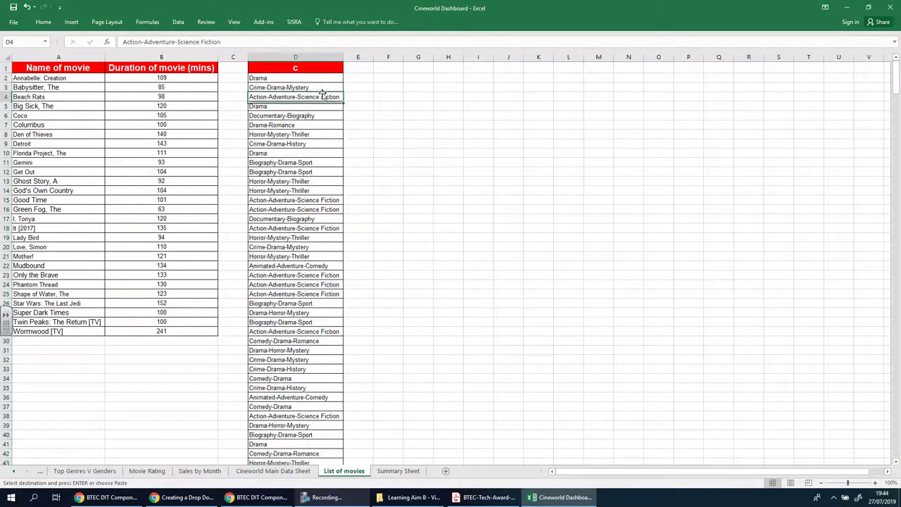
click(323, 67)
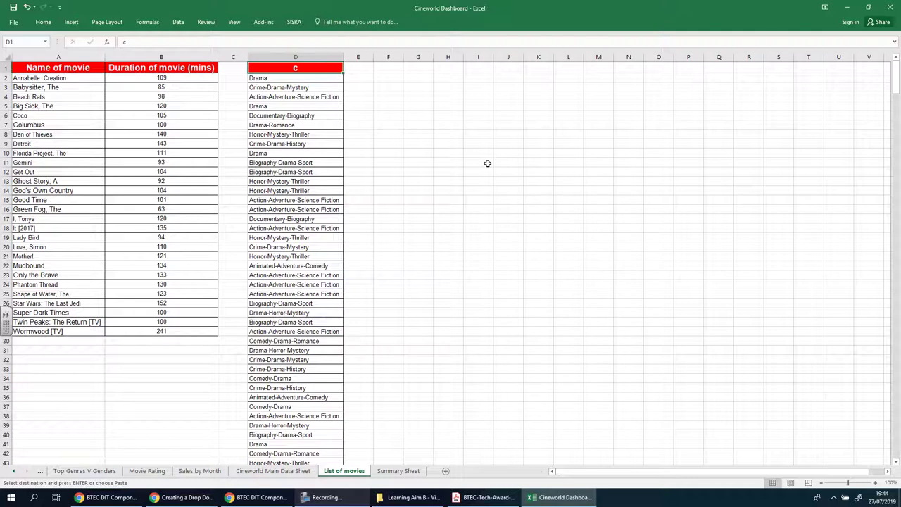
key(ctrl+z)
key(ctrl+z)
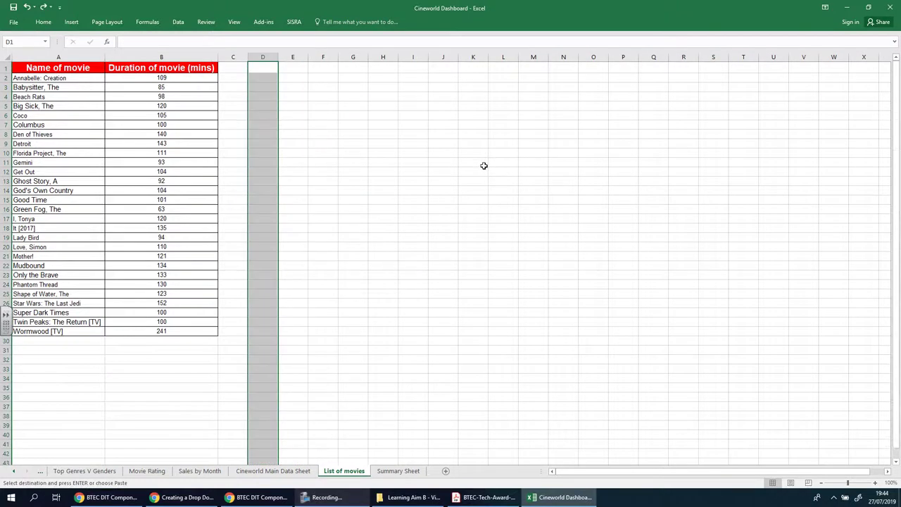
Step: Restore the Movie Genre header in G1 of the main data sheet and paste the genre column at D1 of List of movies, fitting its width
click(271, 471)
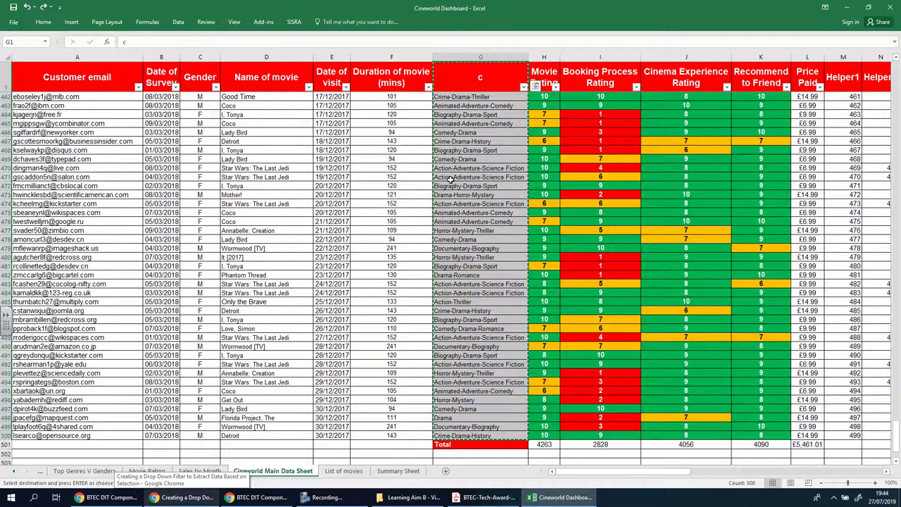
key(ctrl+z)
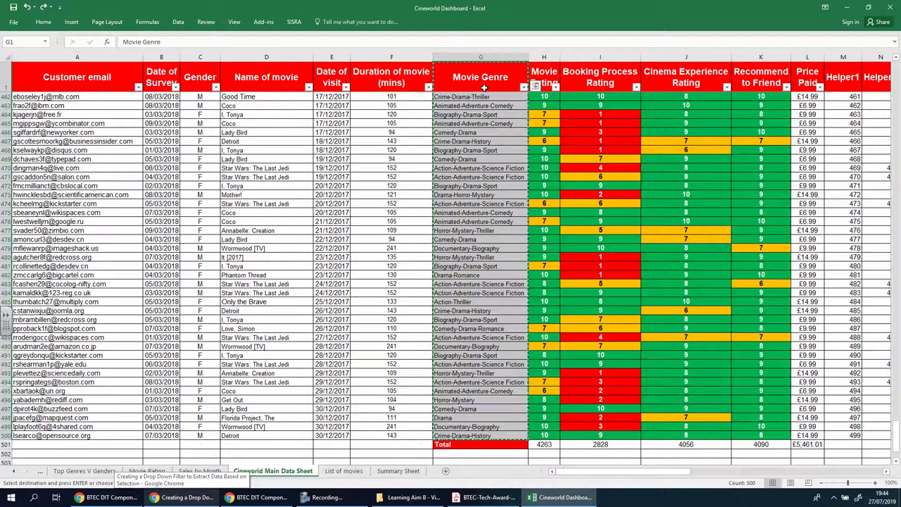
click(343, 470)
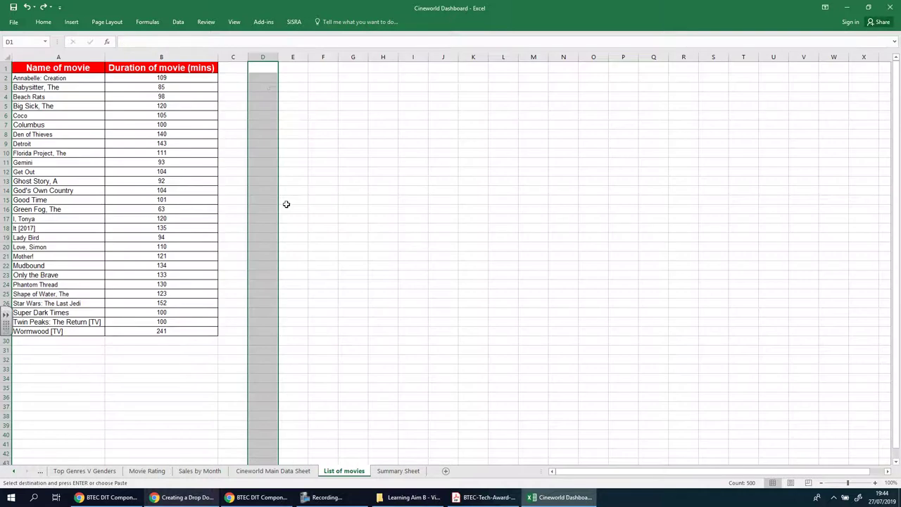
key(ctrl+v)
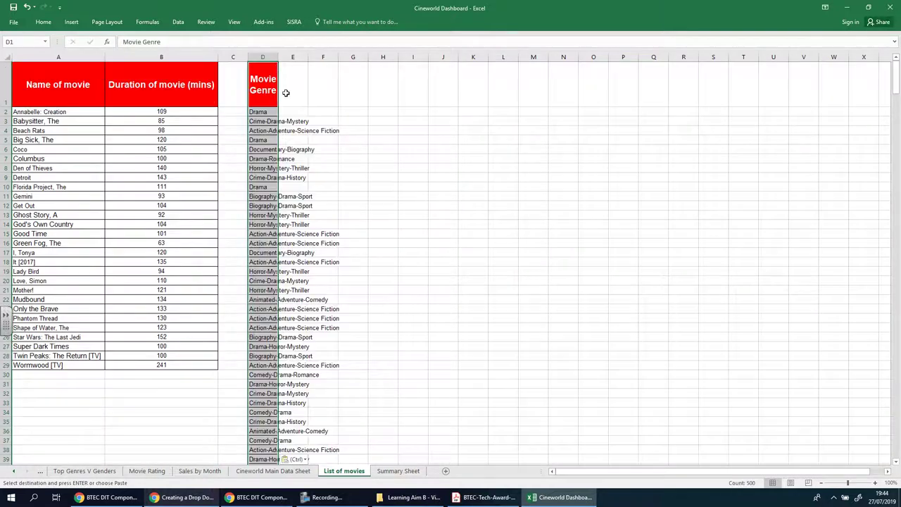
key(ctrl+w)
click(534, 200)
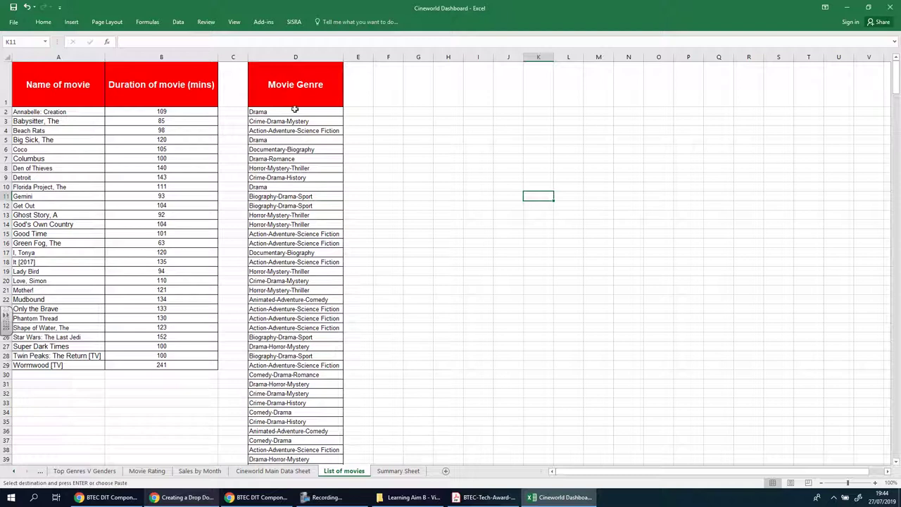
Step: Remove the duplicate entries from the pasted genre list in D2:D500
drag(295, 112, 311, 439)
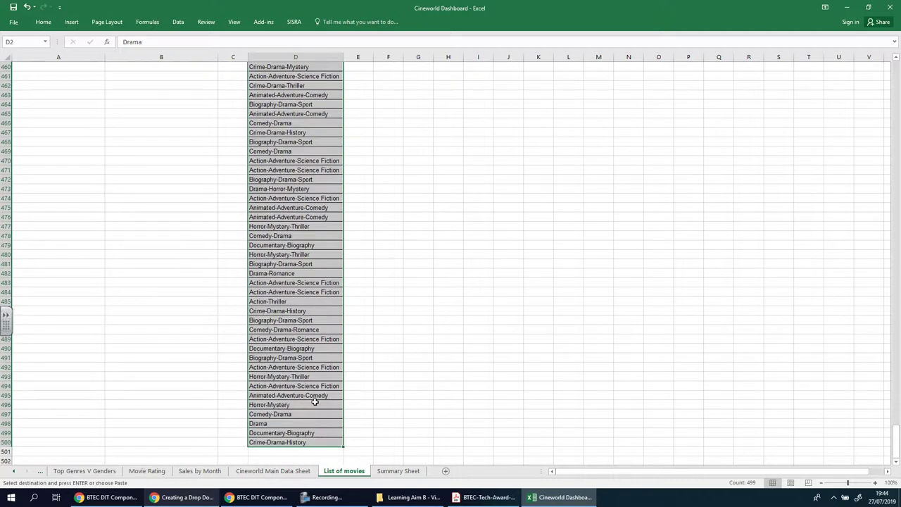
click(182, 22)
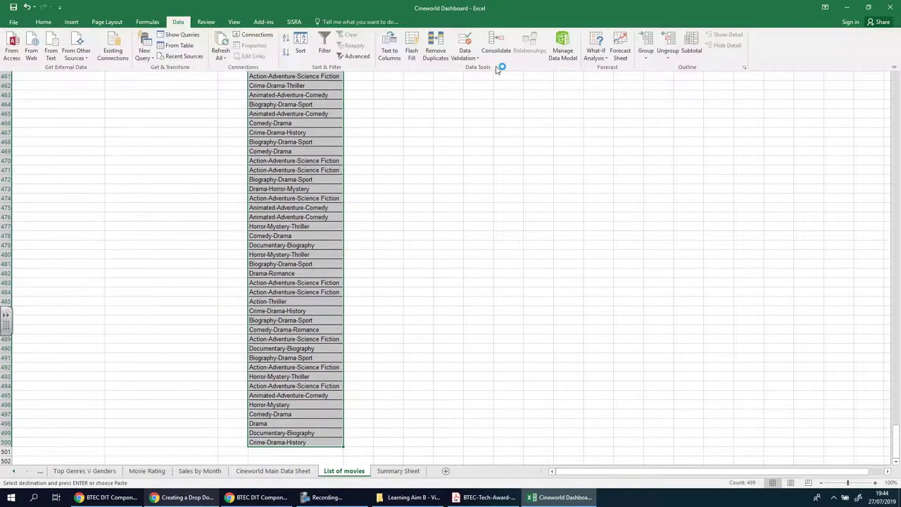
click(443, 48)
click(491, 304)
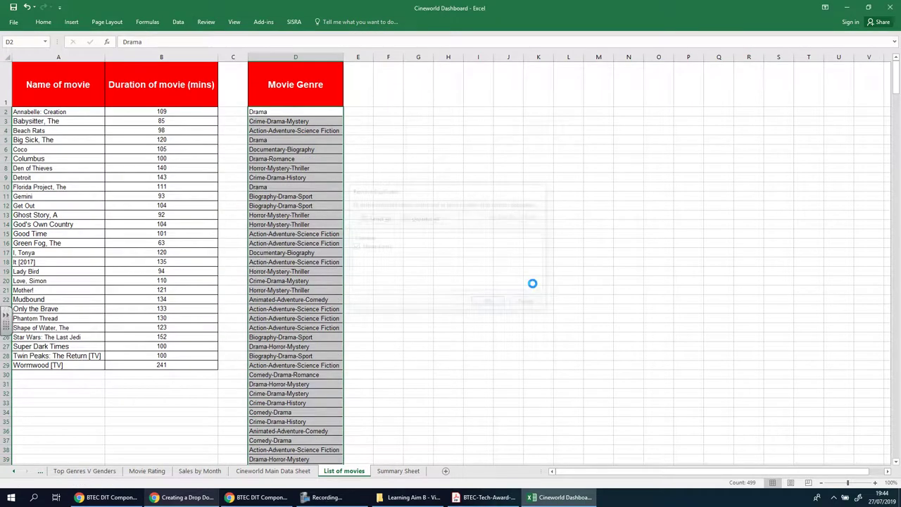
click(461, 273)
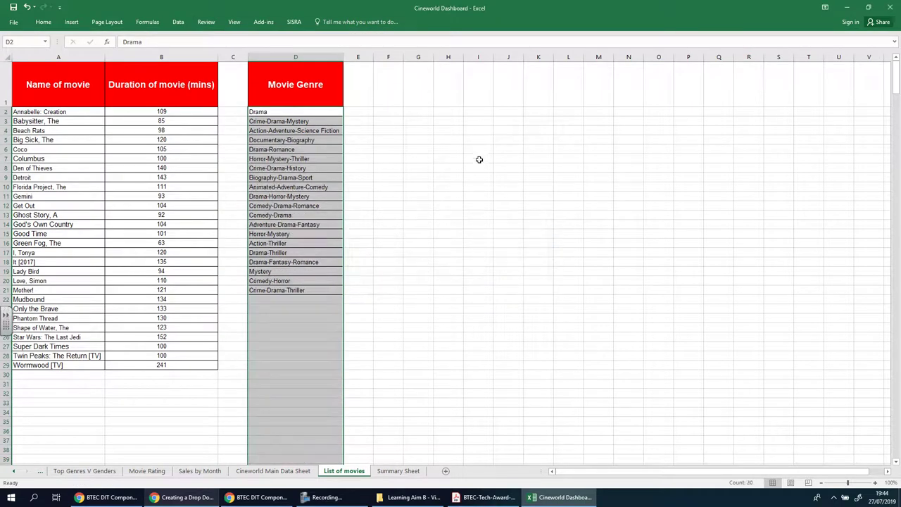
click(478, 159)
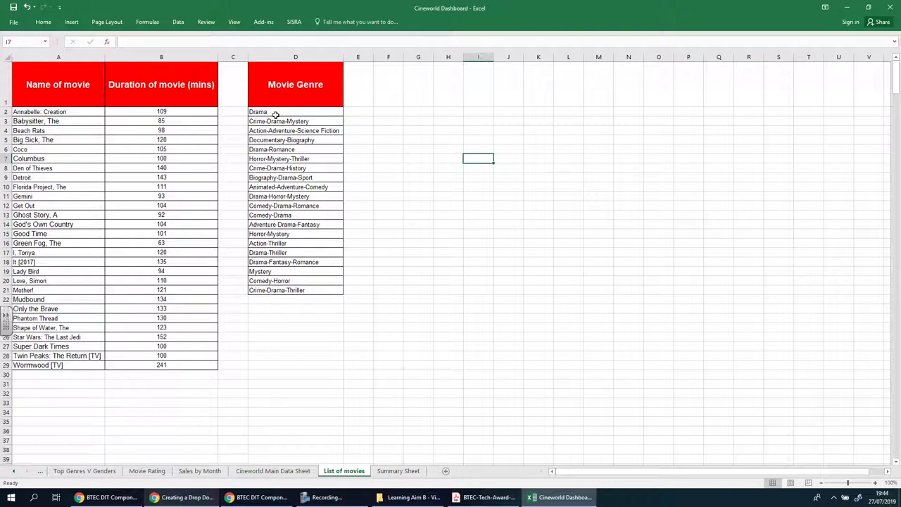
click(398, 471)
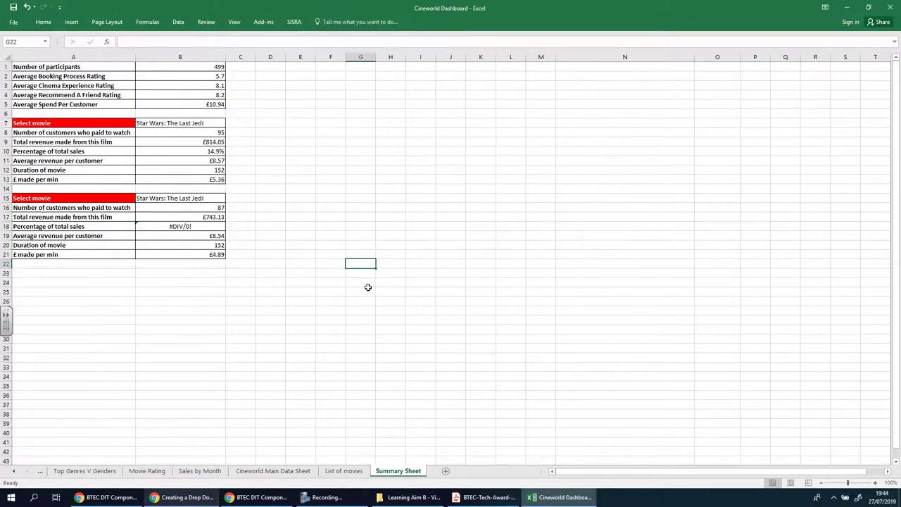
click(350, 466)
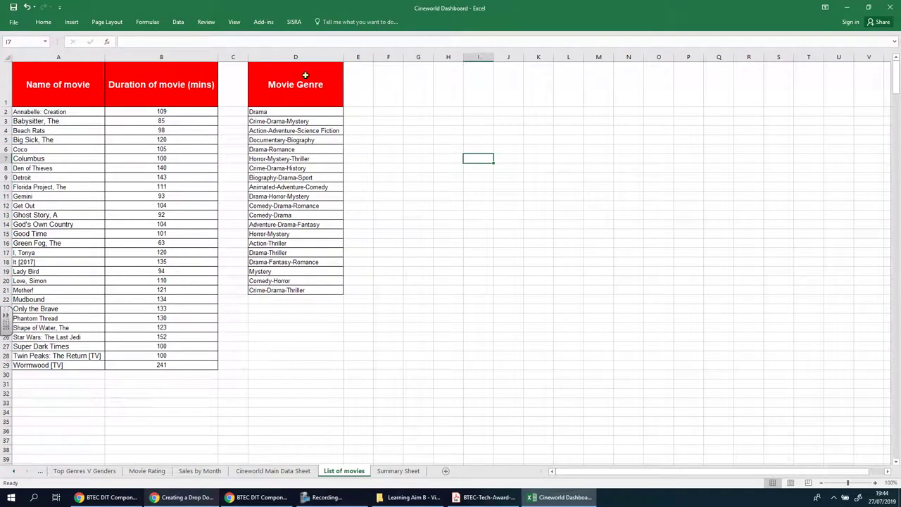
Step: Switch to the Learning Aim B document in Google Docs and paste a copy of the Section 12 heading and explanation line beneath it
click(257, 497)
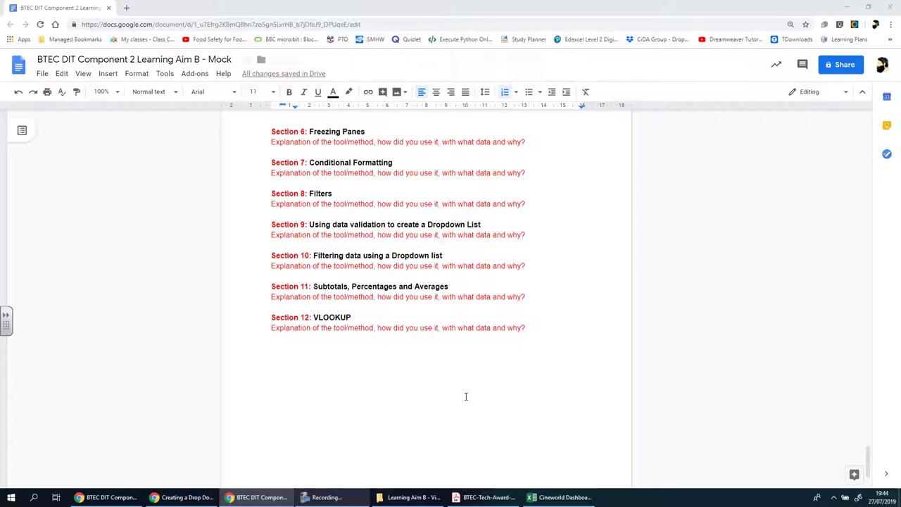
click(540, 331)
key(Return)
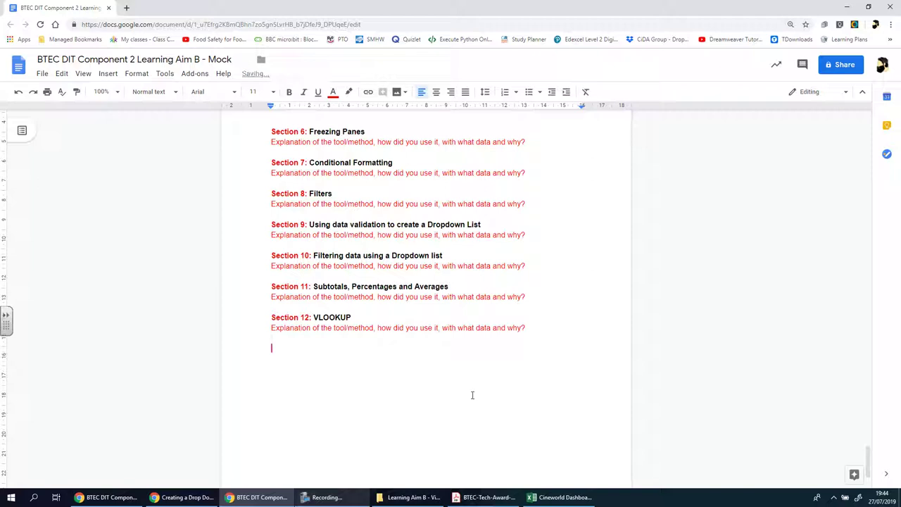
drag(271, 317, 525, 329)
key(ctrl+c)
click(408, 361)
key(ctrl+v)
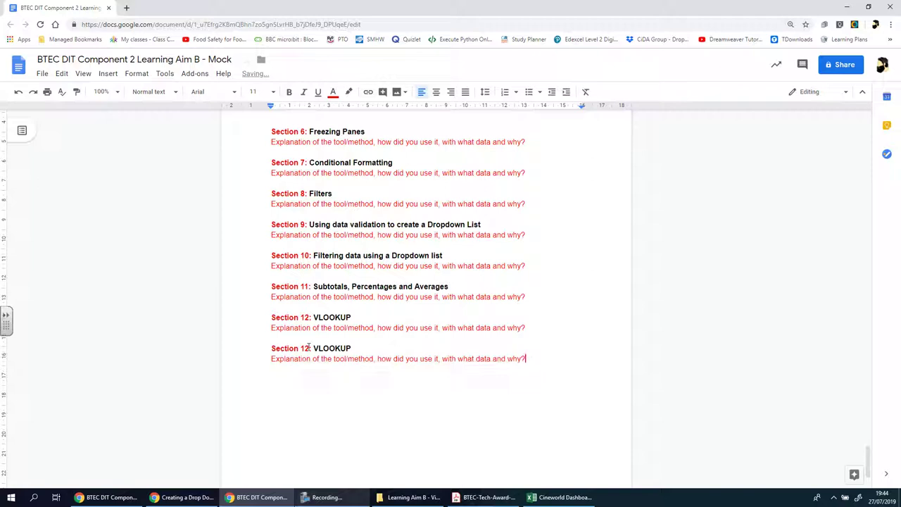
Step: Renumber the copied heading as Section 13, add a line below the block, and switch back to the Excel workbook
key(BackSpace)
text(3)
click(317, 407)
key(Return)
key(alt+Tab)
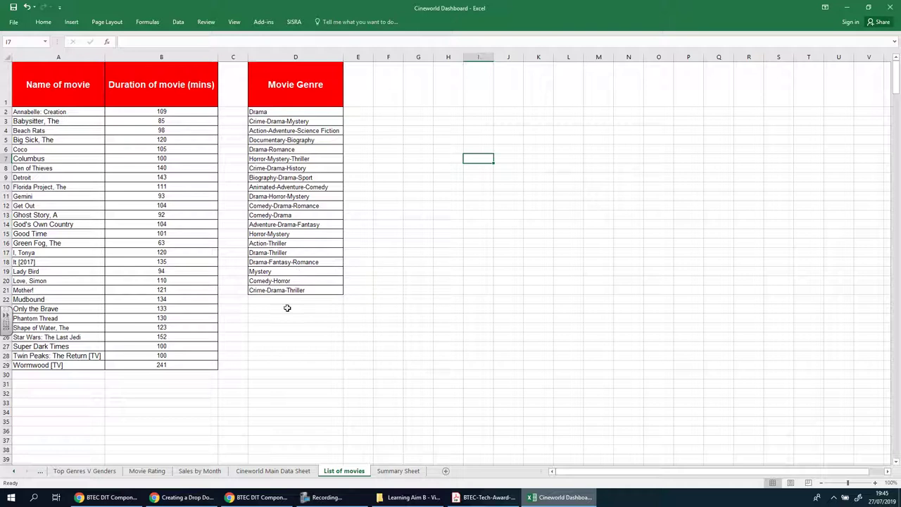
right_click(319, 112)
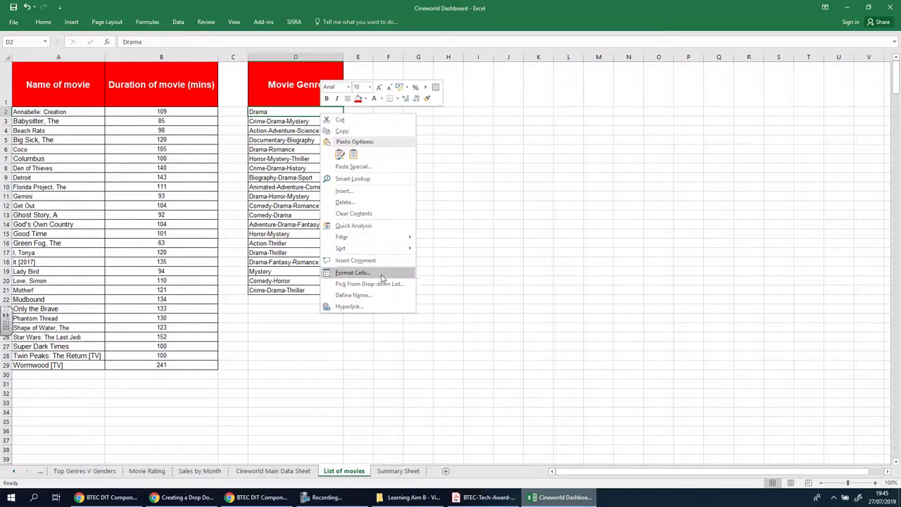
click(542, 301)
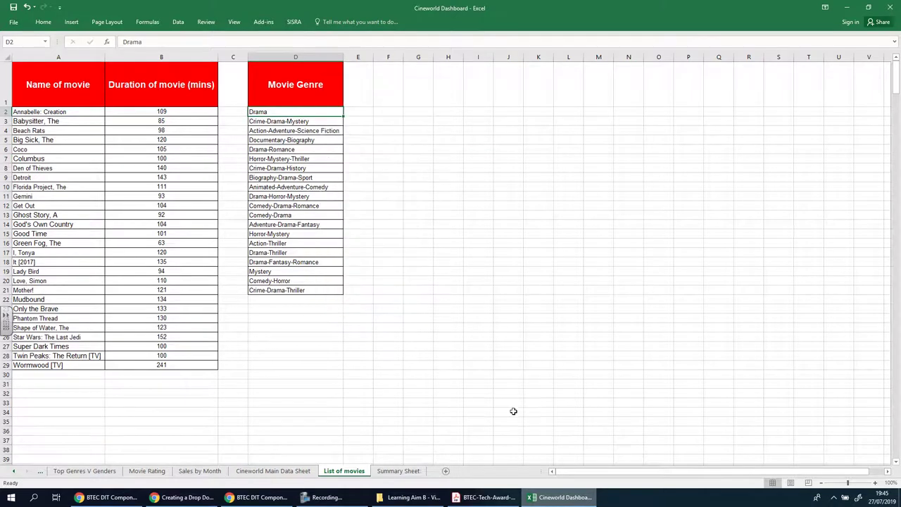
Step: On the Summary Sheet, change the source of B15's data validation list to $D$2:$D$21 on List of movies
click(398, 473)
click(191, 199)
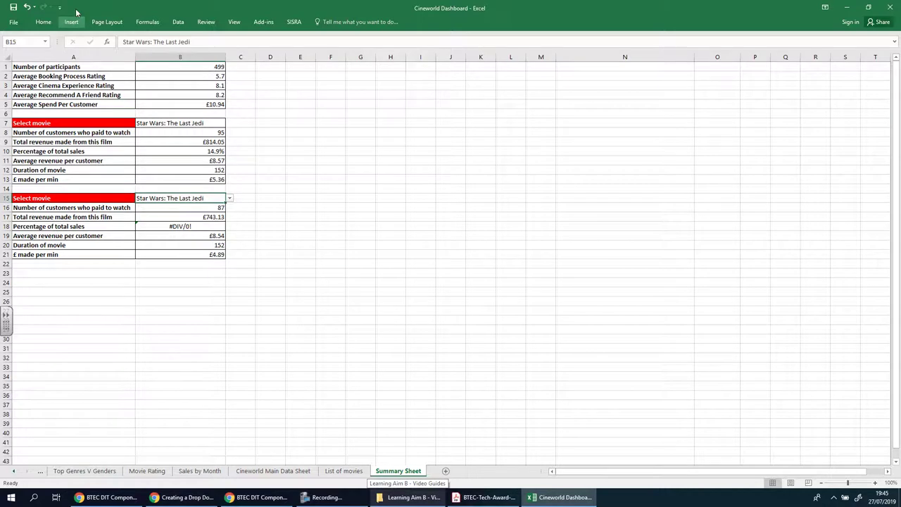
click(185, 23)
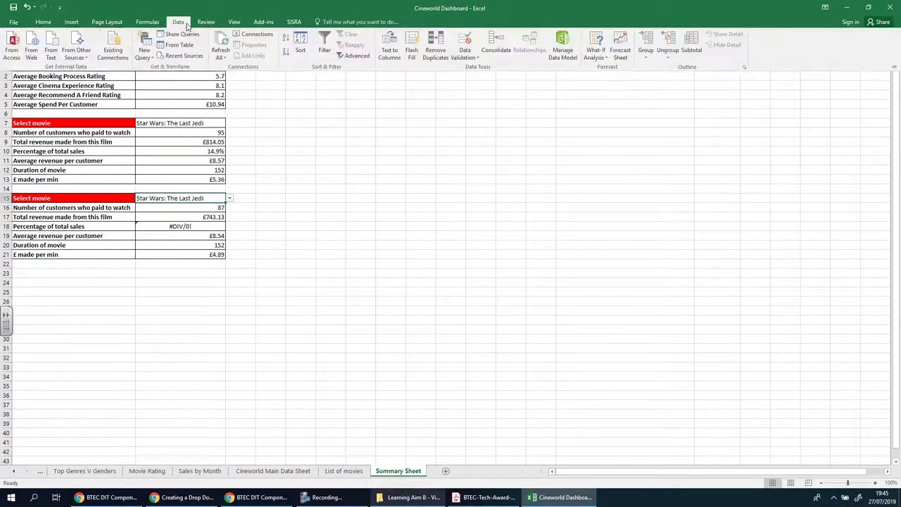
click(468, 59)
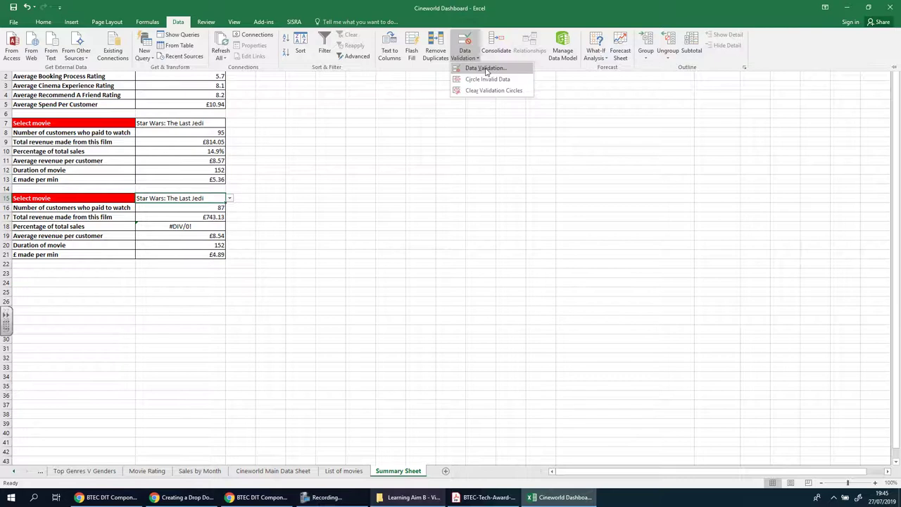
click(486, 69)
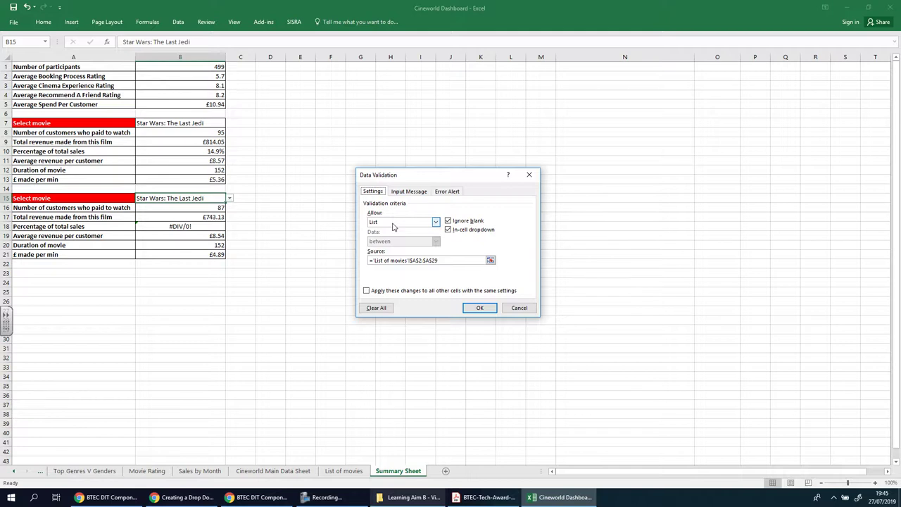
click(490, 260)
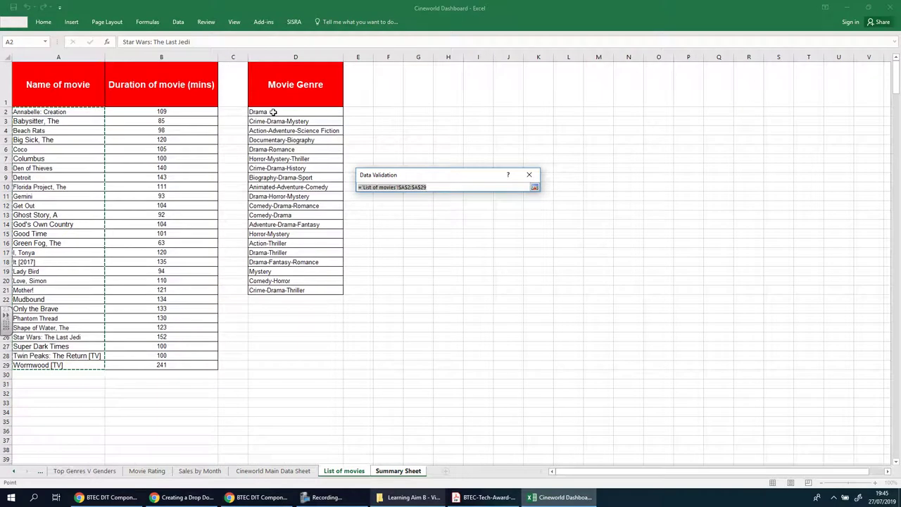
drag(273, 111, 275, 290)
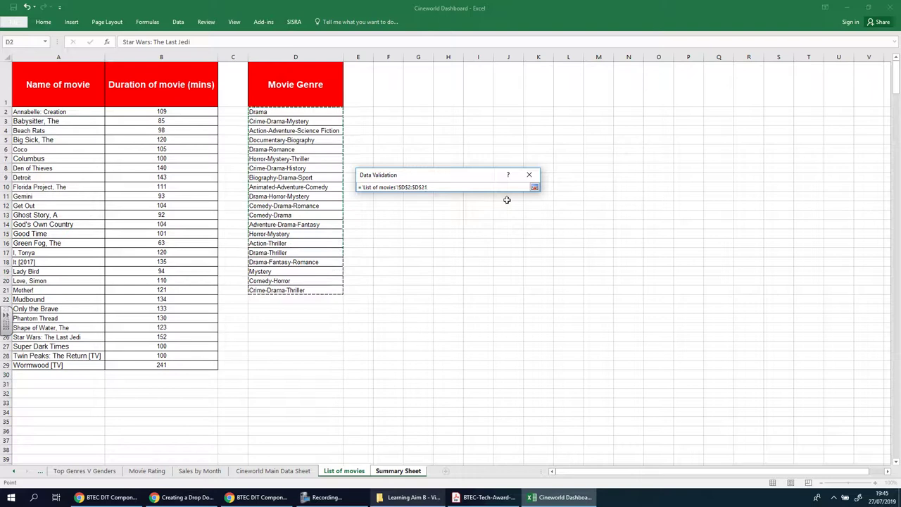
click(534, 187)
click(479, 308)
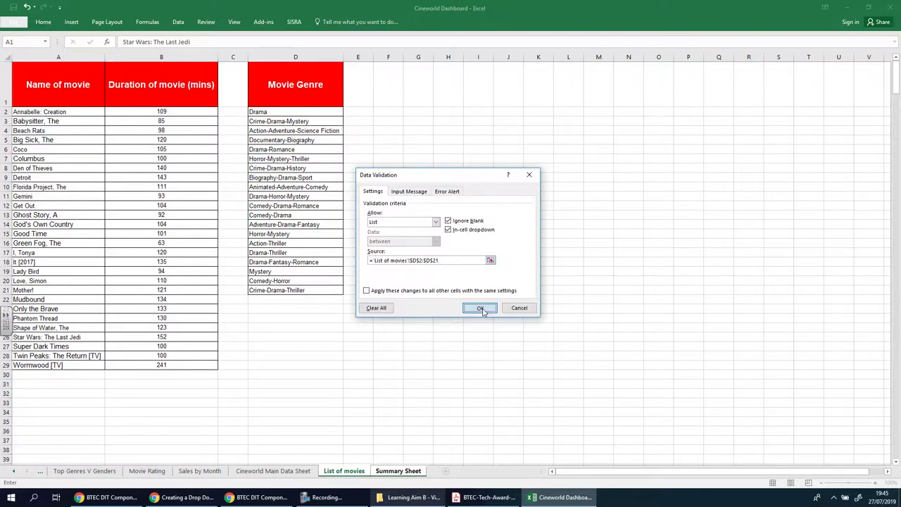
Step: Choose Drama from the drop-down list in B15 of the Summary Sheet and reopen the list of genres
click(300, 305)
click(188, 198)
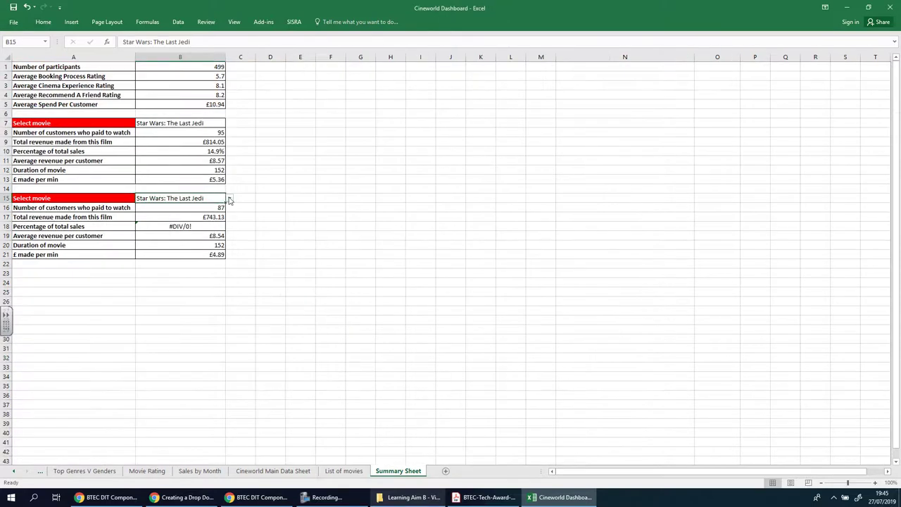
click(230, 198)
click(196, 218)
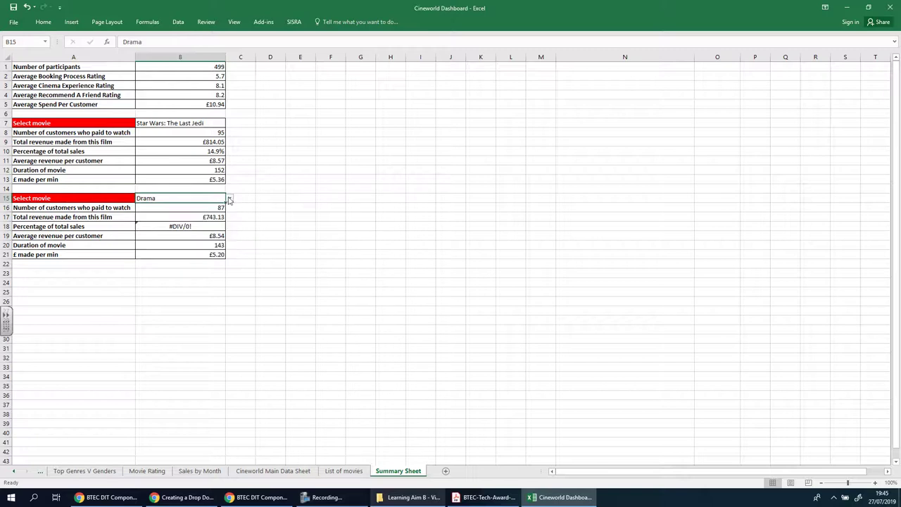
click(228, 198)
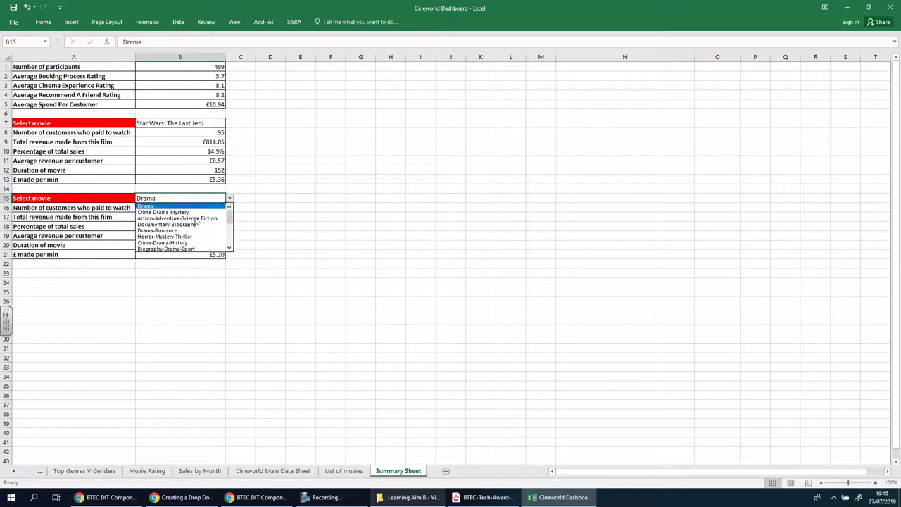
Step: Change the label in A15 to "Select genre"
click(74, 202)
click(50, 199)
double_click(48, 199)
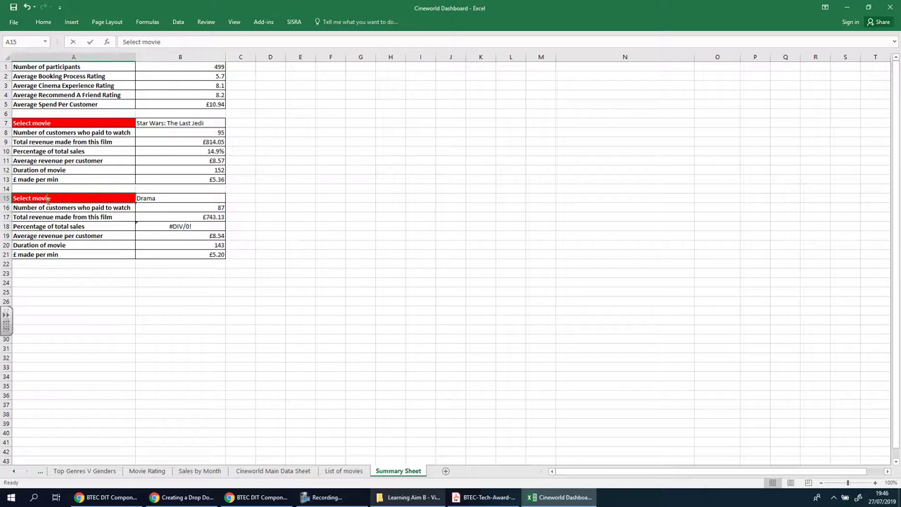
double_click(44, 199)
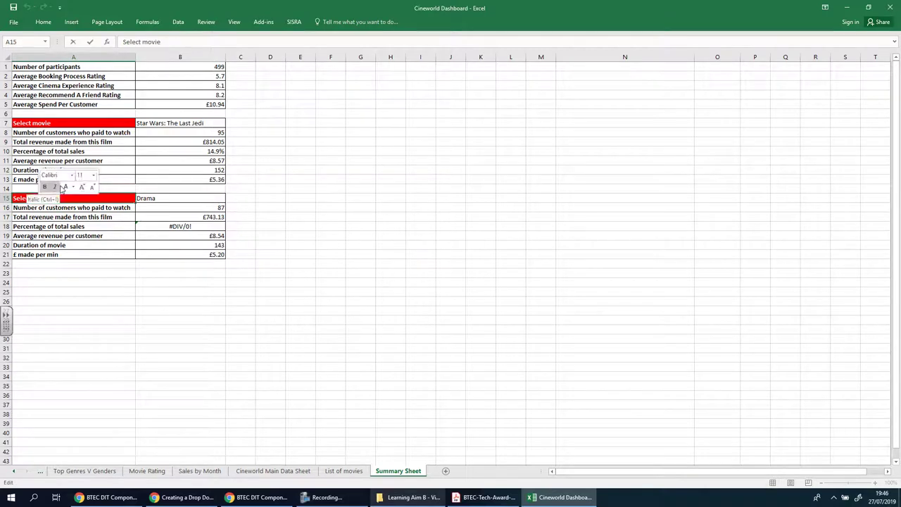
text(genre)
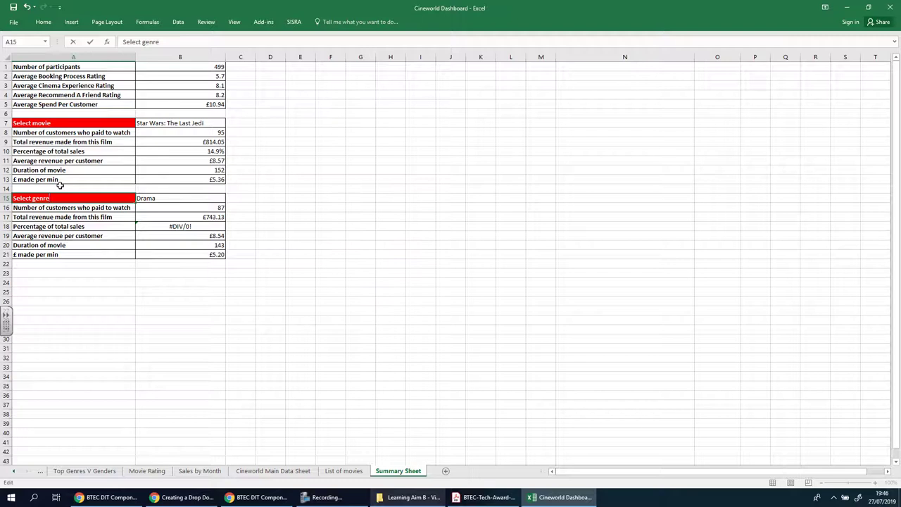
click(421, 205)
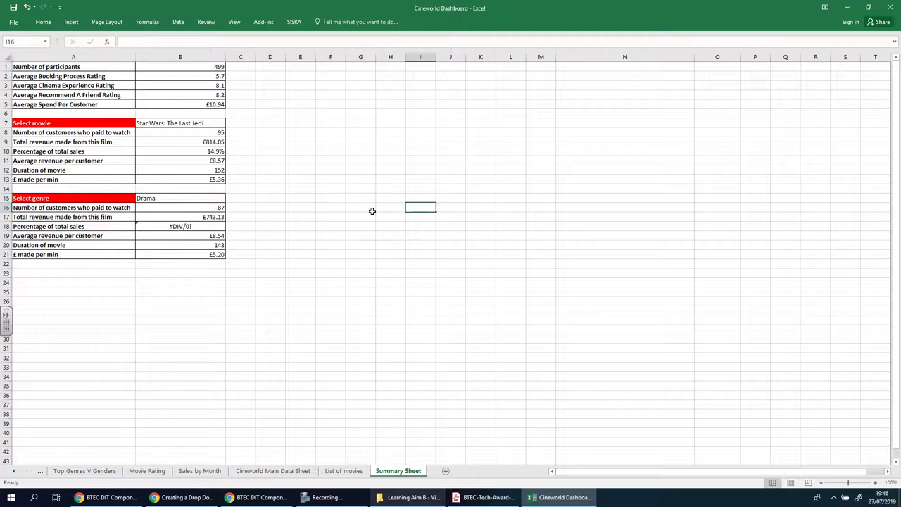
click(181, 200)
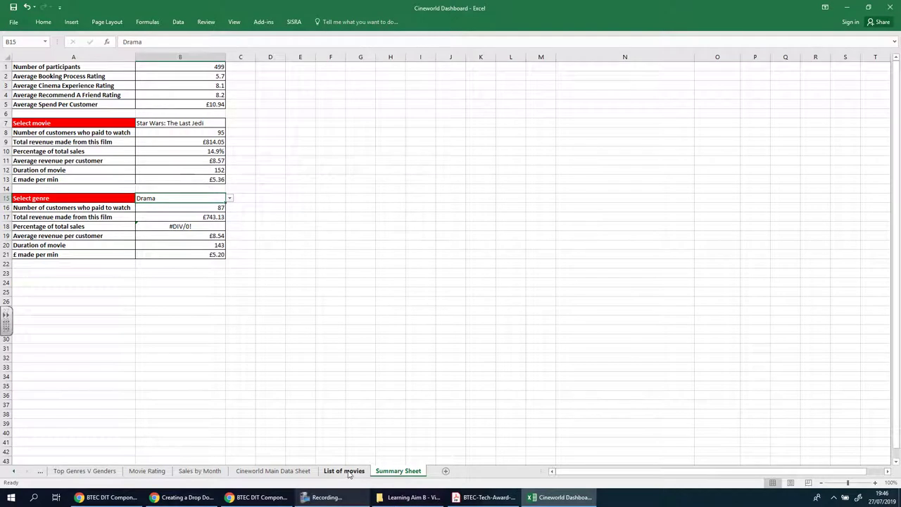
right_click(204, 198)
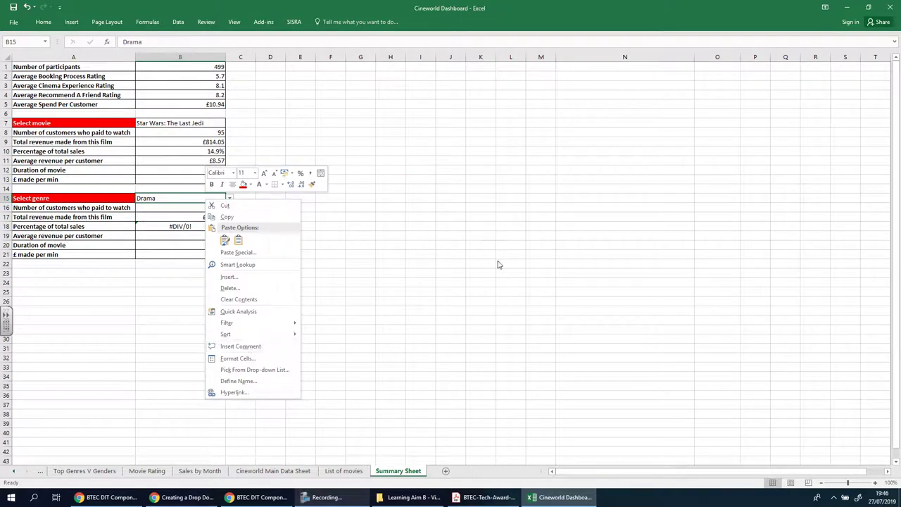
key(Escape)
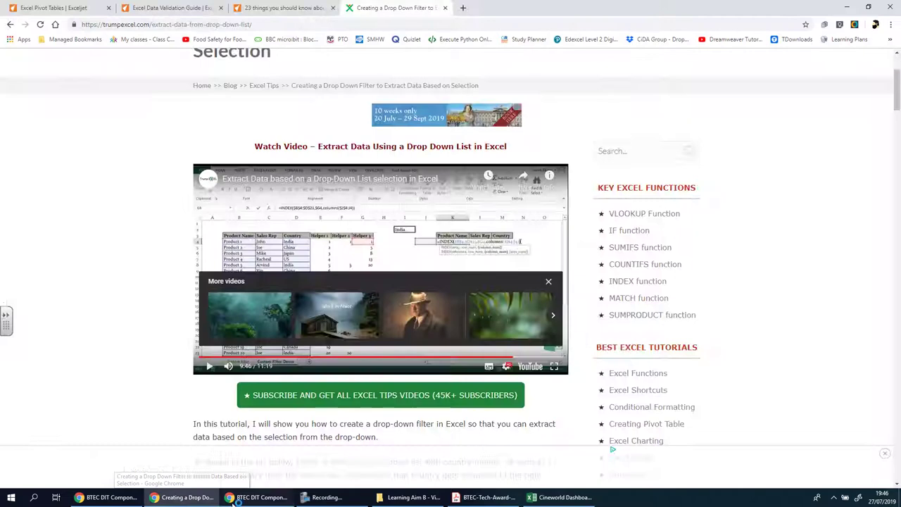
click(256, 497)
click(561, 497)
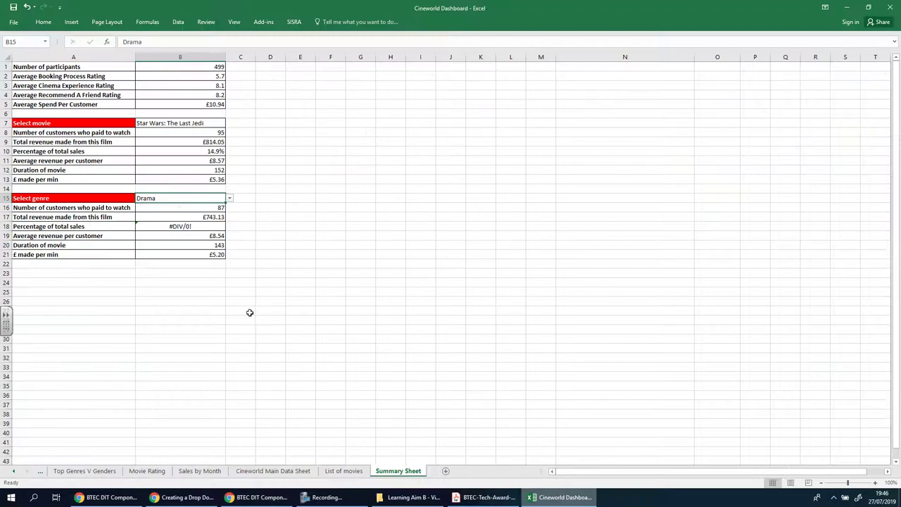
Step: Examine the formulas in B17:B21 of the genre block and the helper and extracted-record columns on Cineworld Main Data Sheet
click(187, 215)
click(185, 226)
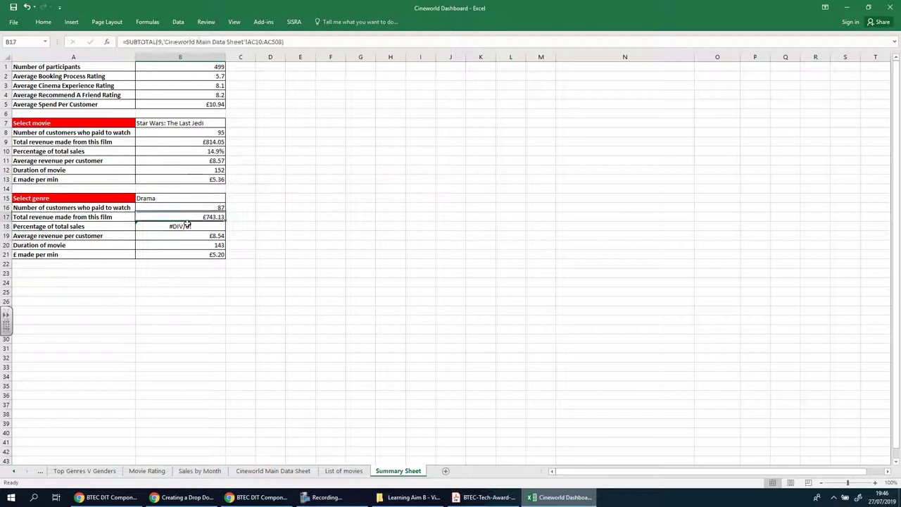
click(196, 236)
click(197, 245)
click(197, 254)
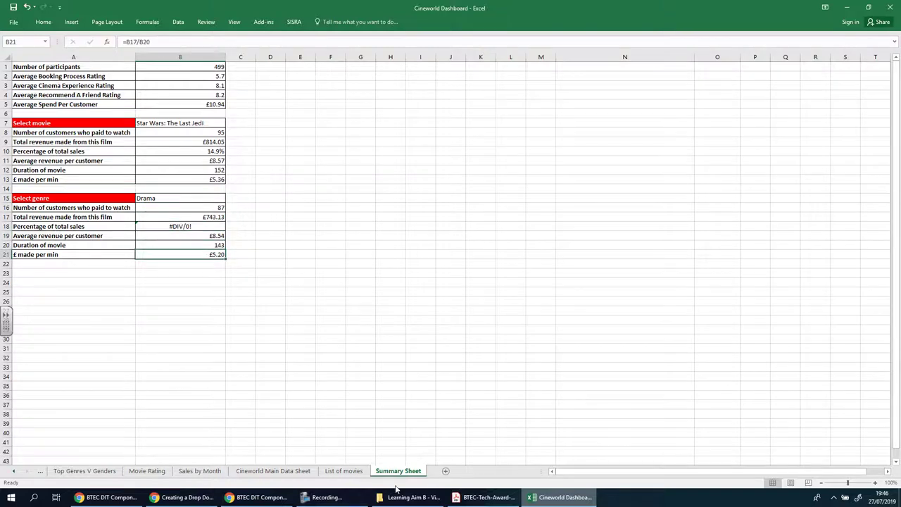
key(ctrl+Page_Up)
key(ctrl+Page_Up)
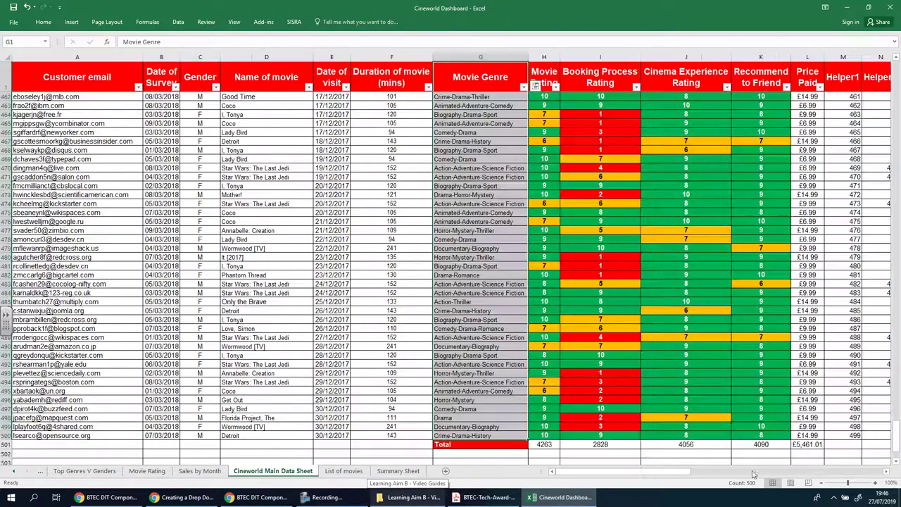
scroll(432, 167, right, 5)
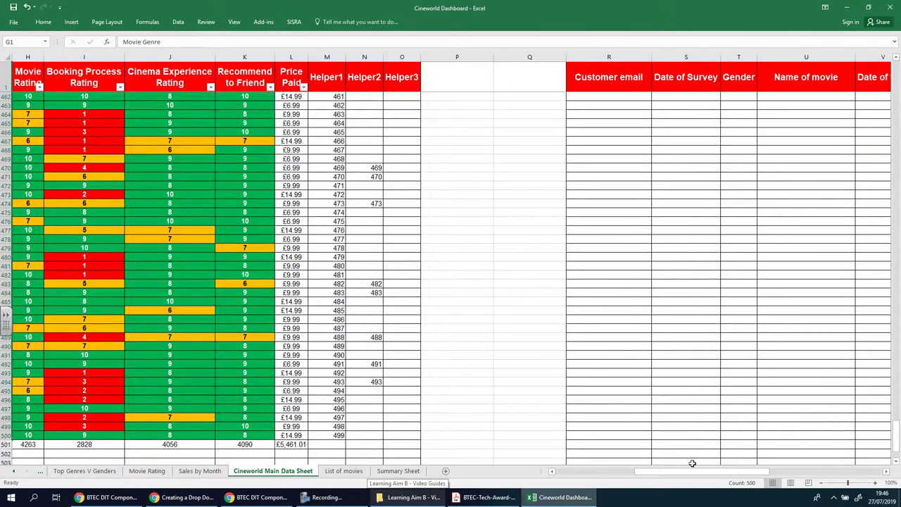
drag(704, 471, 295, 333)
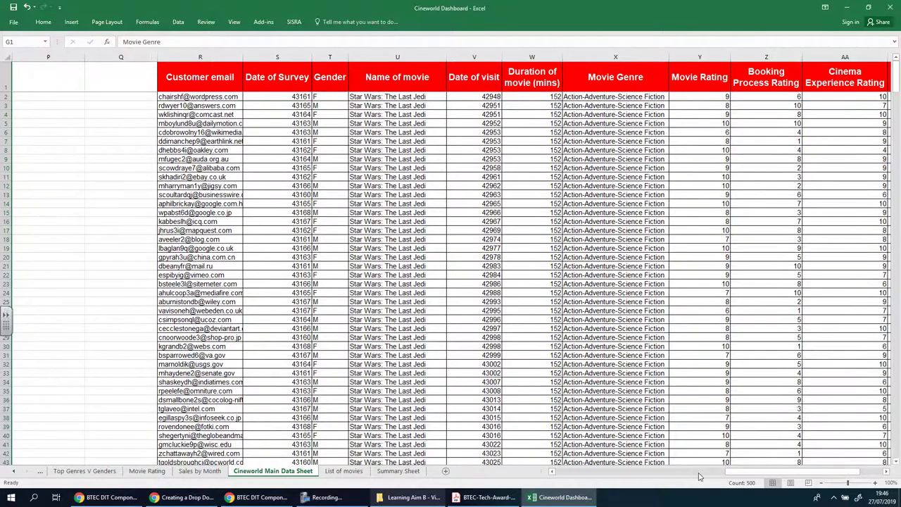
drag(732, 472, 392, 468)
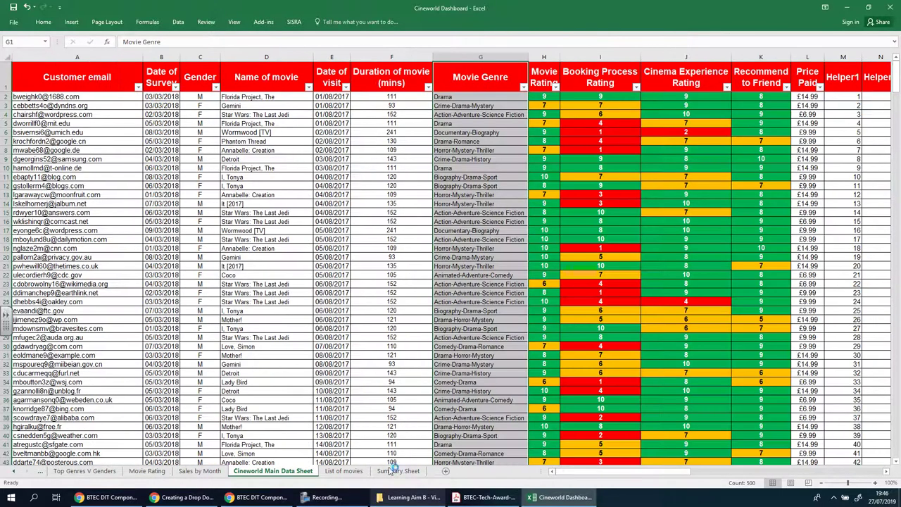
Step: Create a copy of Cineworld Main Data Sheet and place it directly after the original, before List of movies
right_click(296, 476)
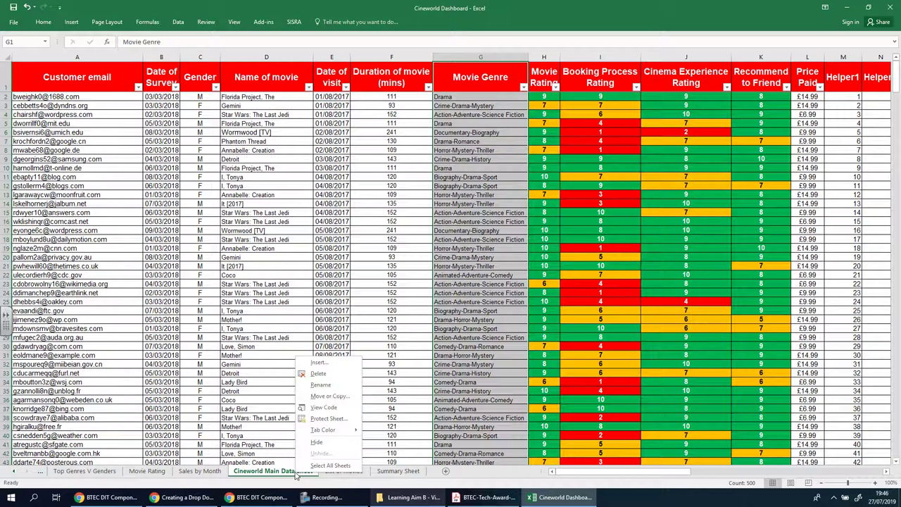
click(340, 395)
click(315, 432)
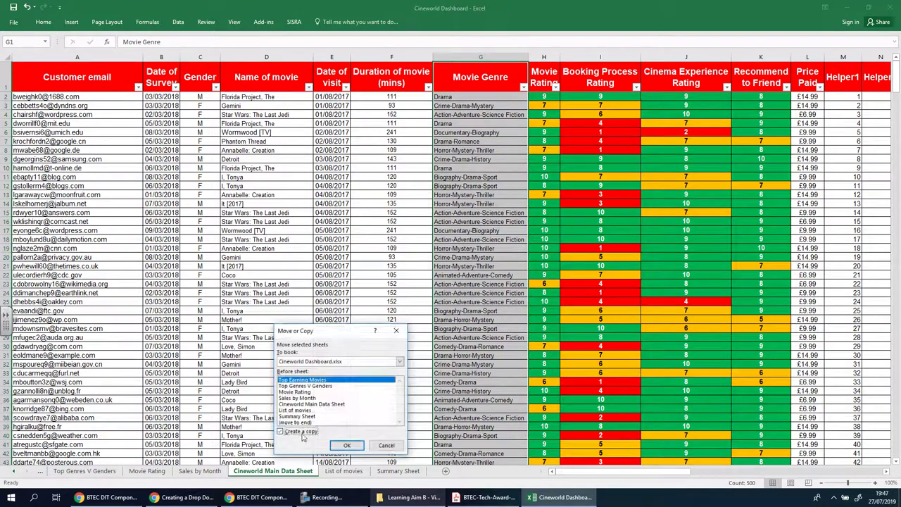
click(346, 445)
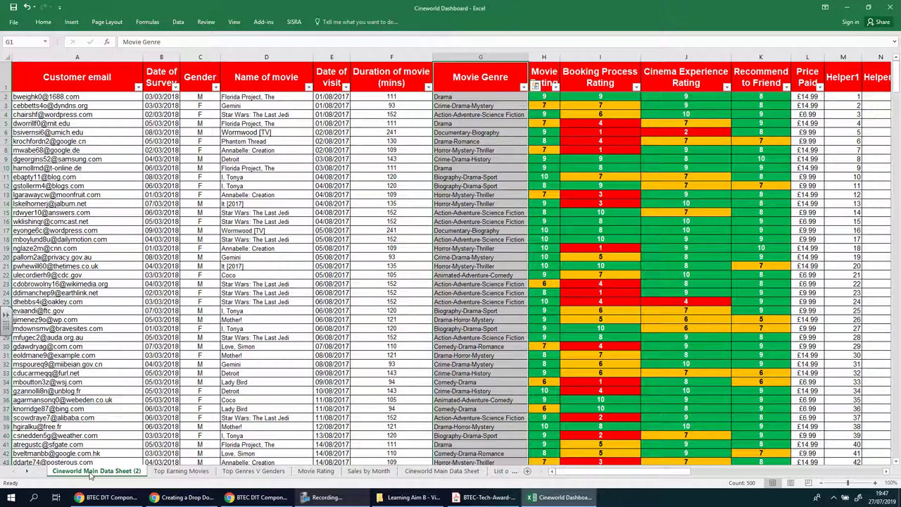
drag(359, 470, 487, 475)
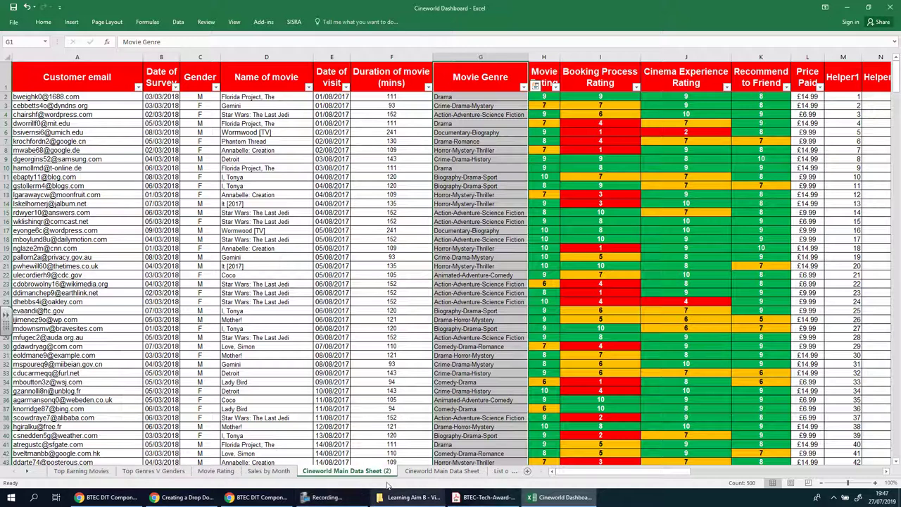
drag(491, 473, 493, 475)
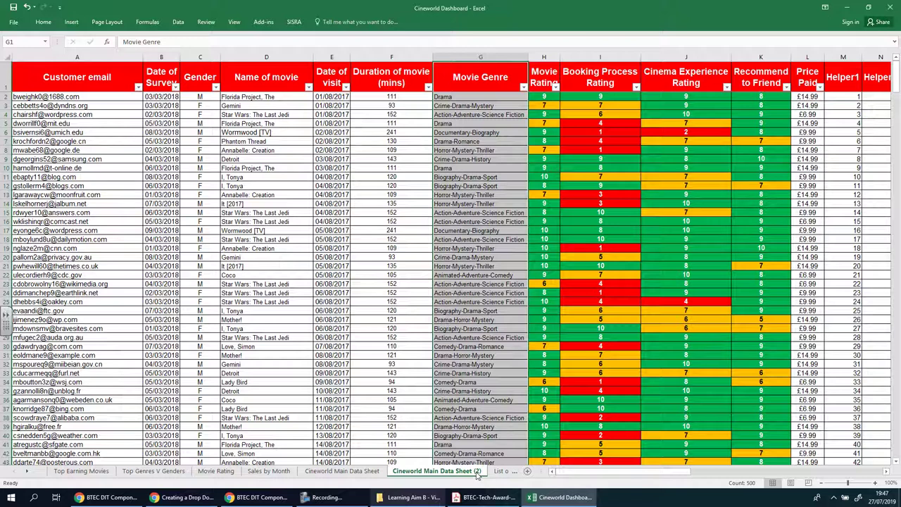
Step: Rename the copied sheet as "Cineworld Main Data Sheet (V2)"
double_click(478, 471)
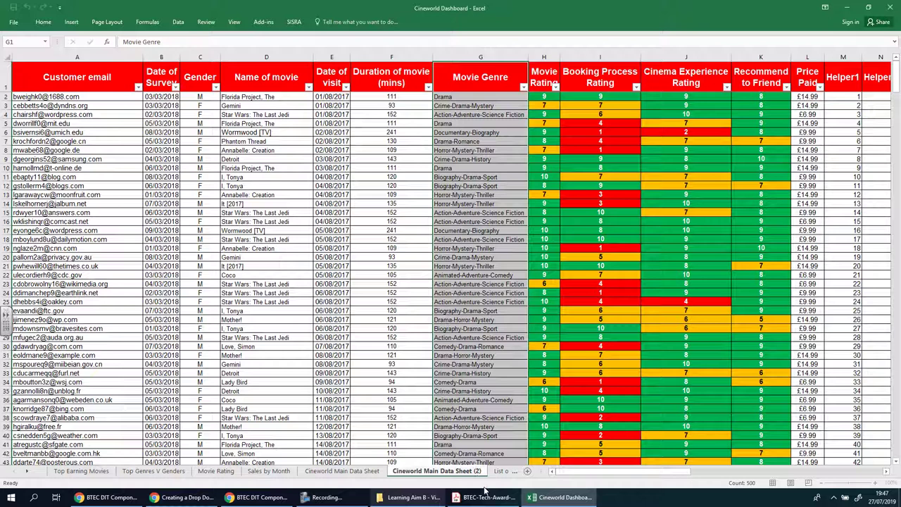
text(V)
click(504, 471)
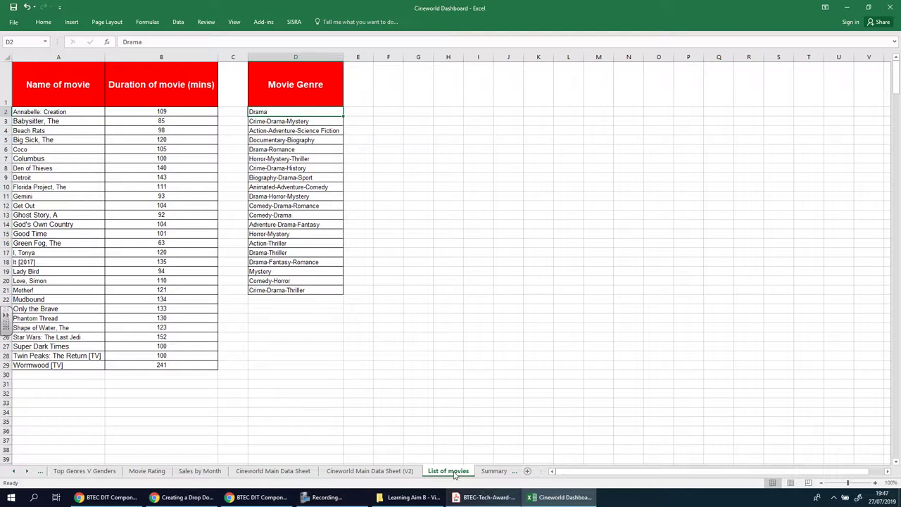
Step: On Cineworld Main Data Sheet (V2), change the Helper1 formula in M2 to =ROWS($G$2:G2) so it references the Movie Genre column
key(ctrl+Page_Up)
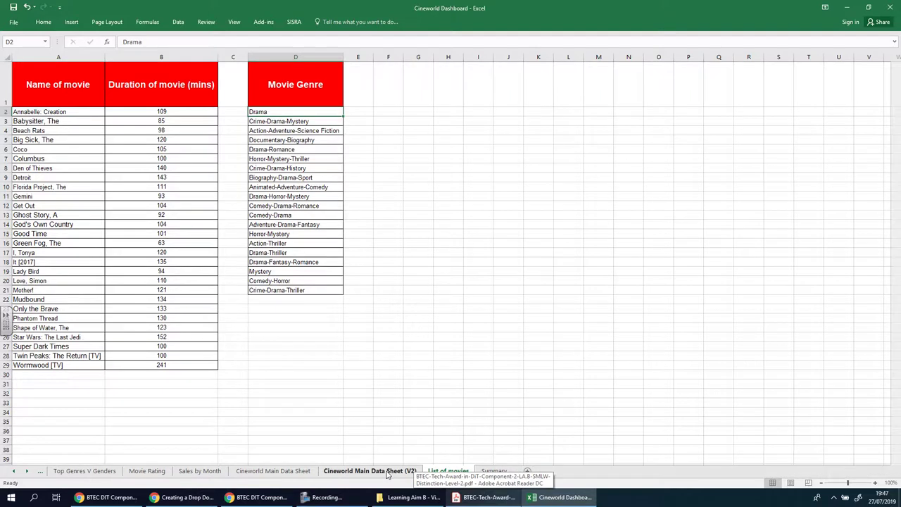
scroll(667, 476, right, 4)
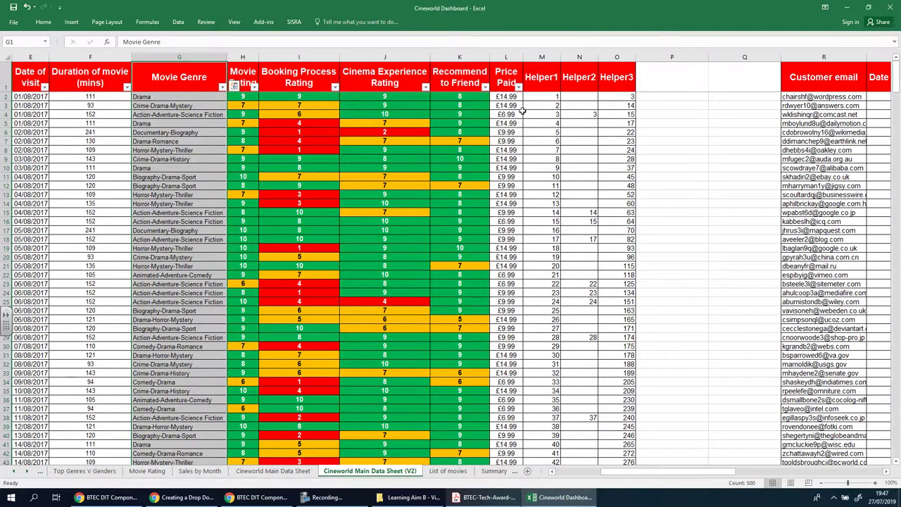
click(547, 98)
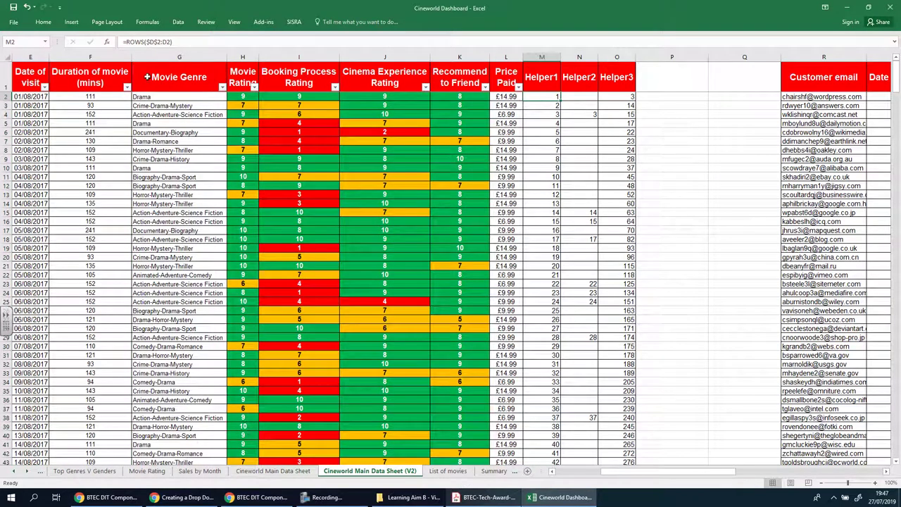
click(164, 42)
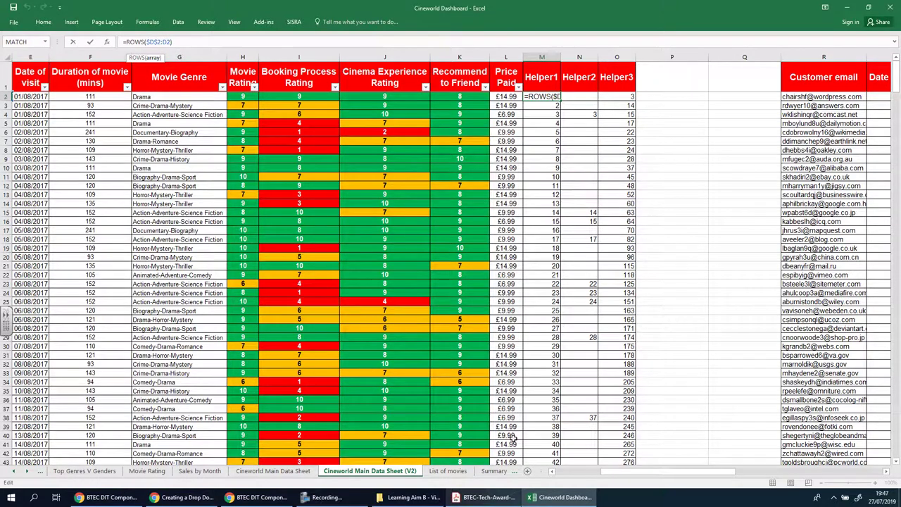
click(552, 472)
click(552, 472)
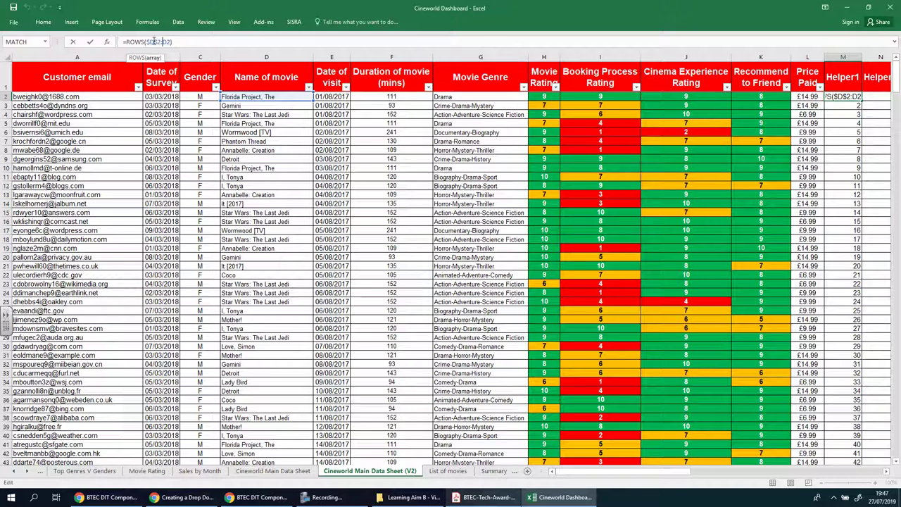
key(BackSpace)
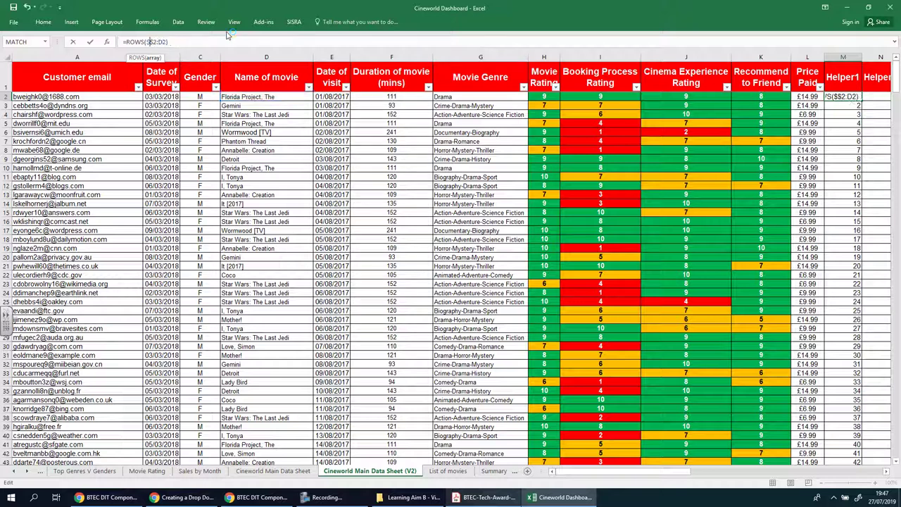
text(G)
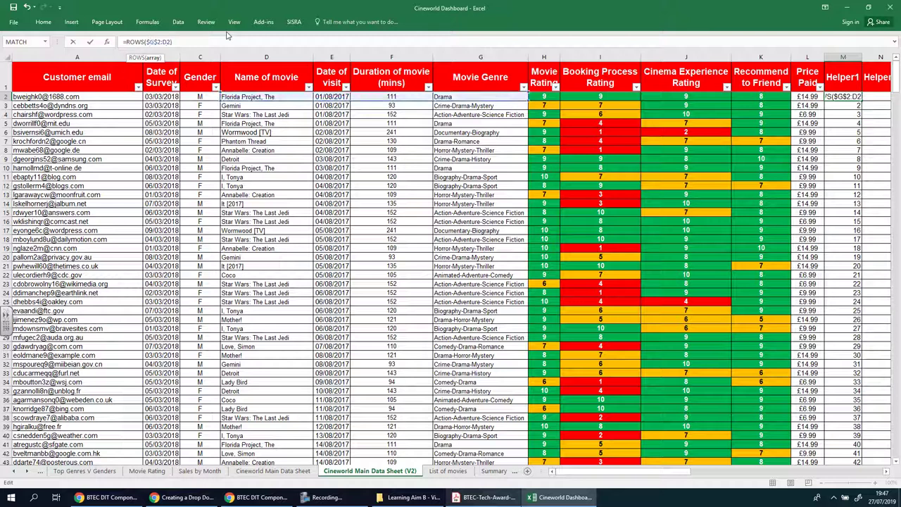
click(165, 41)
key(BackSpace)
text(D)
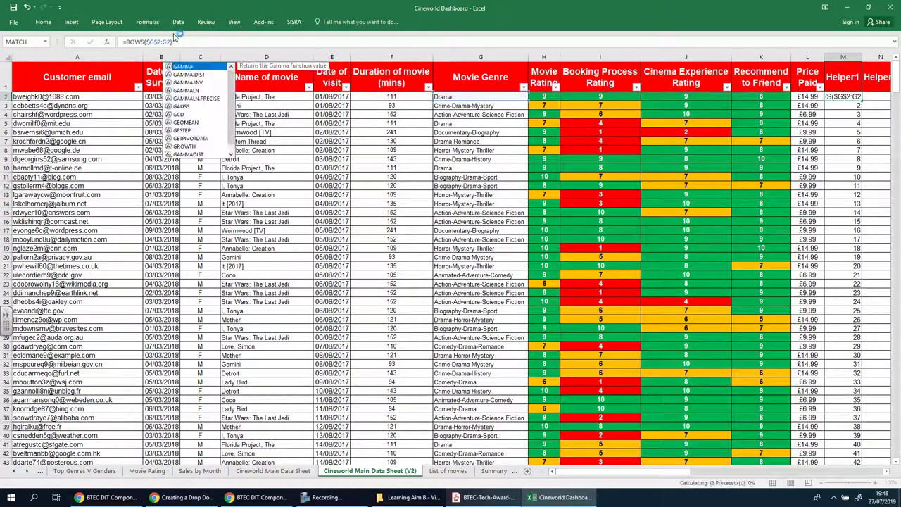
key(Return)
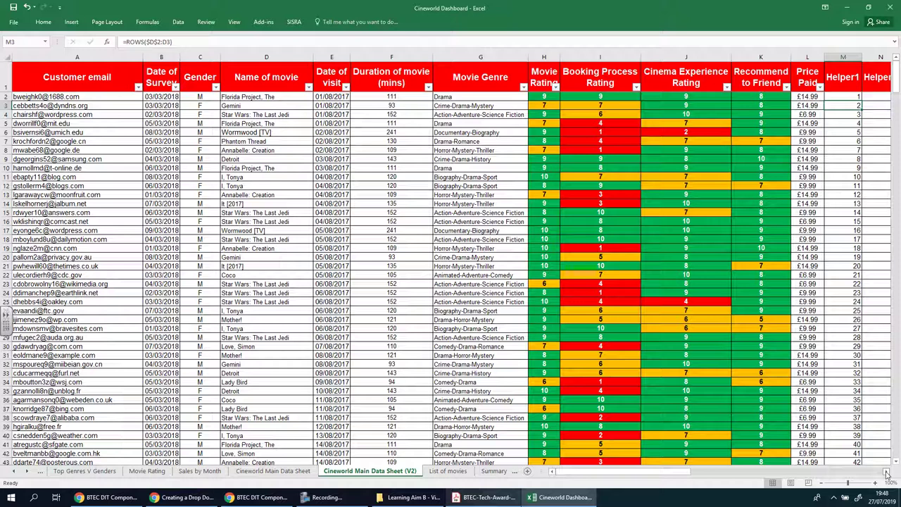
Step: Copy the M2 formula down the Helper1 column to row 500, replacing the formulas that still reference column D
click(854, 96)
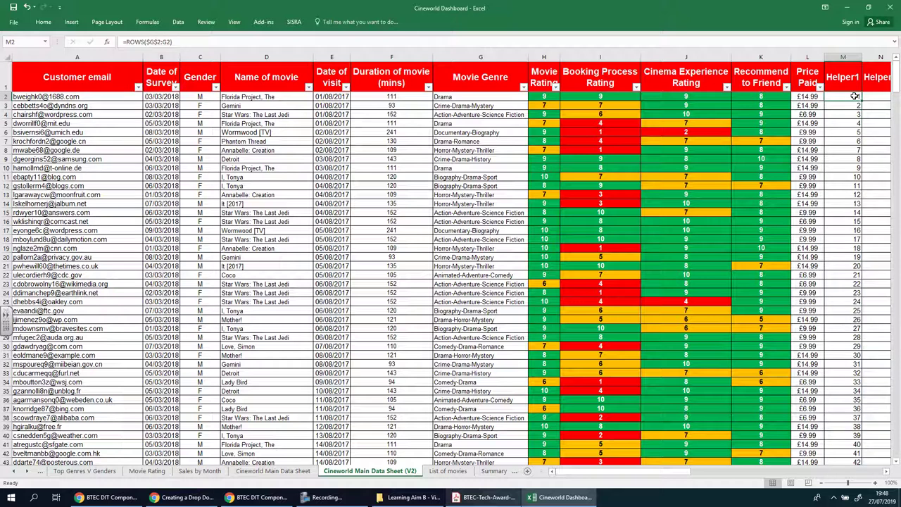
click(855, 106)
click(856, 123)
click(857, 133)
click(858, 141)
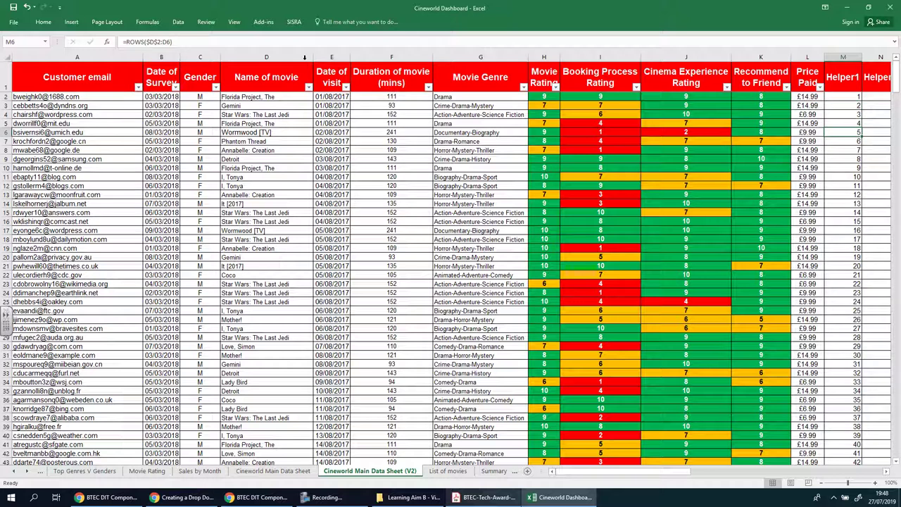
click(854, 97)
drag(861, 101, 857, 437)
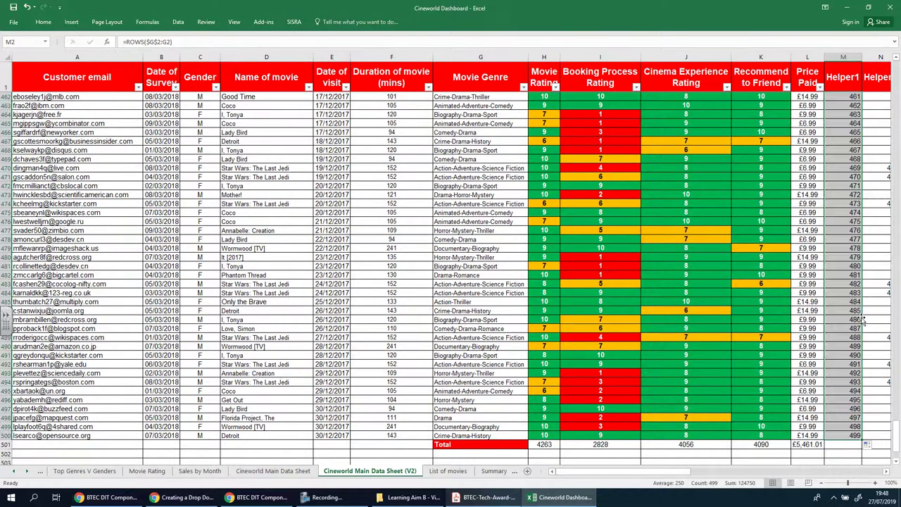
Step: Check the copied Helper1 formula in M478 and review the column's numbering from the last records back to the first
click(838, 238)
scroll(854, 193, up, 3)
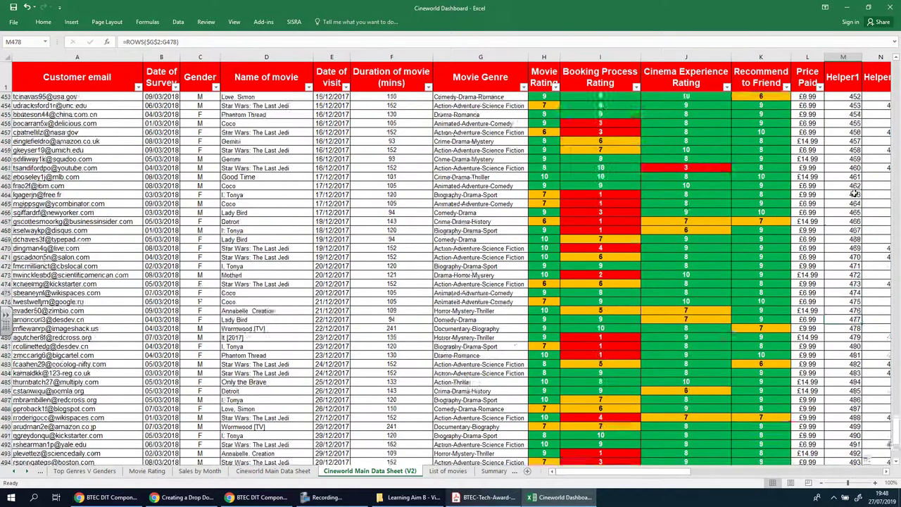
scroll(851, 303, down, 2)
scroll(848, 302, up, 2)
scroll(848, 302, up, 20)
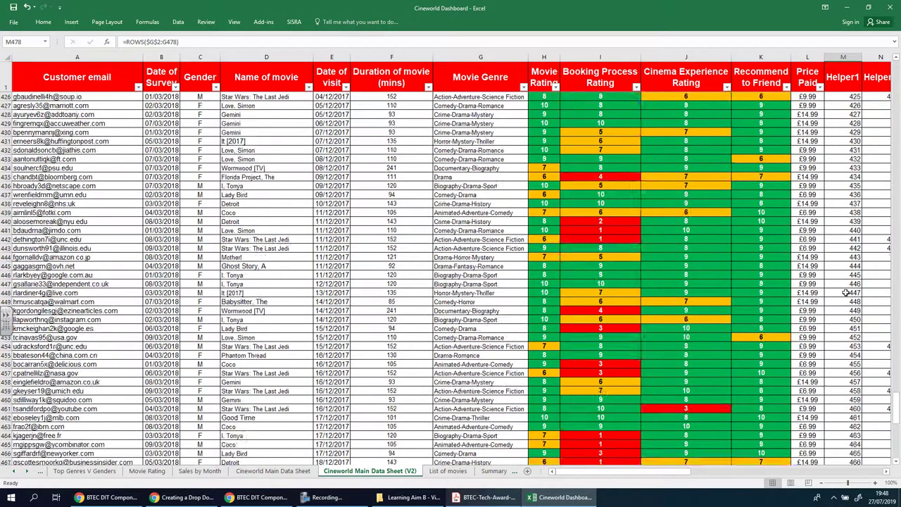
scroll(847, 292, up, 20)
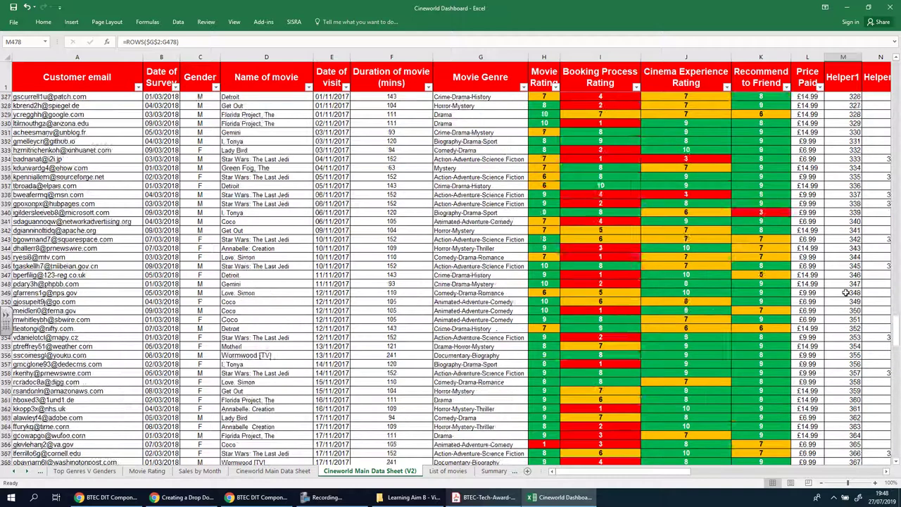
scroll(838, 129, up, 20)
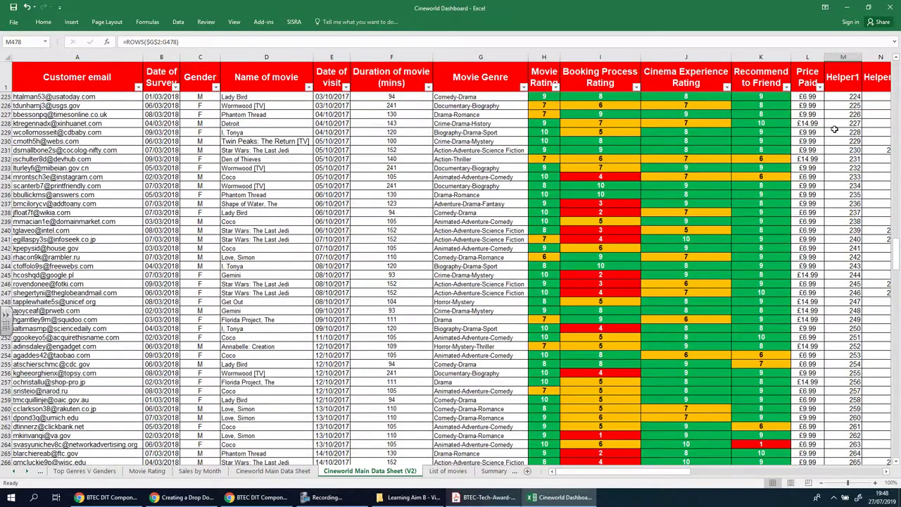
scroll(848, 126, up, 20)
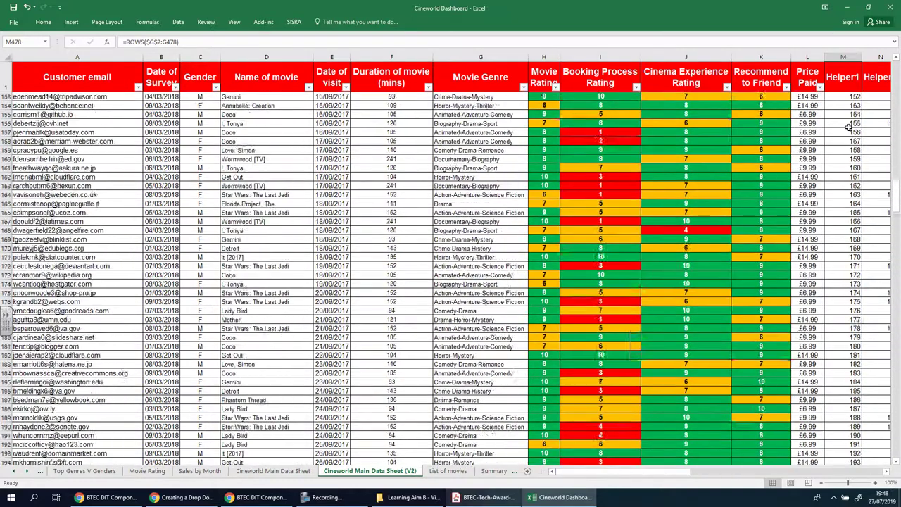
scroll(848, 127, up, 20)
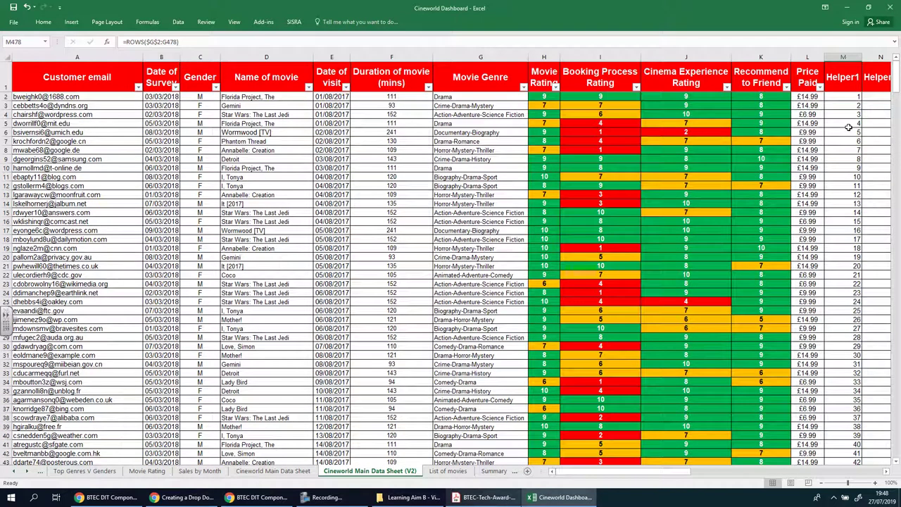
Step: Change the Helper2 formula in N2 to =IF(G2='Summary Sheet'!$G$7,'Cineworld Main Data Sheet (V2)'!M2,"") and copy it down the column
click(887, 473)
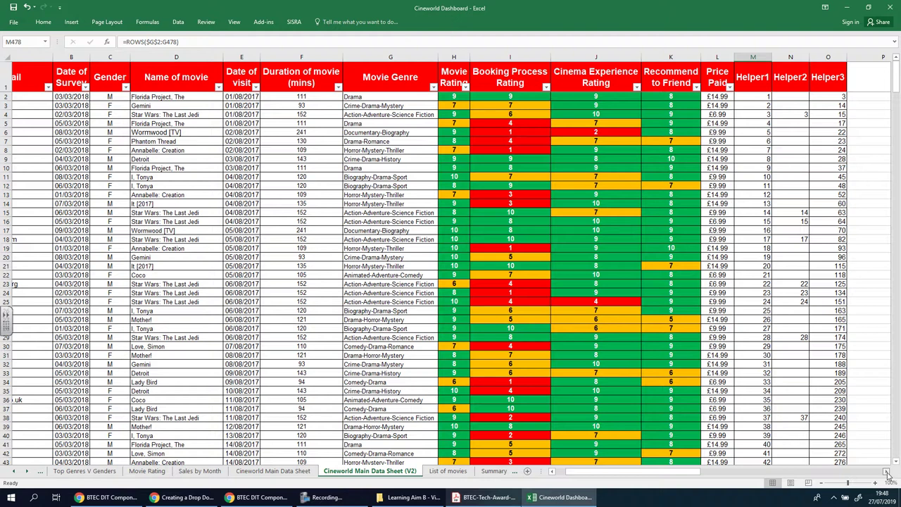
click(887, 473)
click(750, 96)
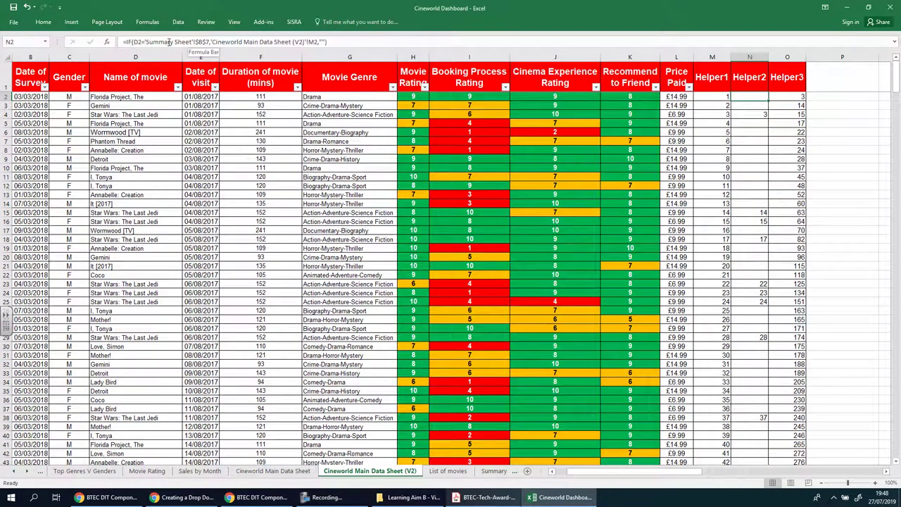
click(138, 42)
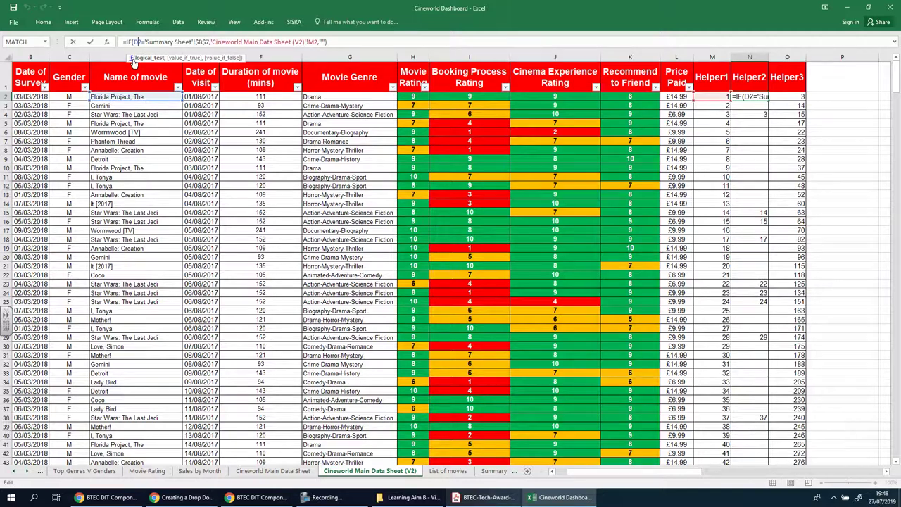
key(BackSpace)
text(G)
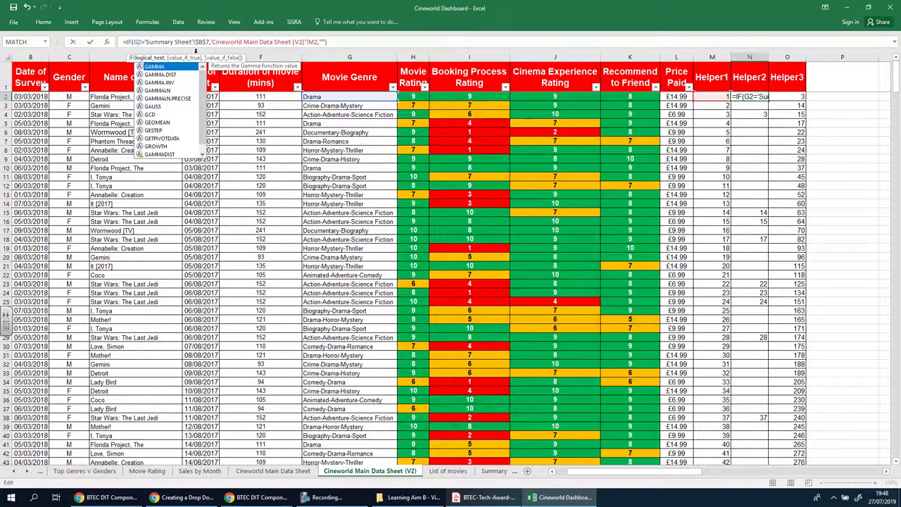
click(203, 42)
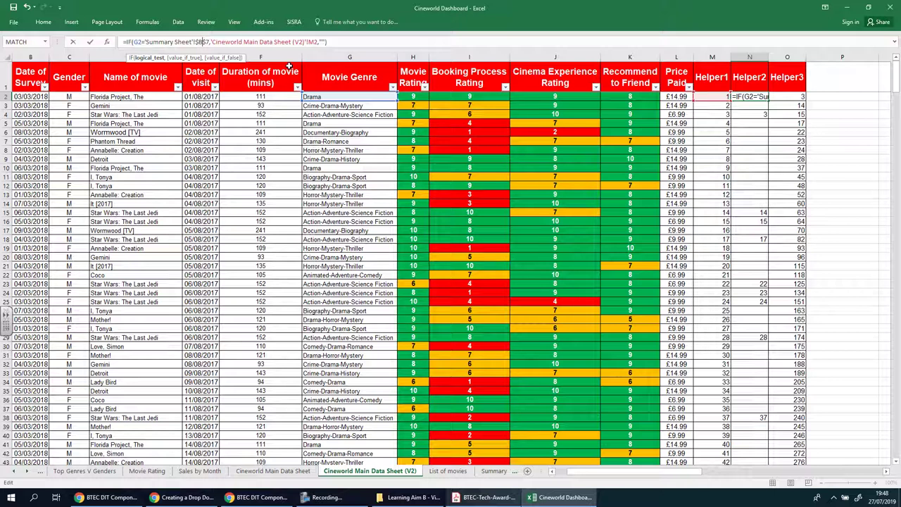
key(BackSpace)
text(G)
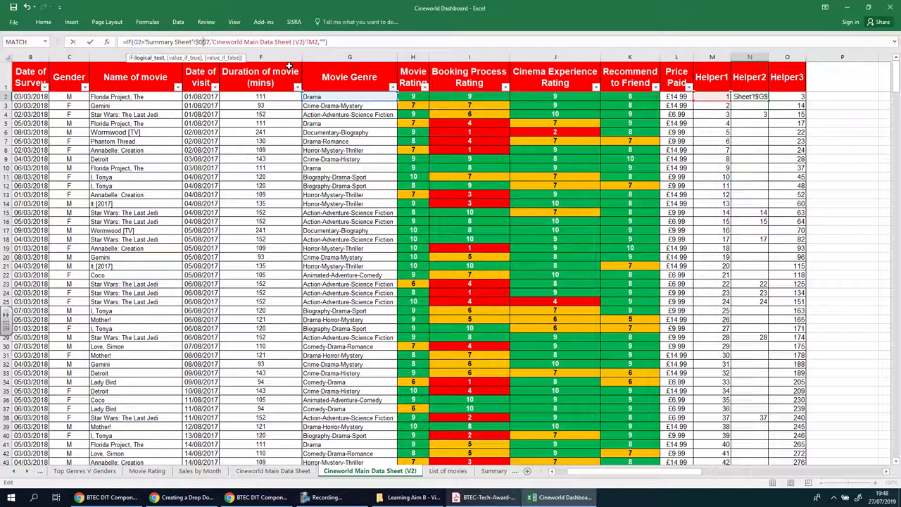
click(315, 42)
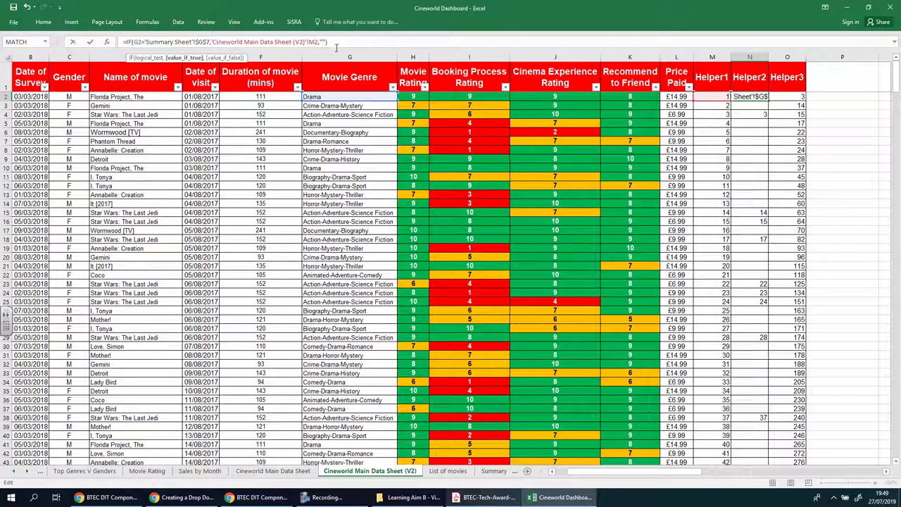
key(Return)
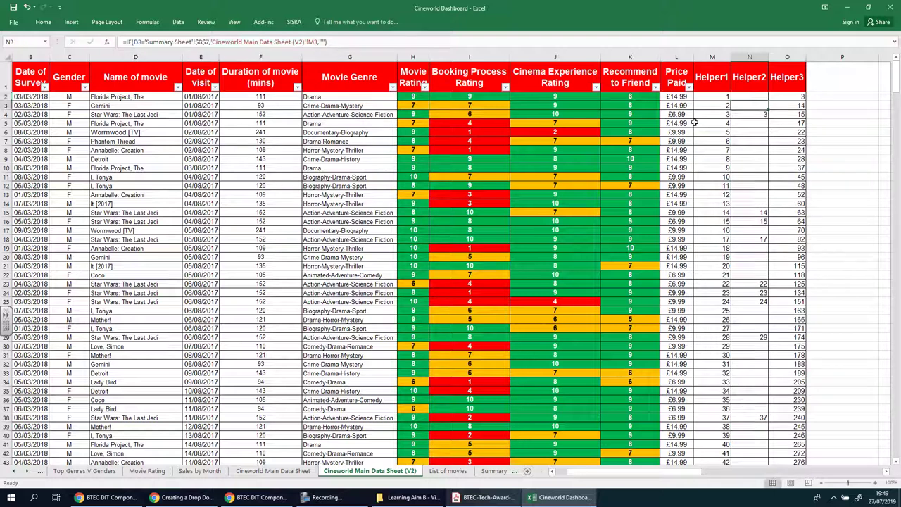
click(759, 93)
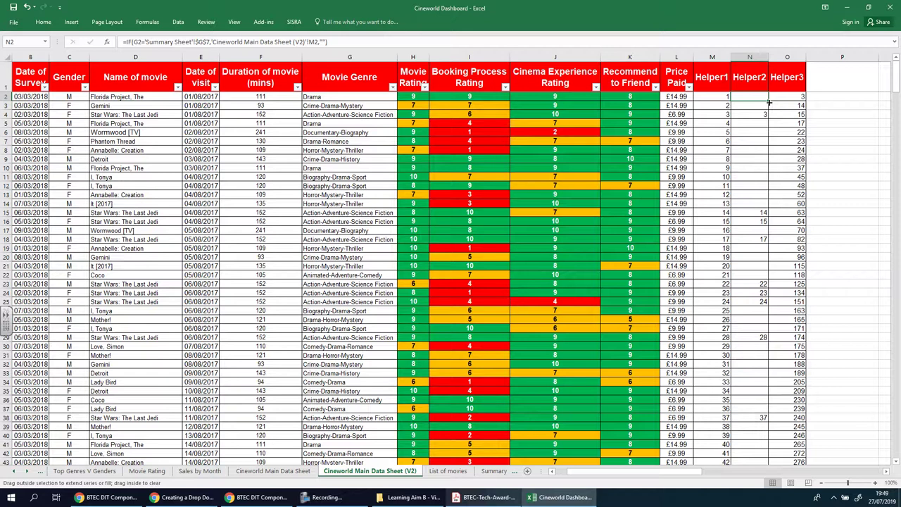
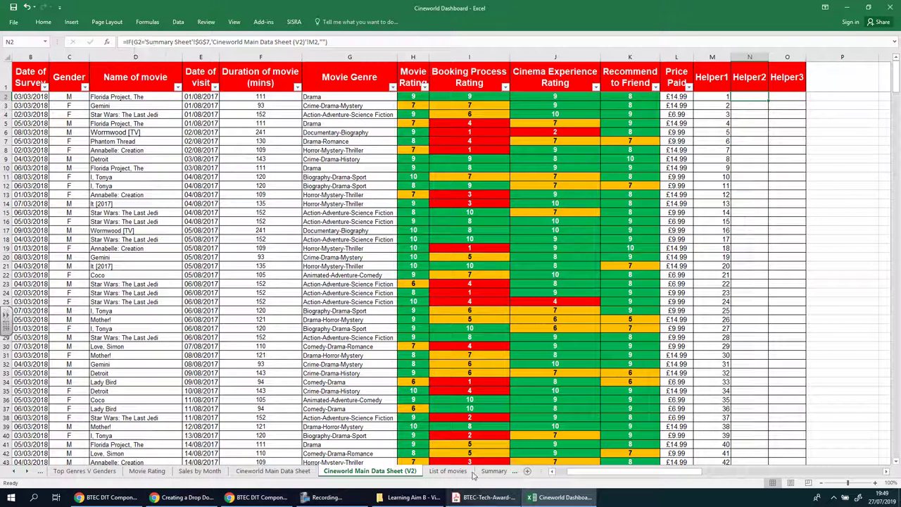
Step: Change the Helper2 formula in N2 to =IF(G2='Summary Sheet'!$B$15,'Cineworld Main Data Sheet (V2)'!M2,"") so it references the genre drop-down on Summary Sheet
click(494, 471)
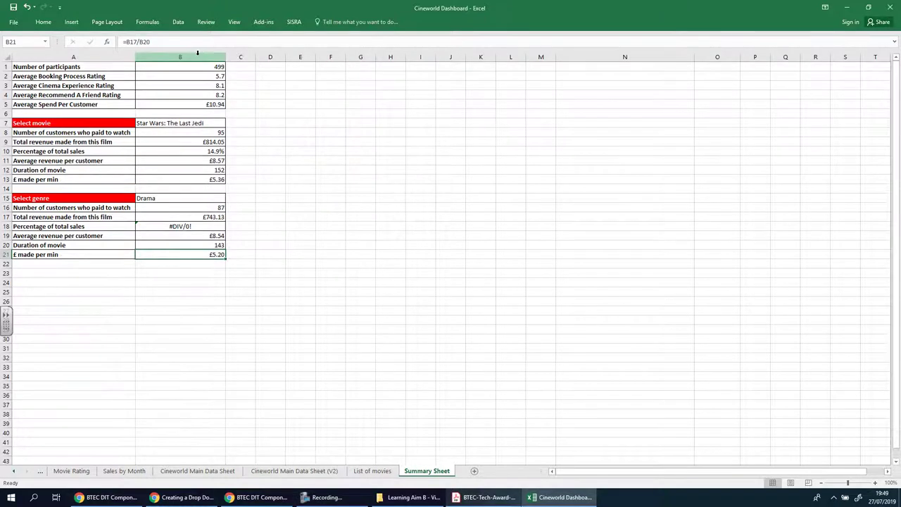
click(294, 471)
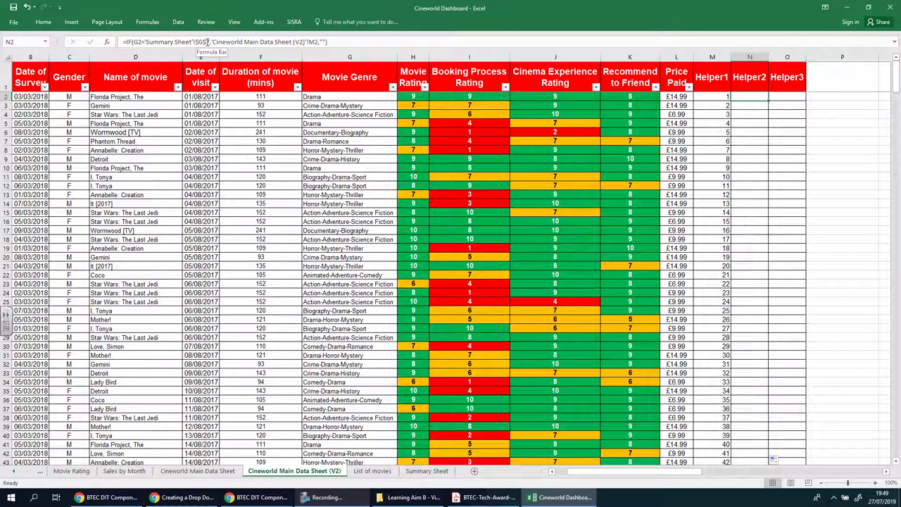
click(428, 470)
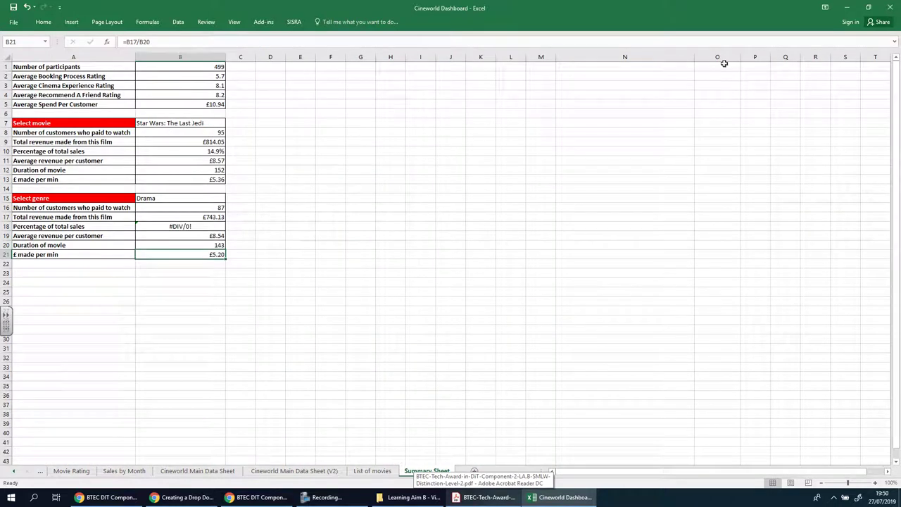
click(360, 123)
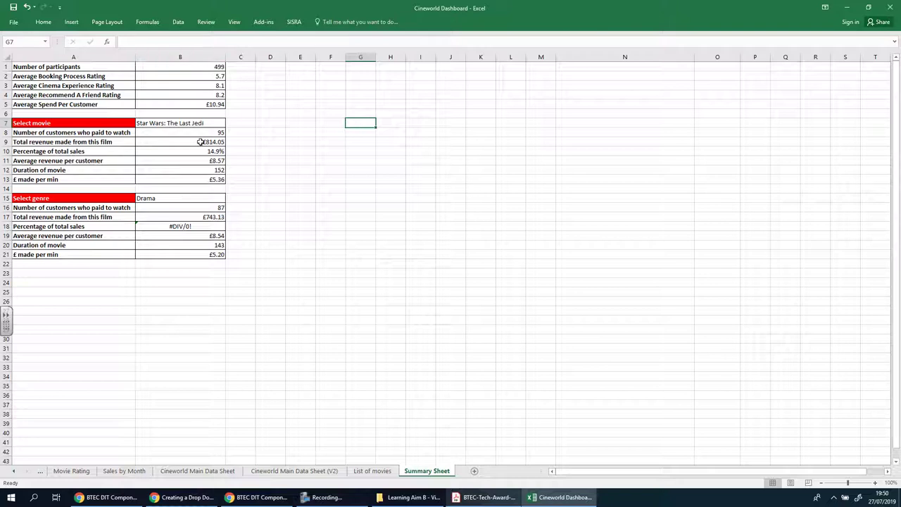
click(186, 198)
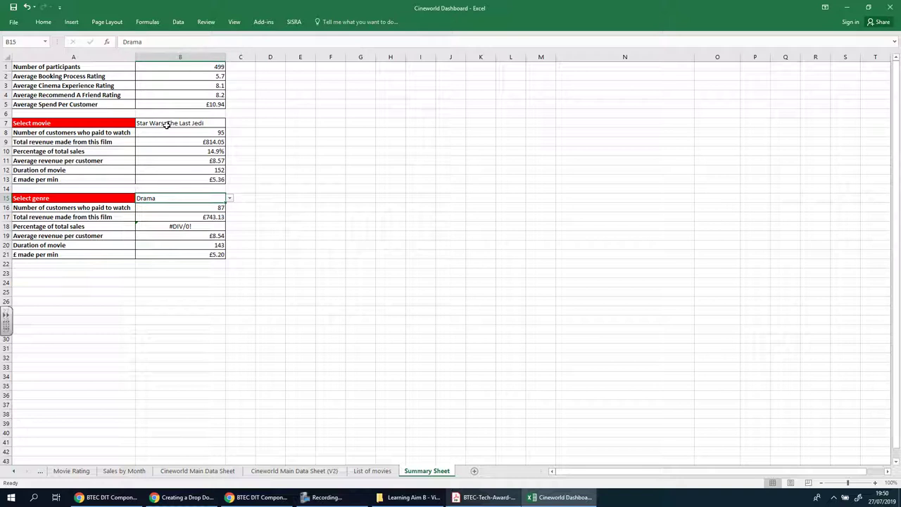
click(311, 471)
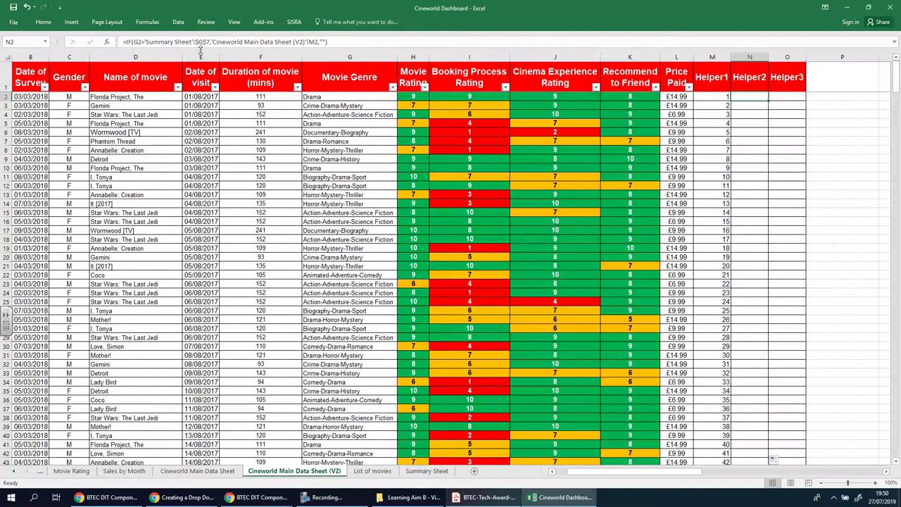
click(203, 42)
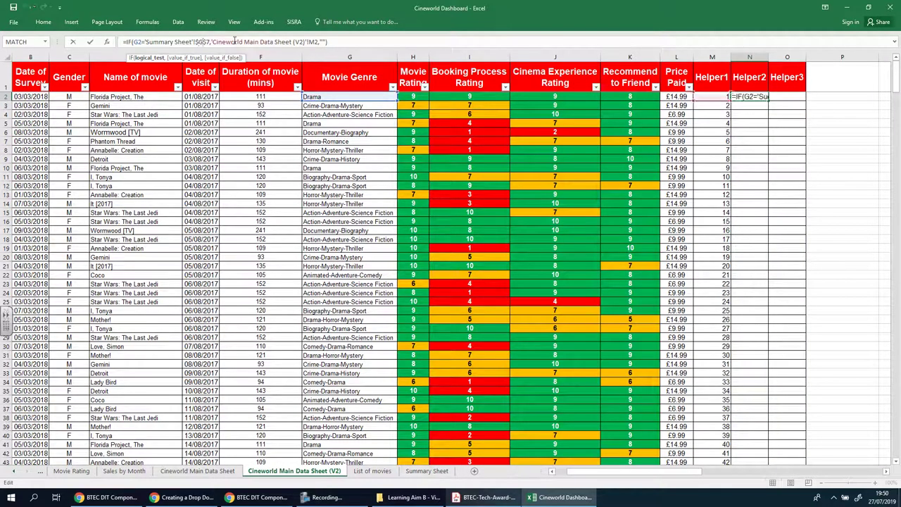
key(BackSpace)
text(B)
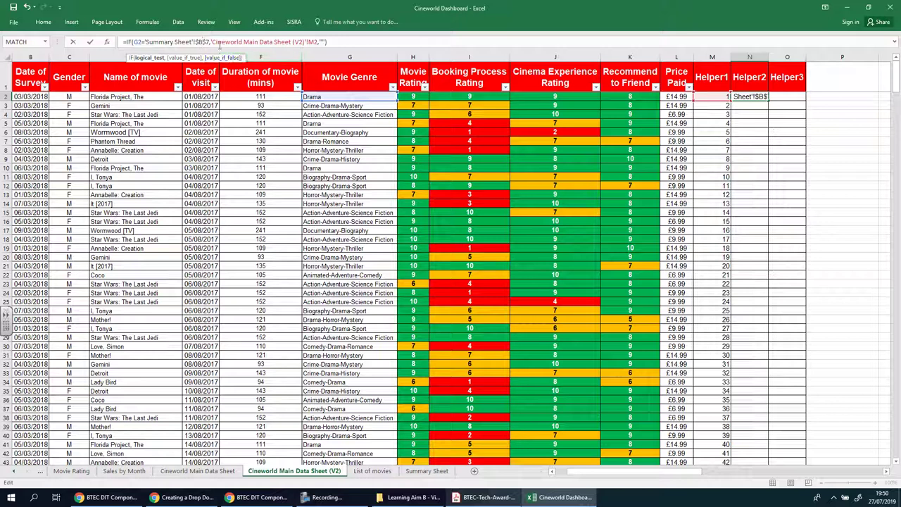
key(Right)
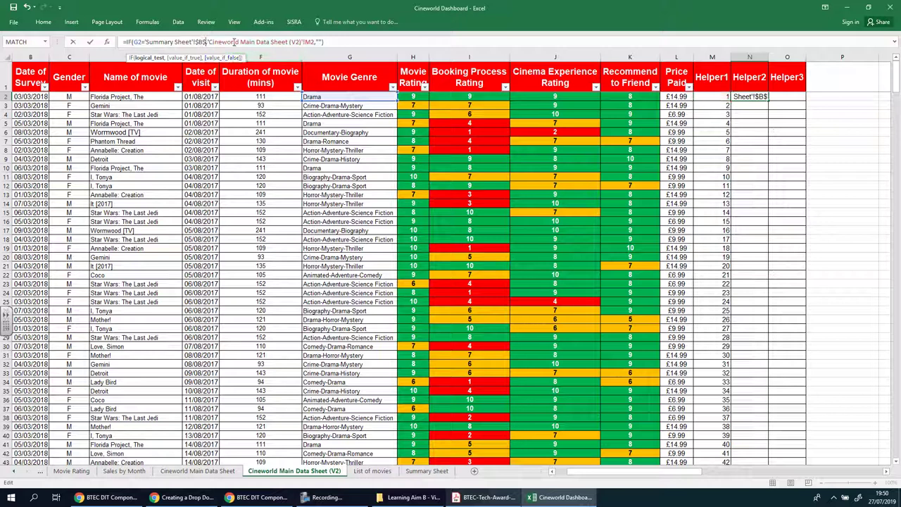
key(Delete)
text(15)
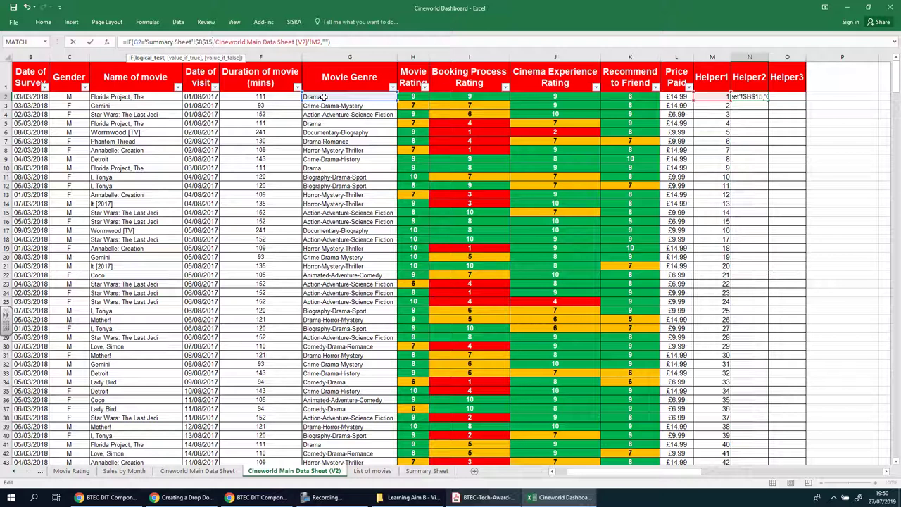
key(Return)
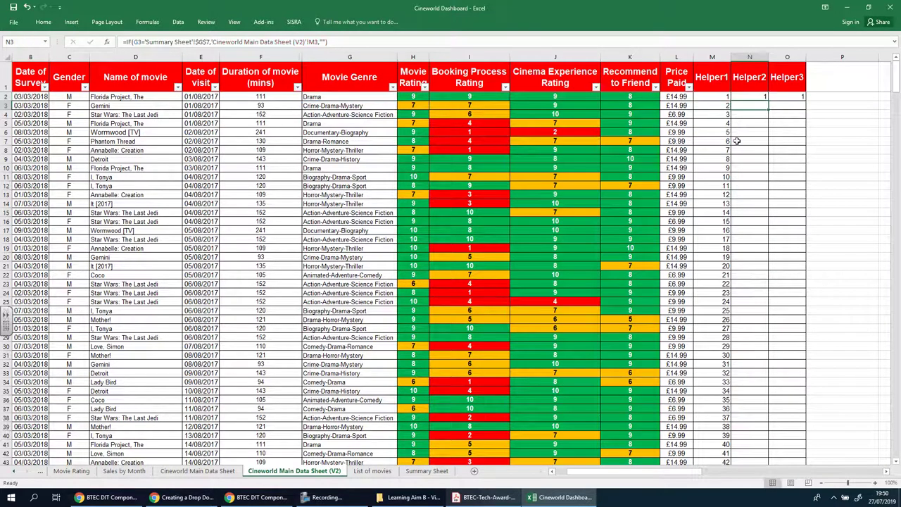
Step: Copy the N2 formula down the Helper2 column to row 500 and check the copied formulas in N5 and N10
click(755, 97)
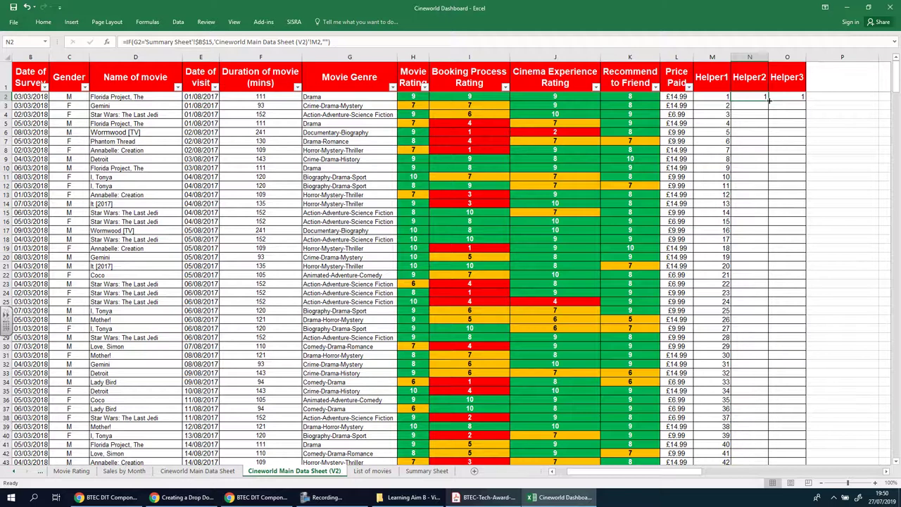
drag(765, 124, 759, 505)
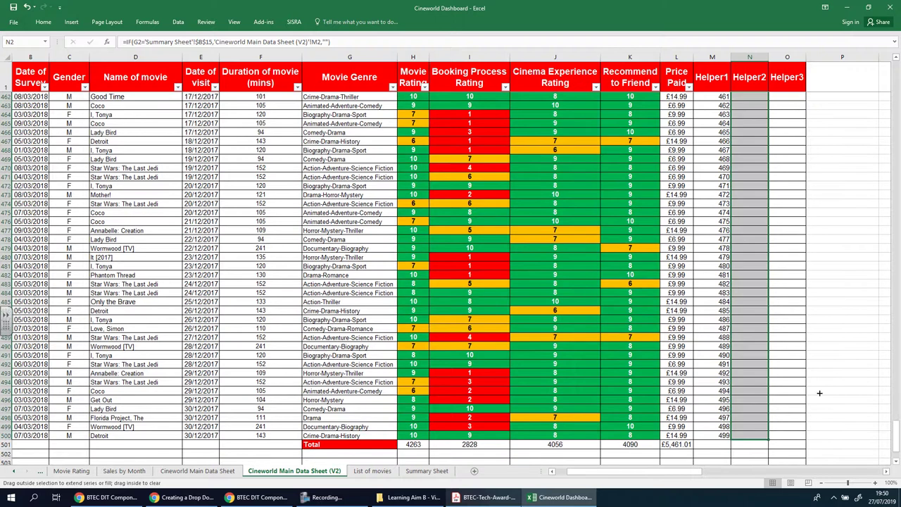
click(813, 176)
scroll(812, 176, up, 20)
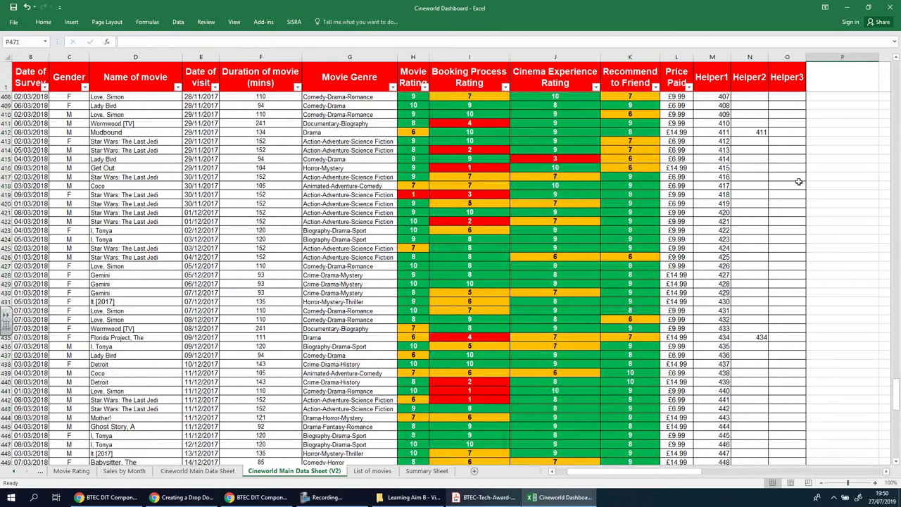
scroll(798, 182, up, 20)
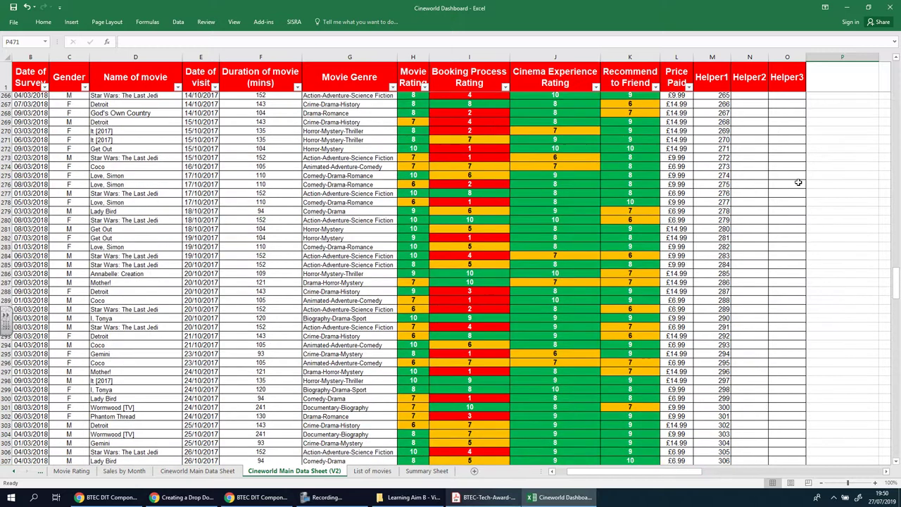
scroll(798, 182, up, 6)
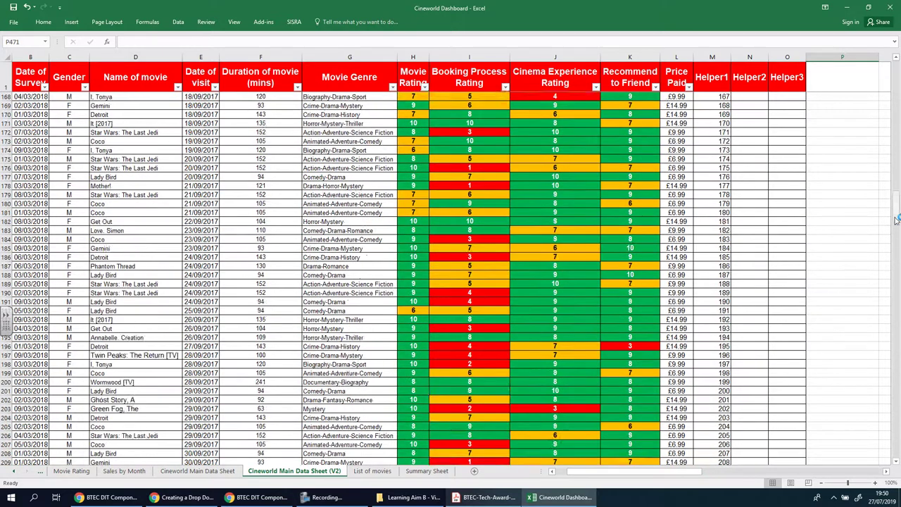
click(898, 106)
drag(898, 106, 864, 86)
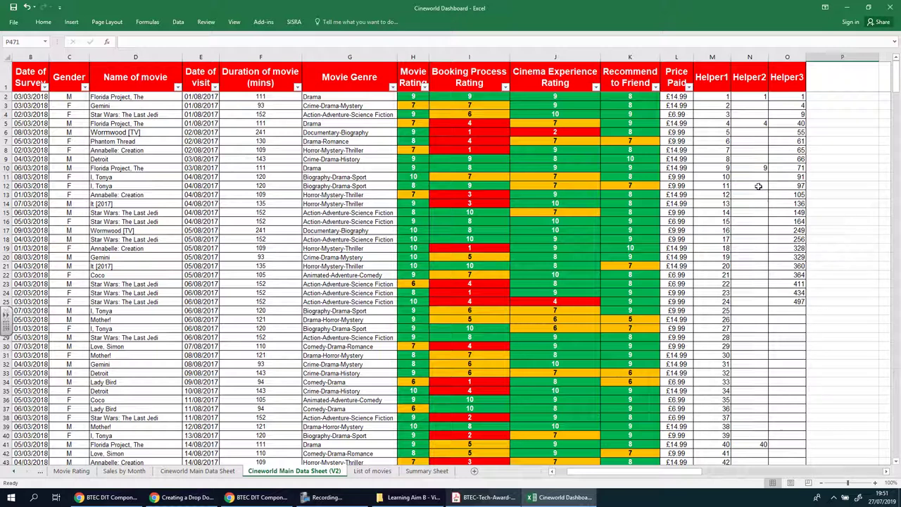
click(756, 95)
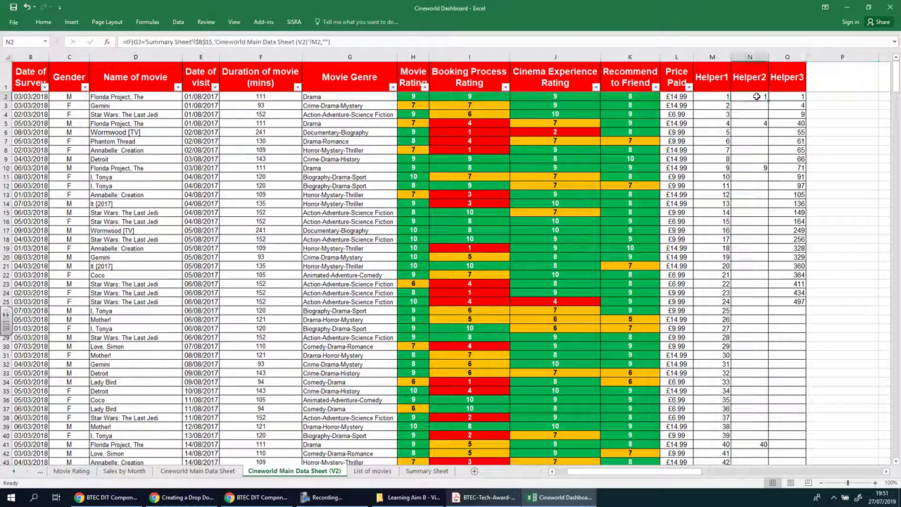
click(764, 124)
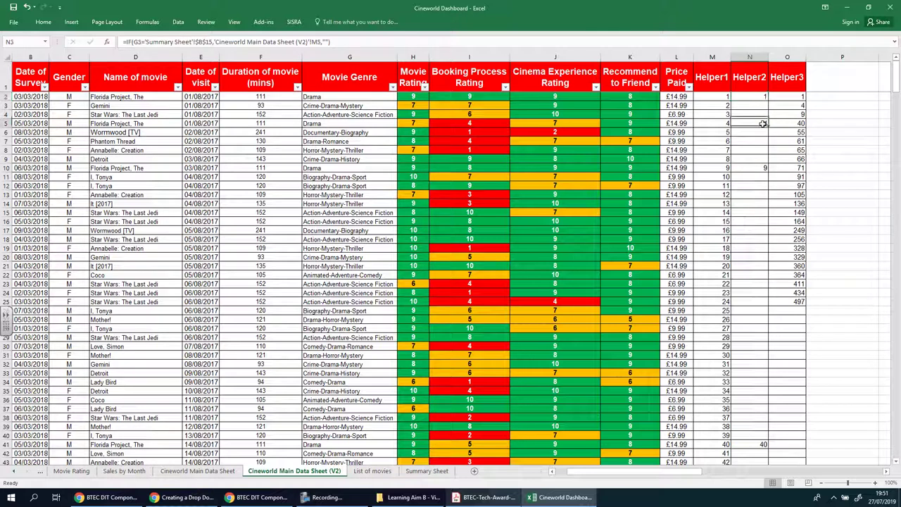
click(764, 169)
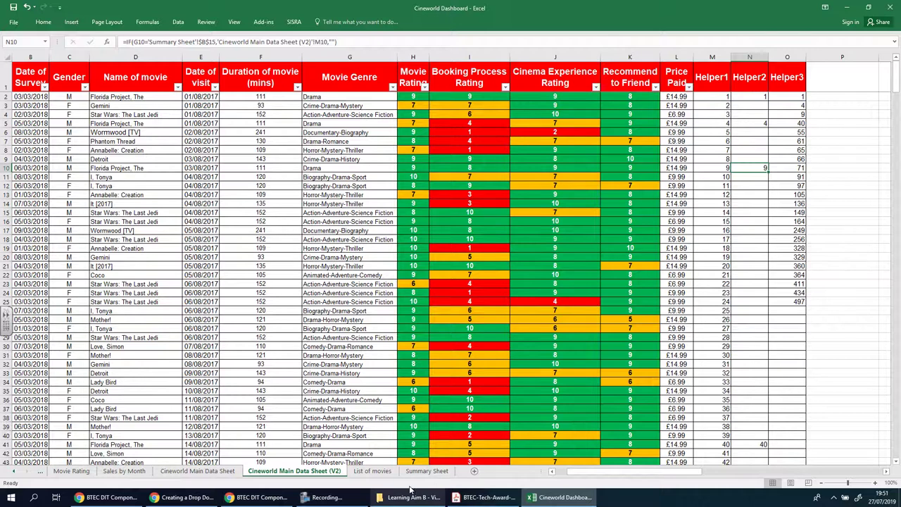
Step: Set the Summary Sheet genre to Action-Adventure-Science Fiction and check the matching row 4 and Helper2 column on Cineworld Main Data Sheet (V2)
click(411, 473)
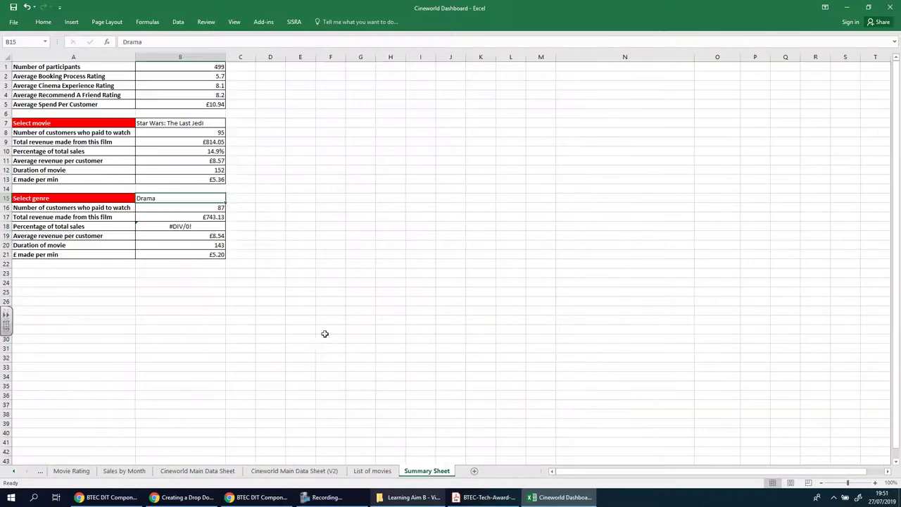
click(229, 199)
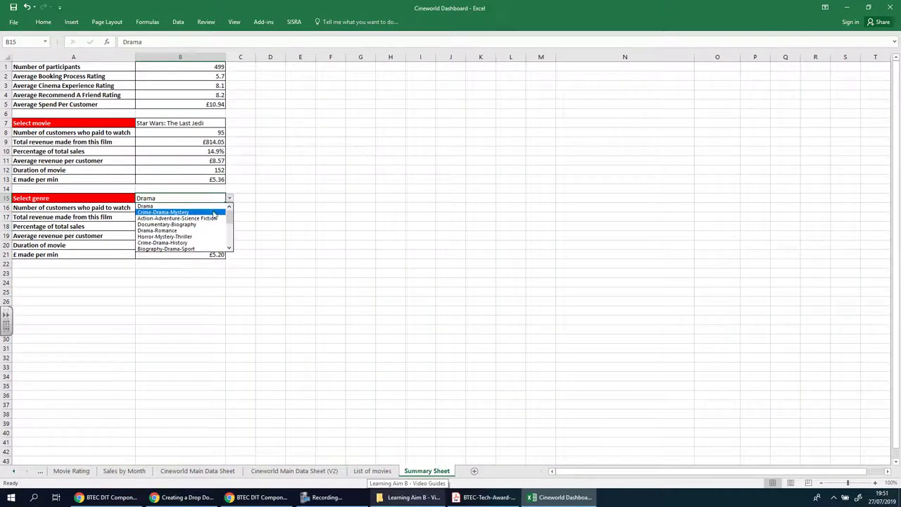
click(205, 220)
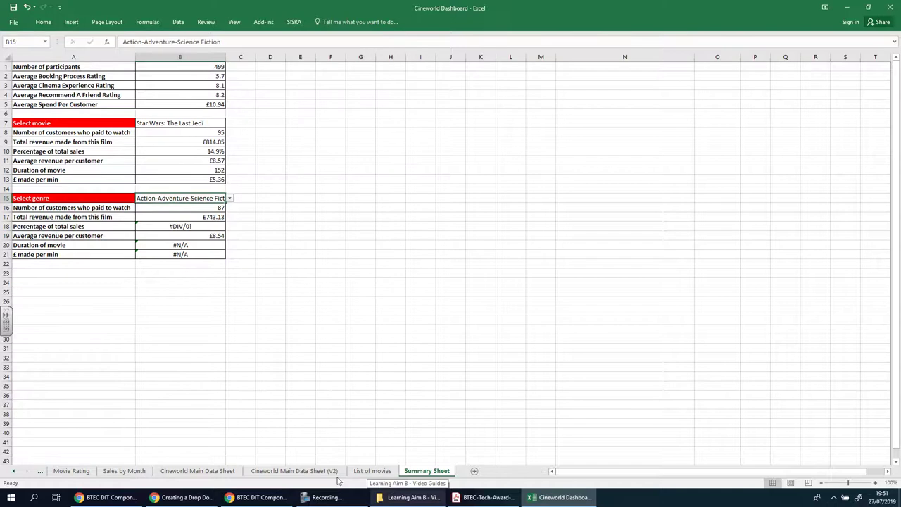
click(294, 470)
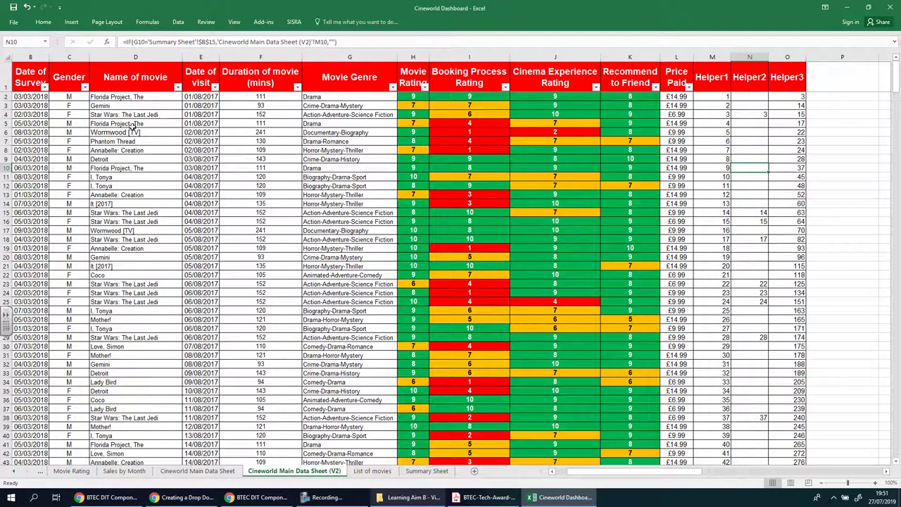
click(6, 114)
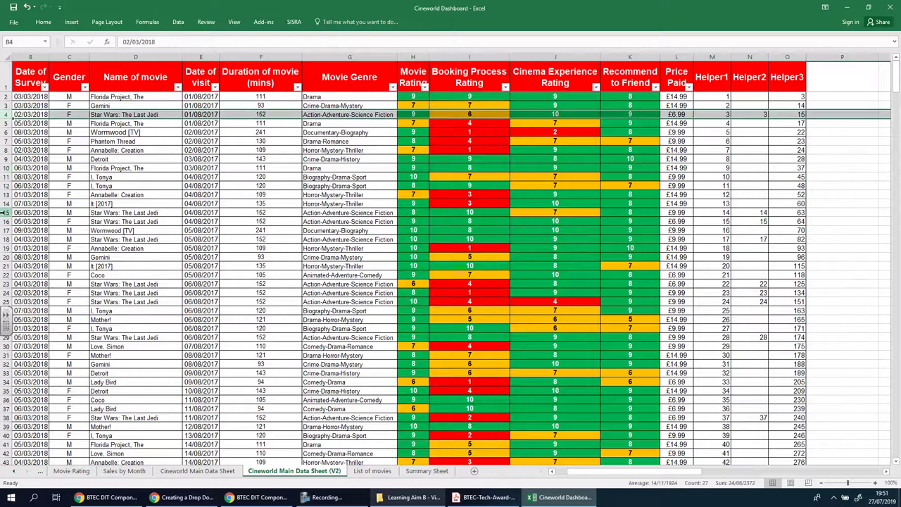
click(749, 57)
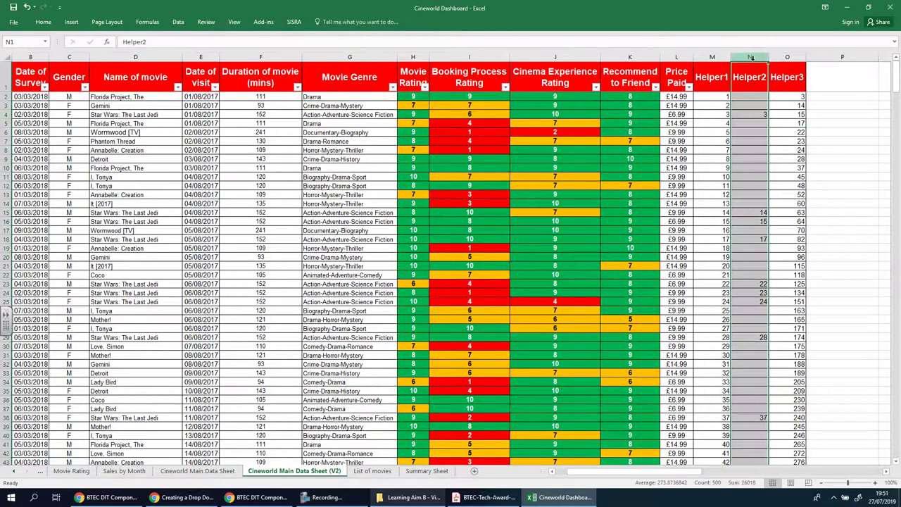
Step: Inspect the Helper3 formula in O2 and the Helper2 ranges it references, leaving the formula unchanged
click(781, 96)
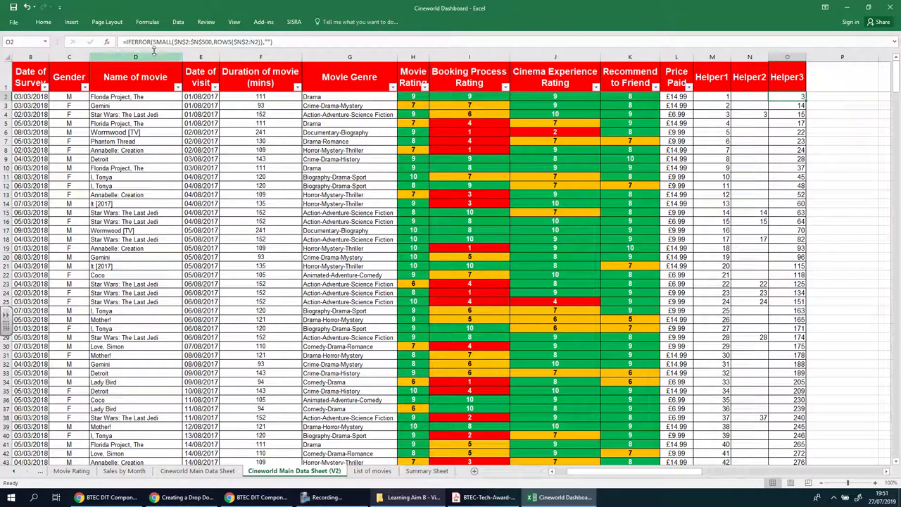
click(181, 42)
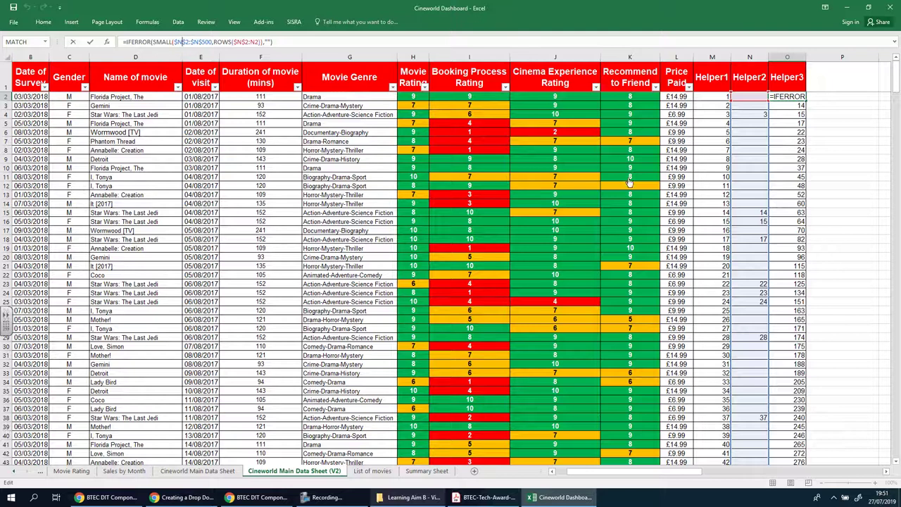
key(Return)
click(838, 131)
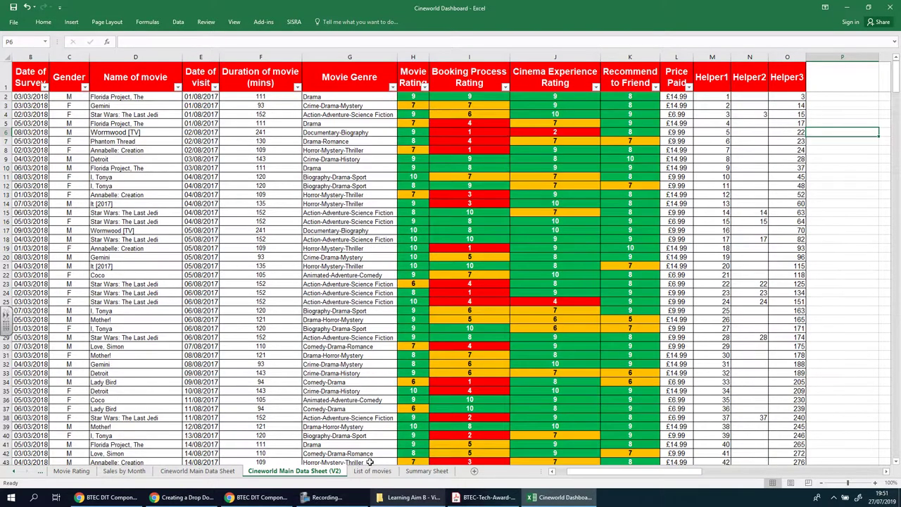
Step: Set the genre drop-down in B15 of Summary Sheet to Drama-Romance
click(426, 470)
click(228, 199)
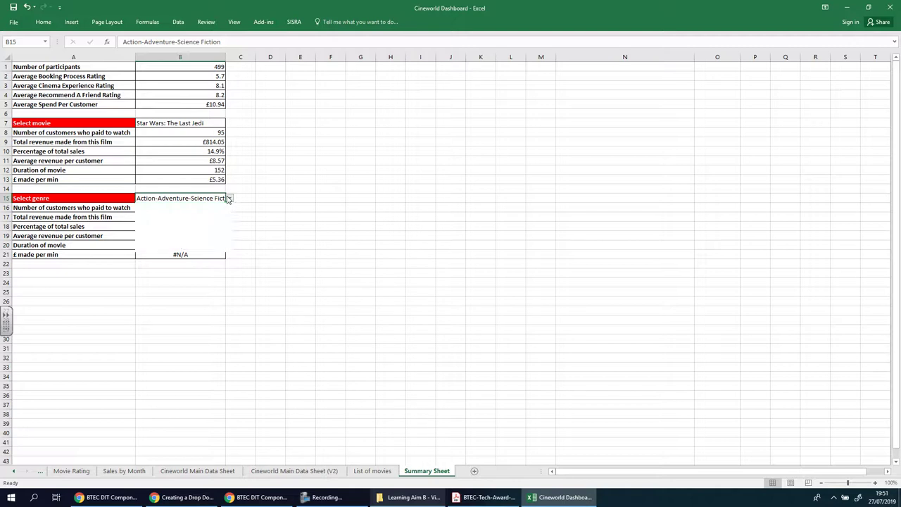
click(194, 219)
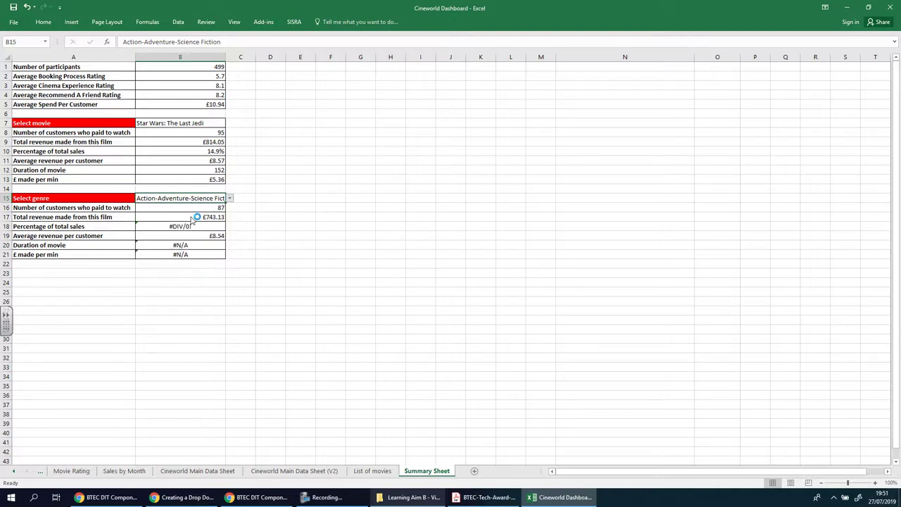
Step: Check the Helper3 formulas from O3 down to O18 on Cineworld Main Data Sheet (V2)
click(308, 470)
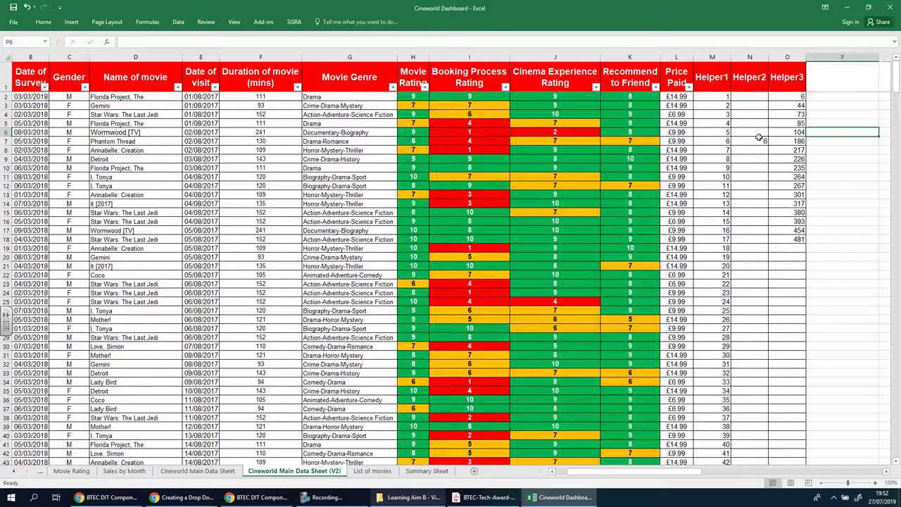
click(794, 106)
click(793, 114)
click(794, 124)
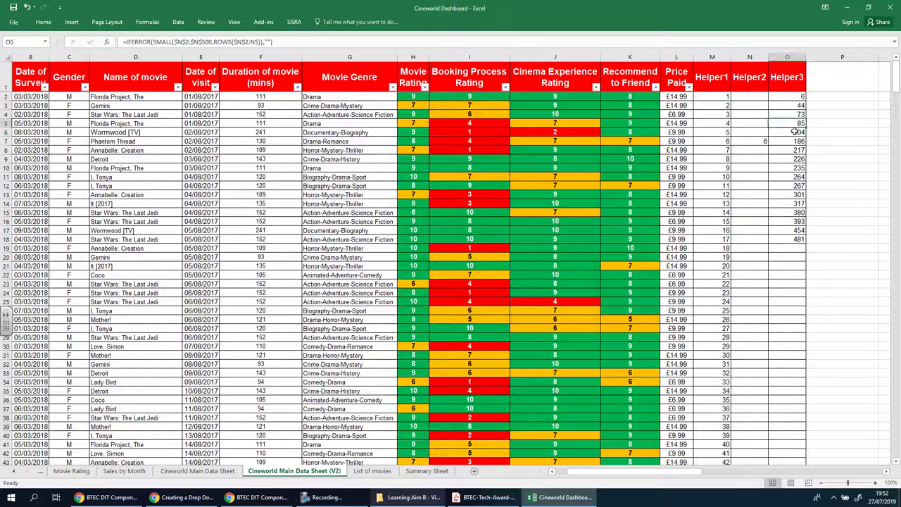
click(794, 133)
click(794, 140)
click(796, 150)
click(796, 159)
click(796, 168)
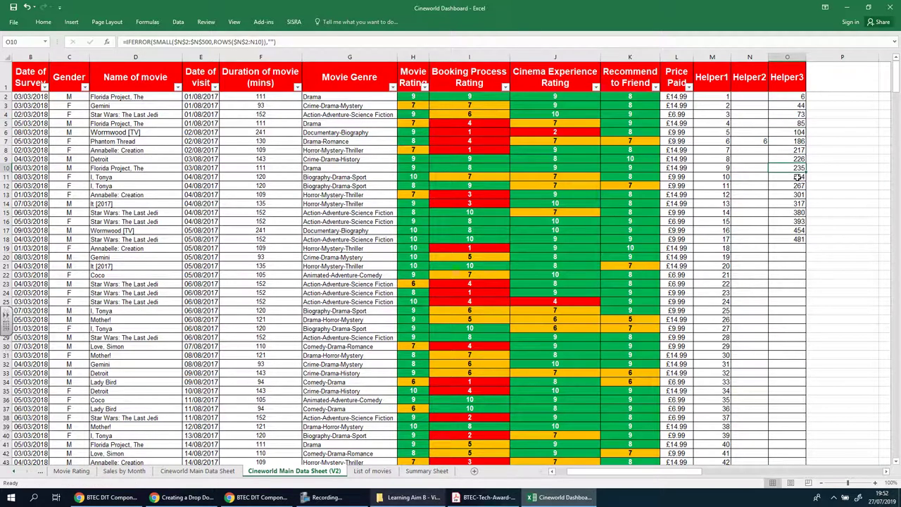
click(797, 177)
click(797, 186)
click(797, 194)
click(798, 204)
click(798, 212)
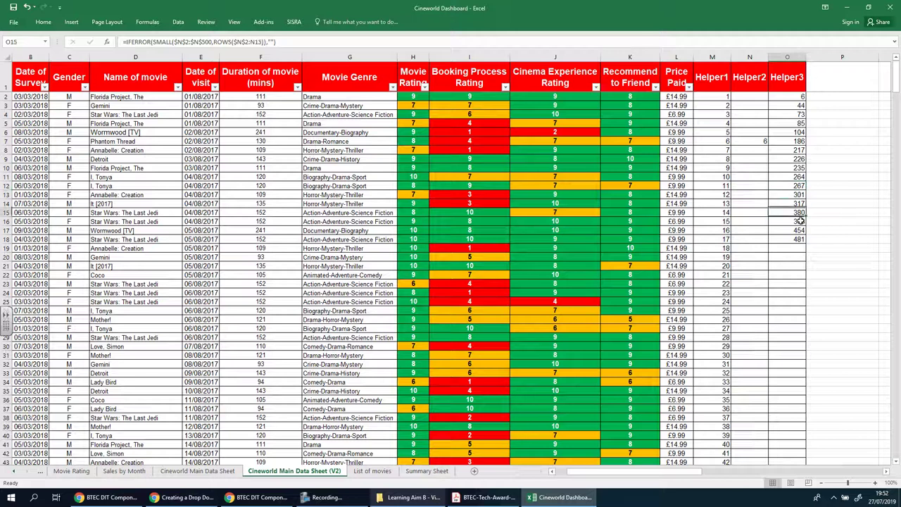
click(798, 221)
click(798, 231)
click(798, 239)
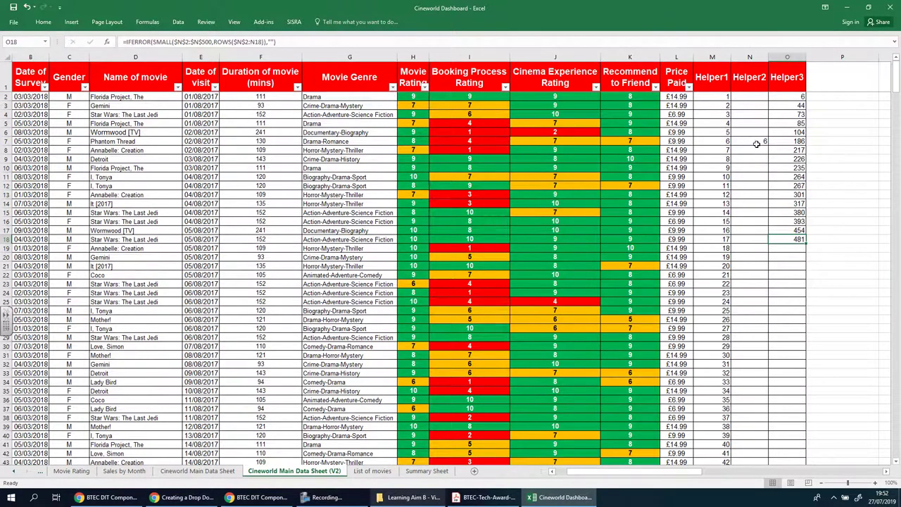
Step: Inspect the N7 formula and compare the row numbers down the whole Helper2 column to row 500 with Helper3
click(756, 141)
scroll(755, 152, down, 1)
scroll(764, 219, down, 17)
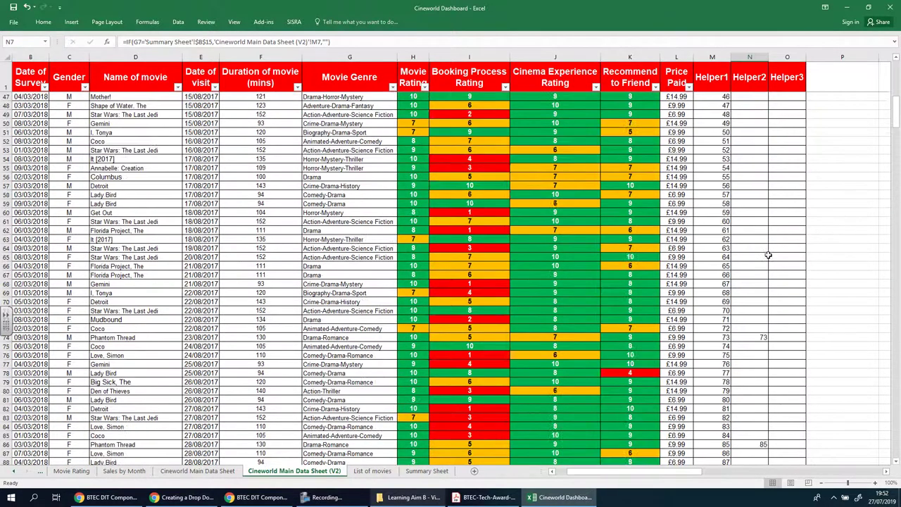
scroll(767, 260, down, 20)
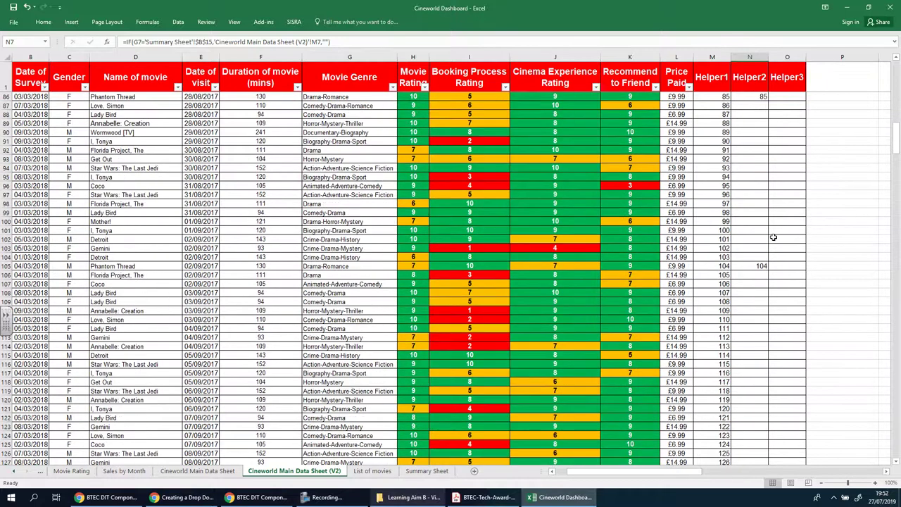
scroll(780, 211, down, 20)
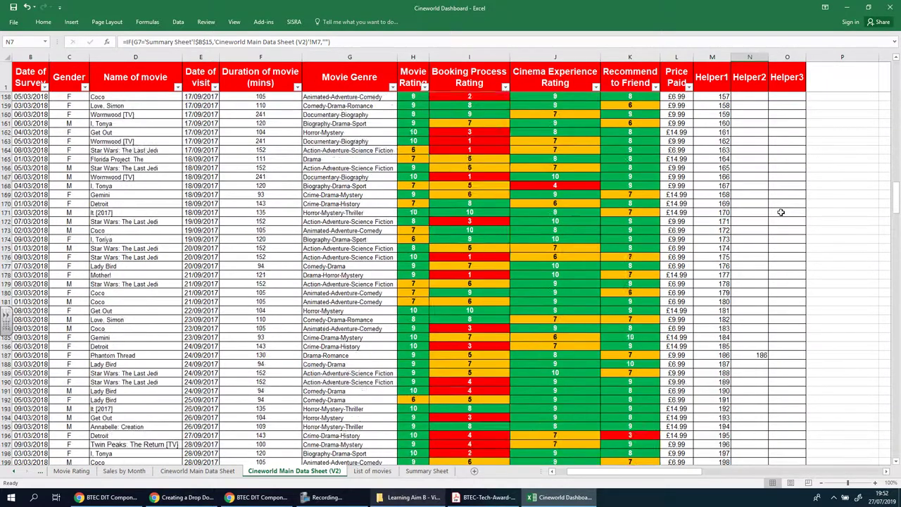
scroll(781, 209, down, 4)
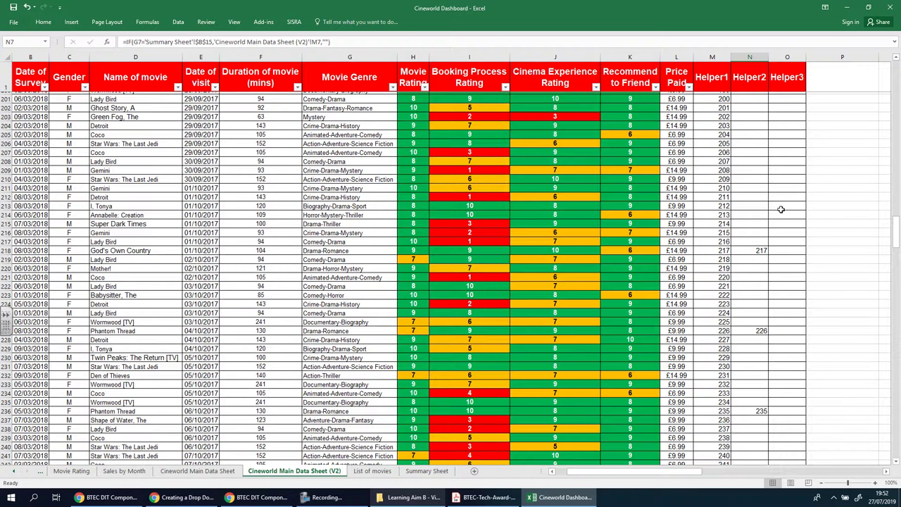
scroll(780, 209, down, 20)
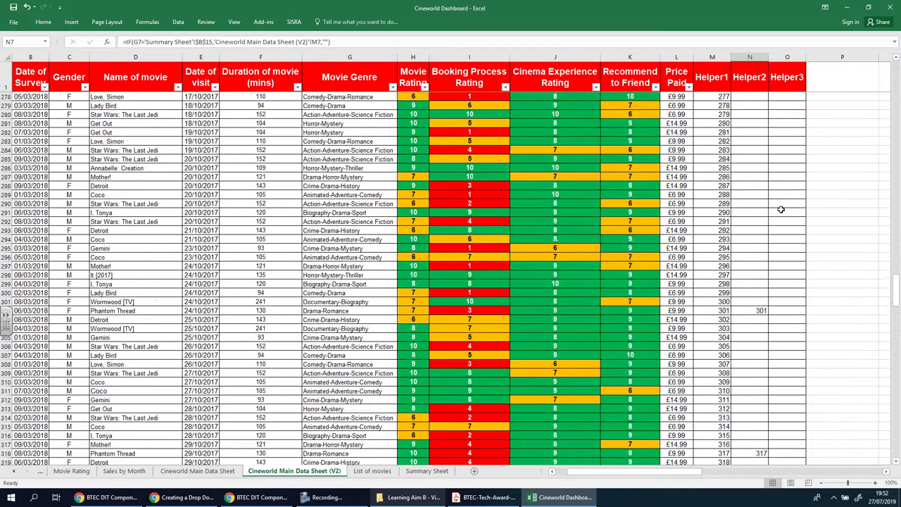
scroll(781, 209, down, 20)
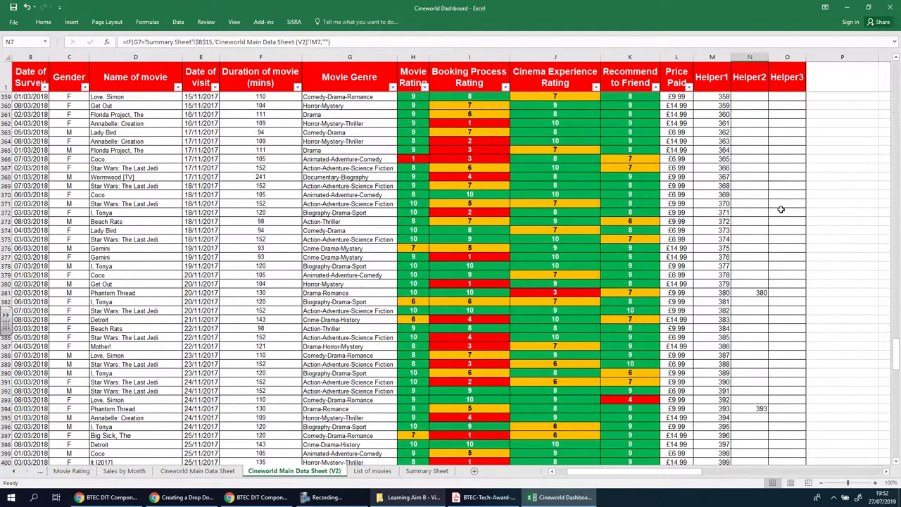
scroll(780, 209, down, 20)
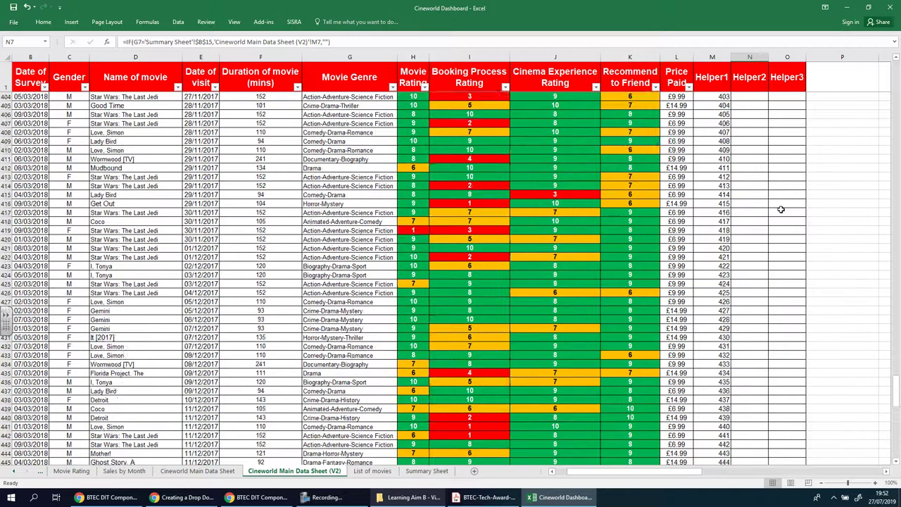
scroll(781, 209, down, 16)
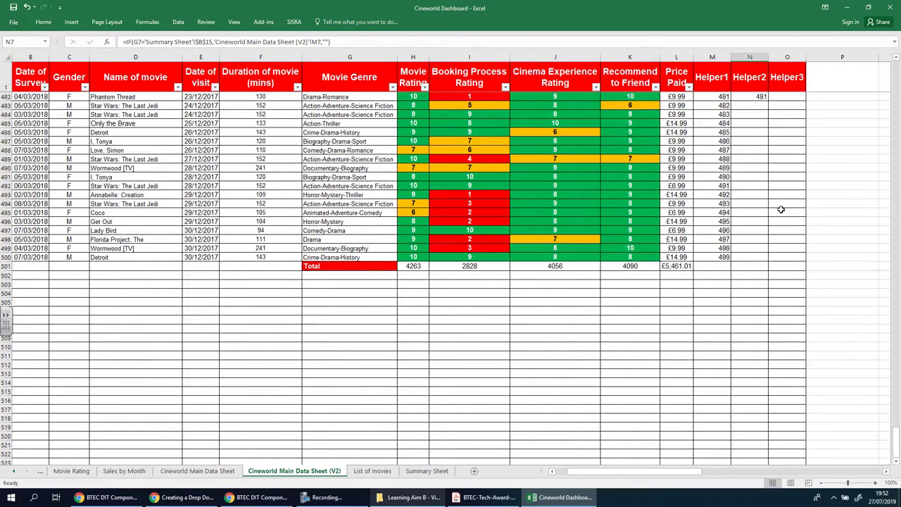
drag(897, 440, 898, 78)
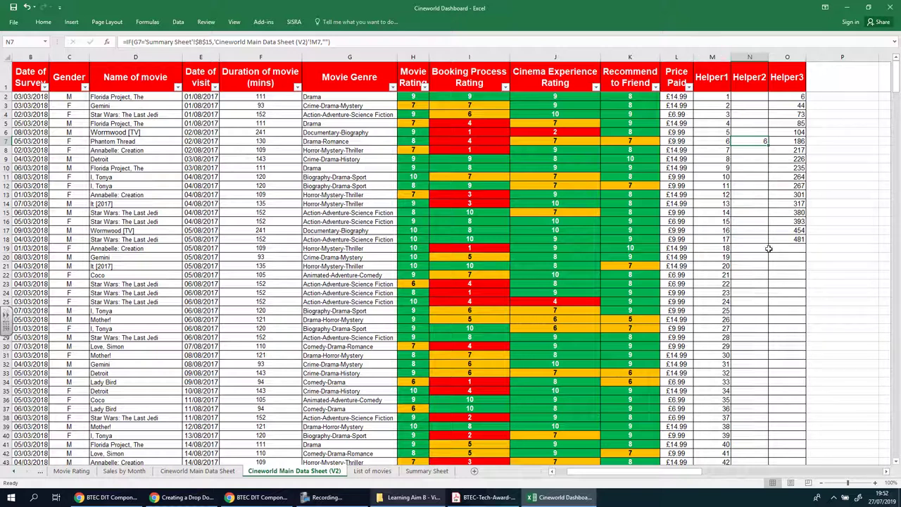
Step: Examine the movie names in U2:U18 of the extracted table for the selected genre
drag(693, 475, 846, 473)
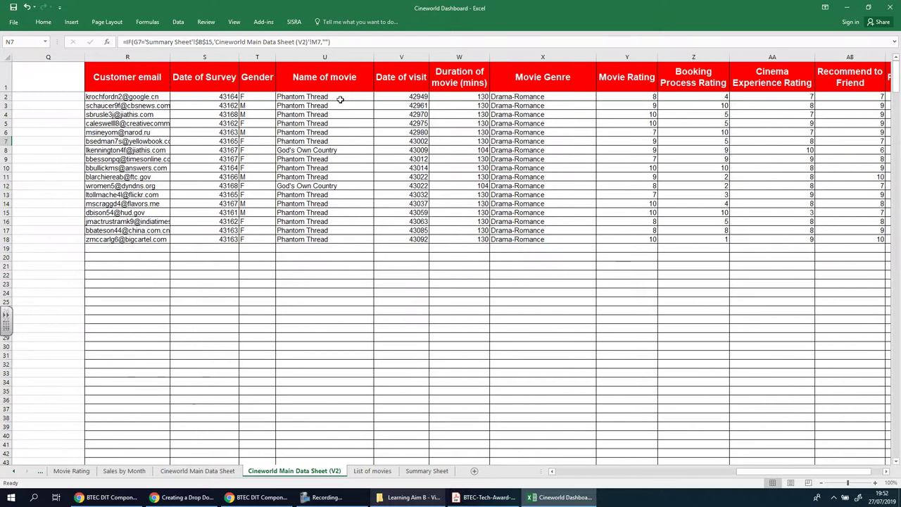
drag(338, 97, 332, 240)
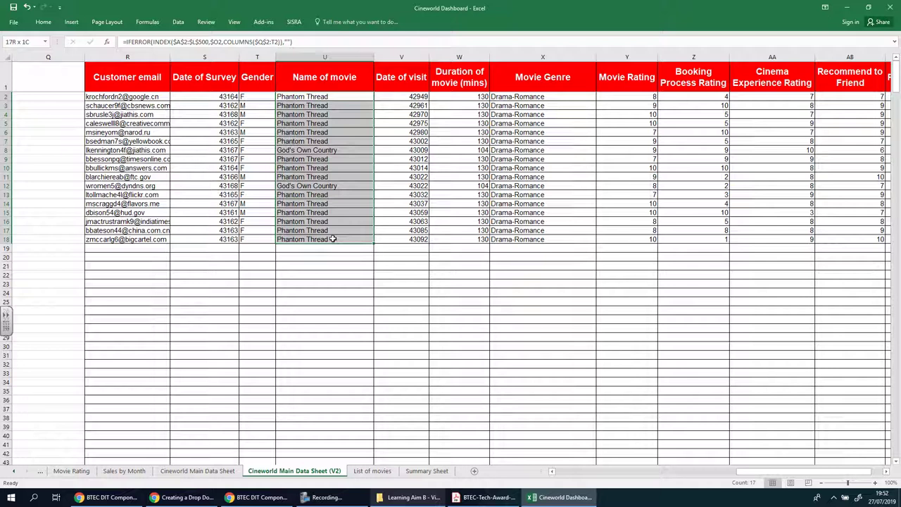
drag(332, 239, 332, 239)
click(501, 264)
drag(333, 105, 329, 239)
click(475, 326)
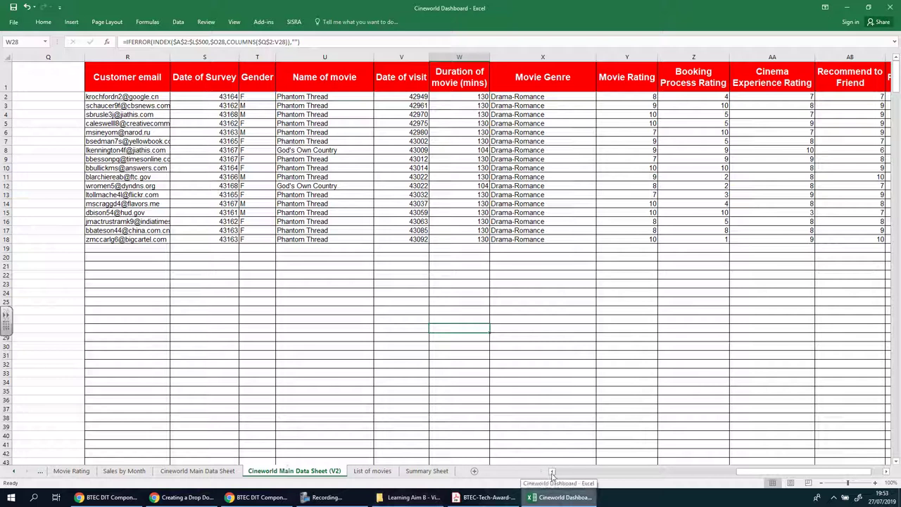
Step: Review the genre figures in B16:B21 of Summary Sheet and the List of movies sheet, and return to the extracted table
click(425, 471)
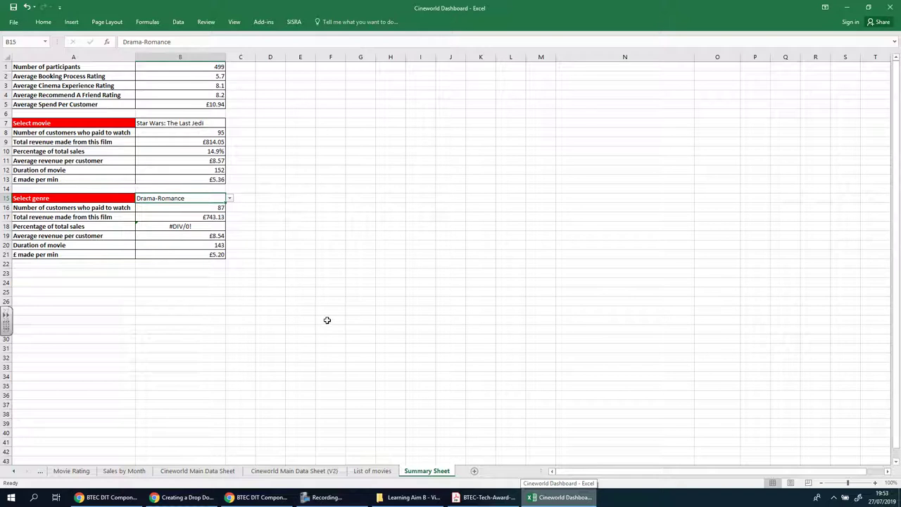
drag(204, 210, 204, 256)
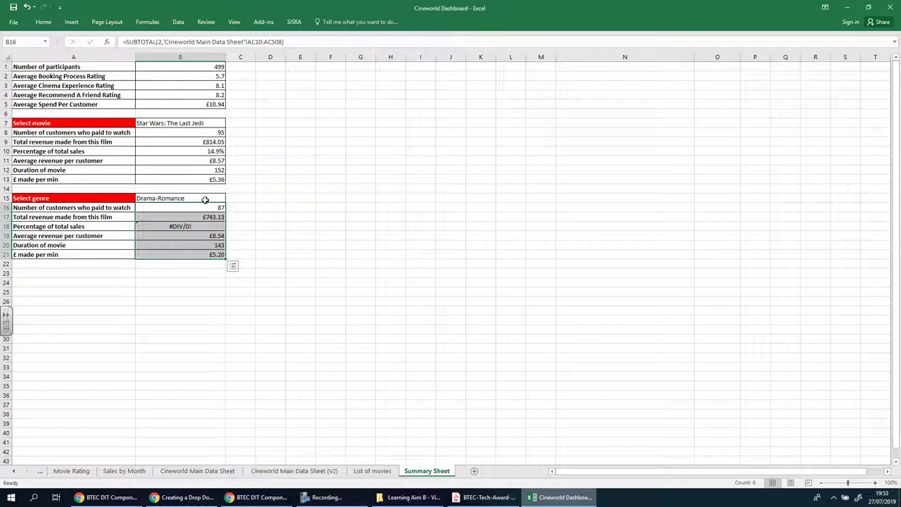
click(378, 471)
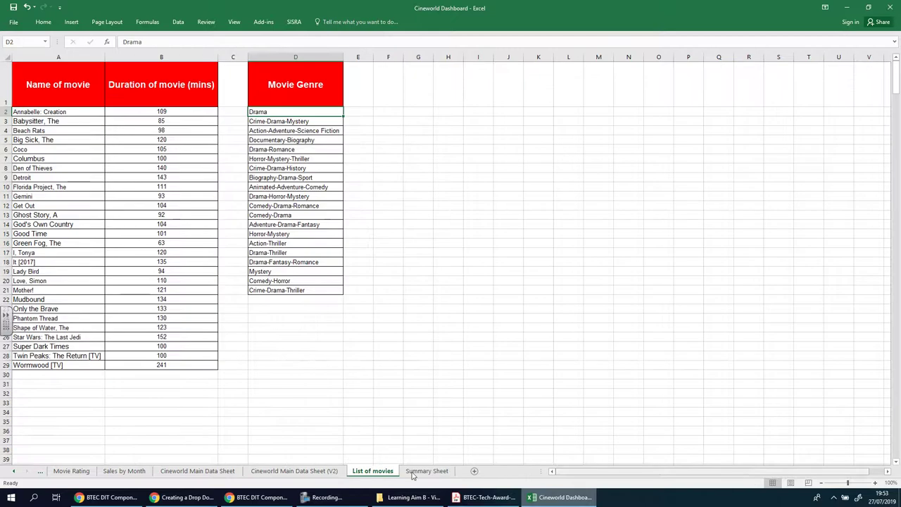
key(ctrl+Page_Up)
mouse_move(746, 473)
mouse_down()
mouse_move(652, 473)
mouse_move(738, 473)
mouse_up()
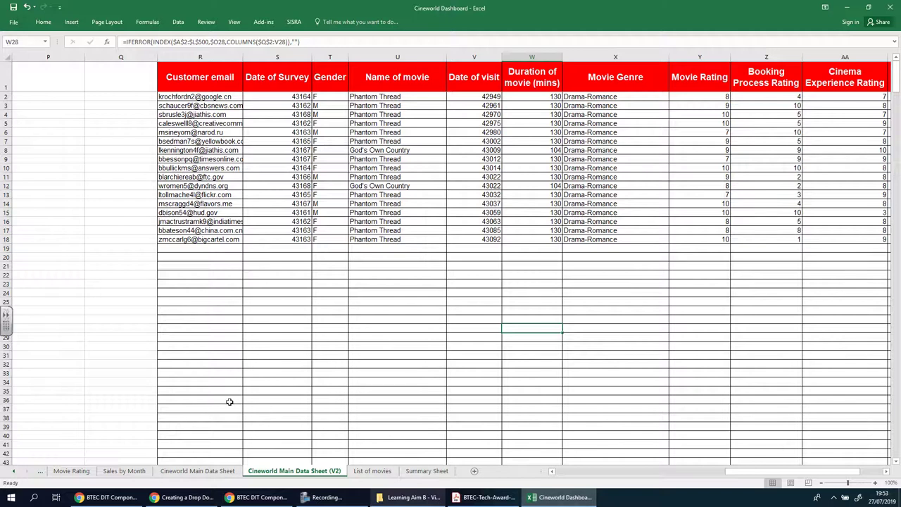
Step: Switch to the Learning Aim B mock document in Google Docs to view its section headings, and return to the Excel workbook
click(254, 255)
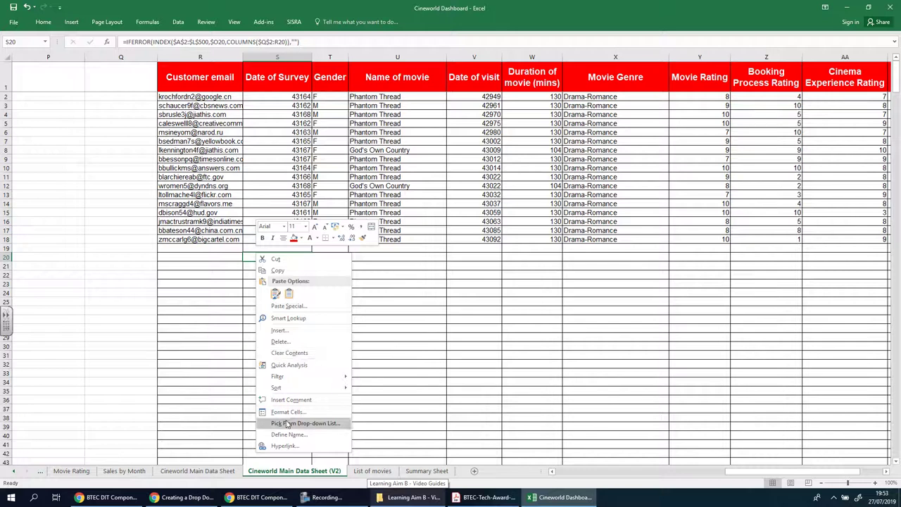
key(Escape)
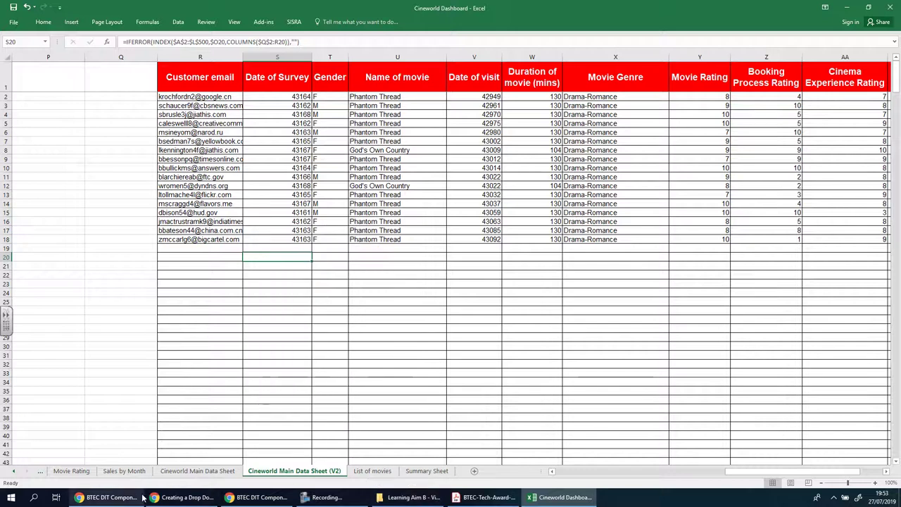
click(256, 497)
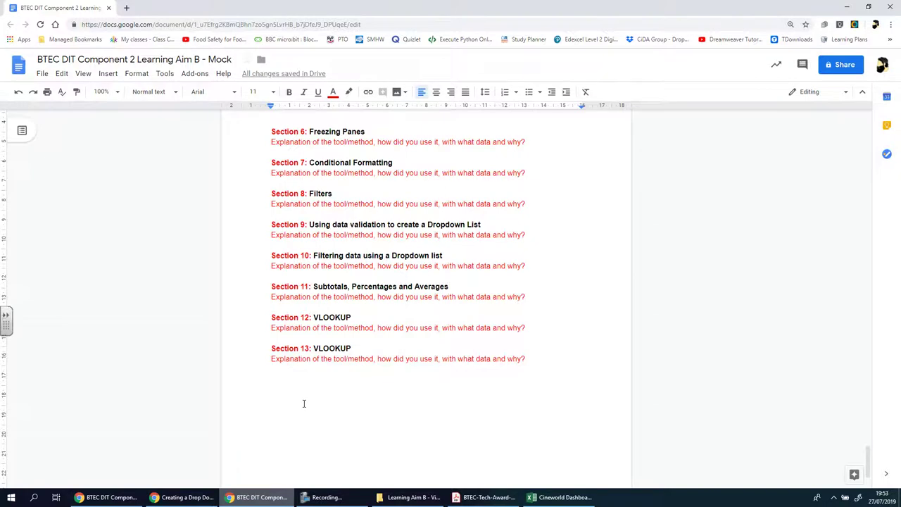
click(559, 496)
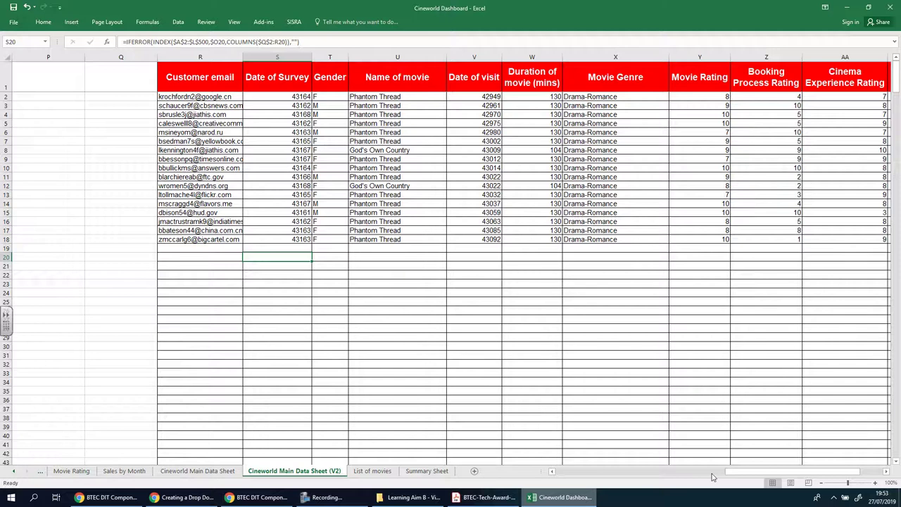
Step: Inspect the formulas in O2, N2 and M2 of the Helper3, Helper2 and Helper1 columns
drag(726, 473, 470, 94)
click(508, 96)
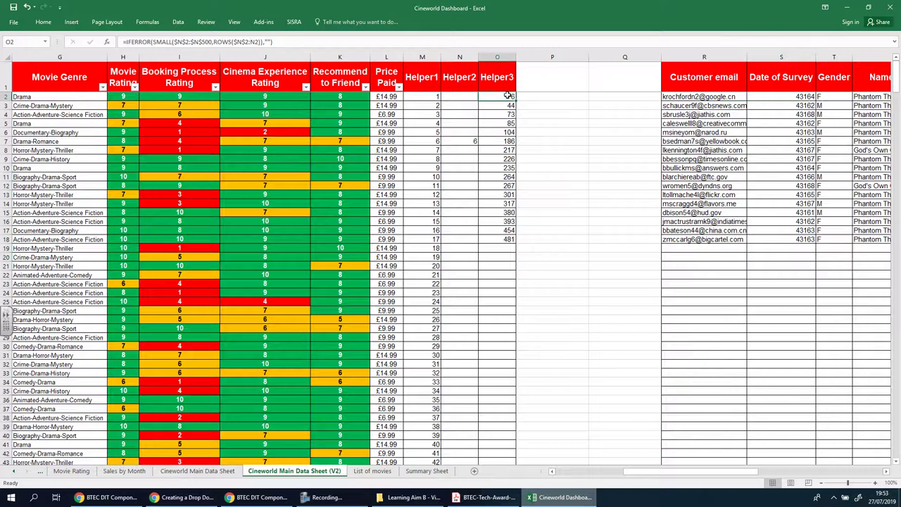
click(466, 96)
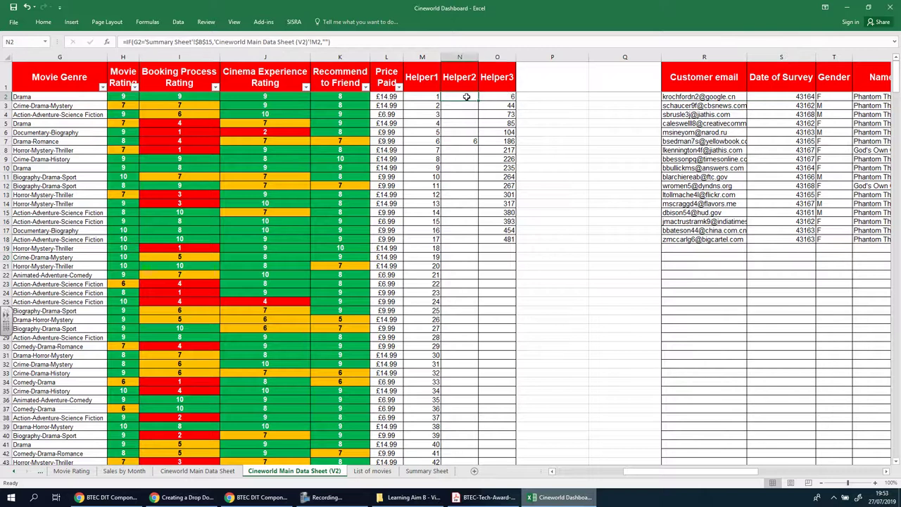
click(422, 96)
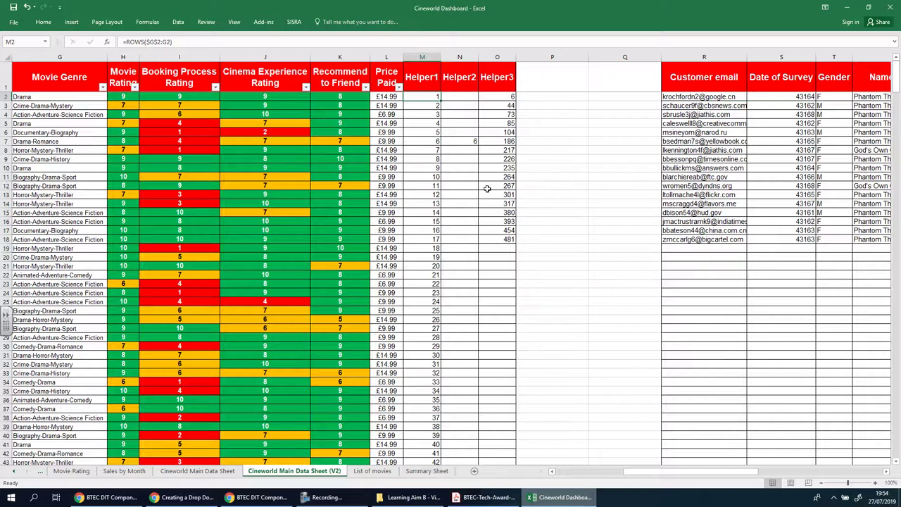
Step: Point the SUBTOTAL formula in B16 of Summary Sheet to 'Cineworld Main Data Sheet (v2)', keeping the range AC10:AC508
click(426, 470)
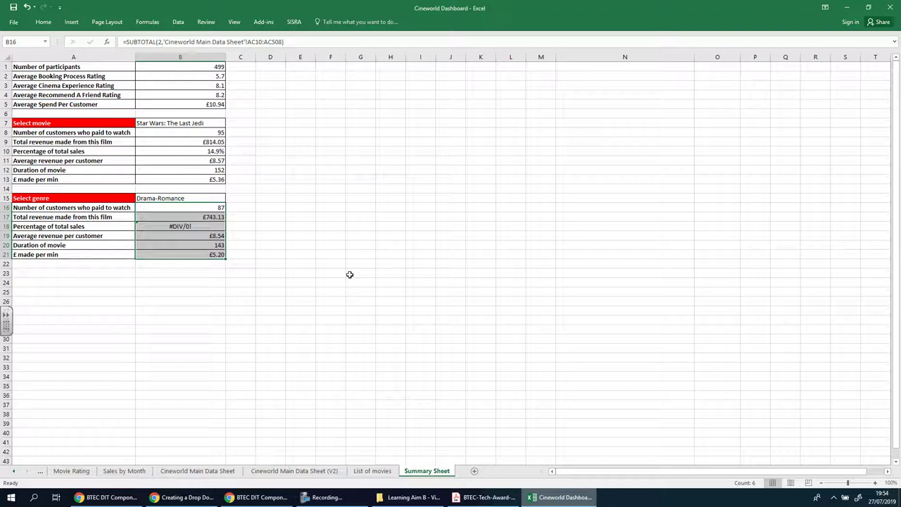
click(194, 207)
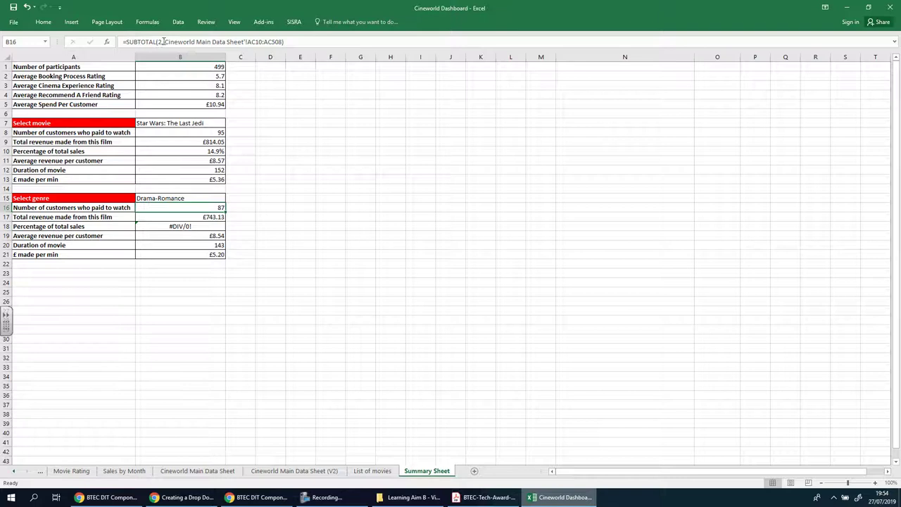
click(163, 41)
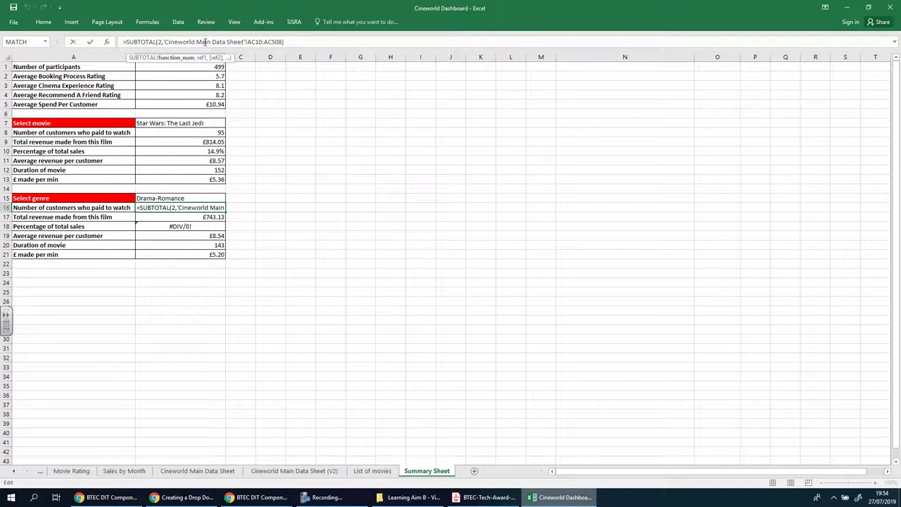
click(244, 41)
key(Left)
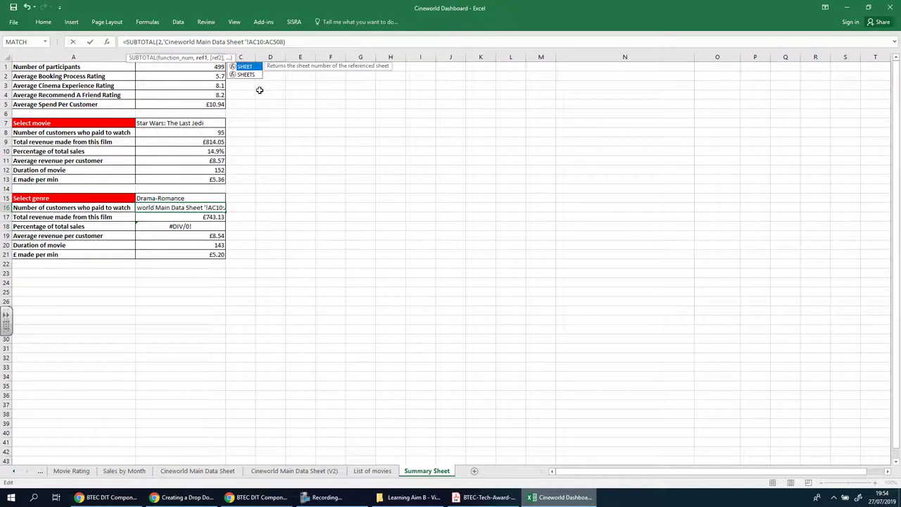
text((v2)
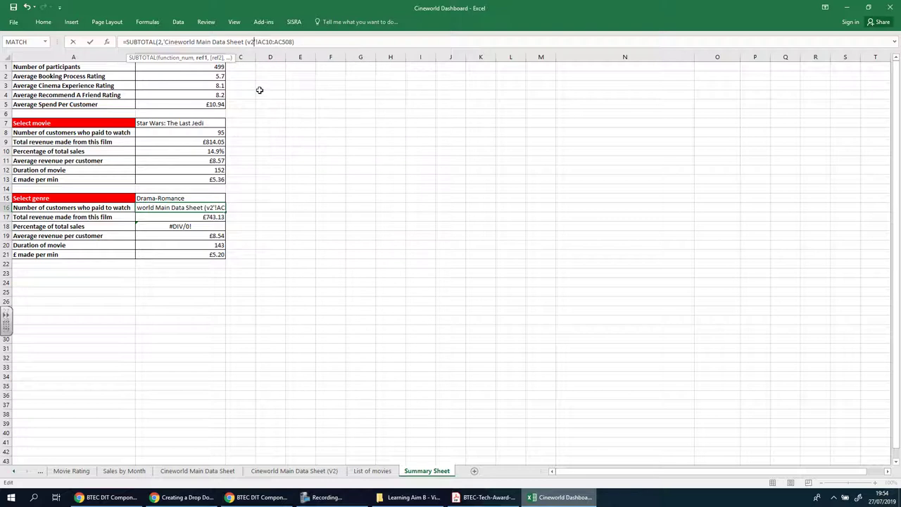
text())
key(Return)
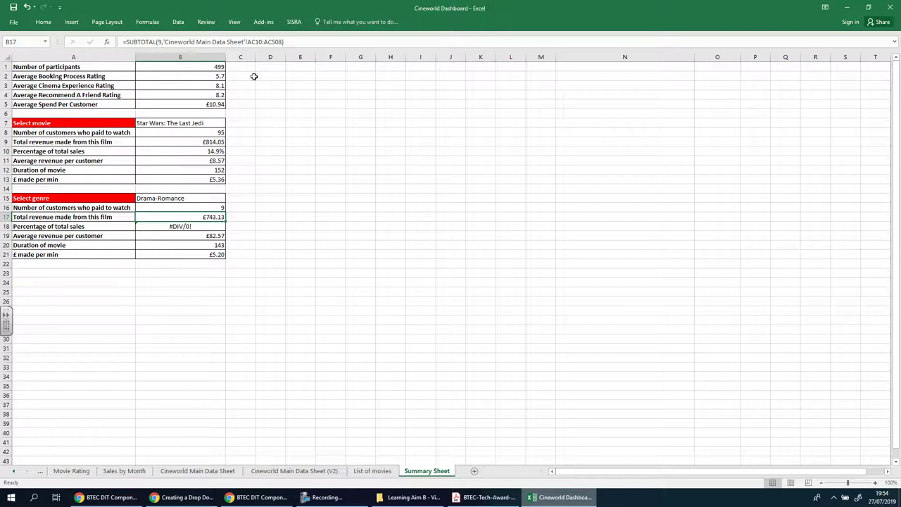
Step: Compare the SUBTOTAL formulas in B17, B16 and B8 of Summary Sheet and check the extracted table on Cineworld Main Data Sheet (V2)
click(259, 40)
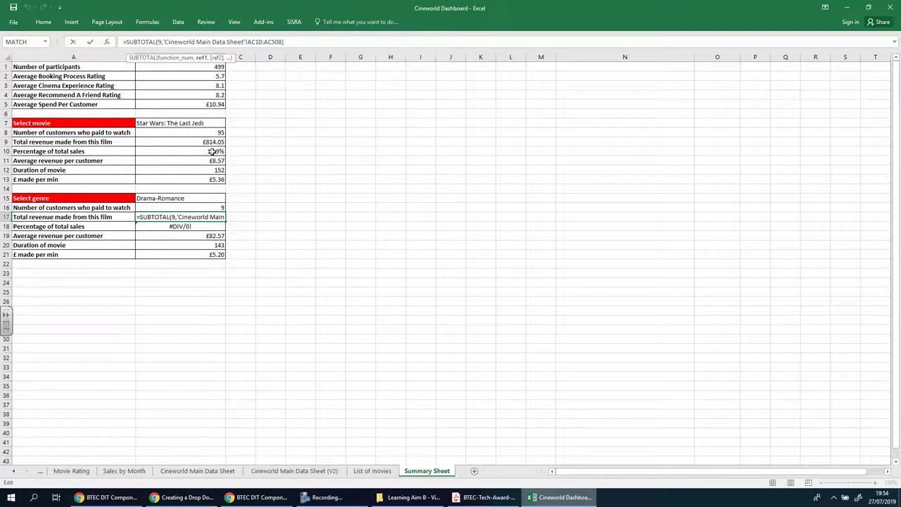
key(Escape)
click(204, 205)
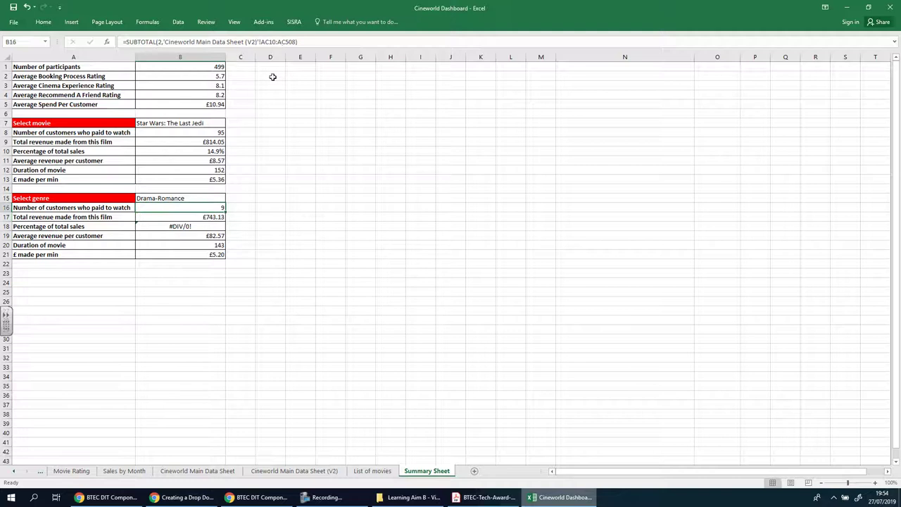
click(276, 43)
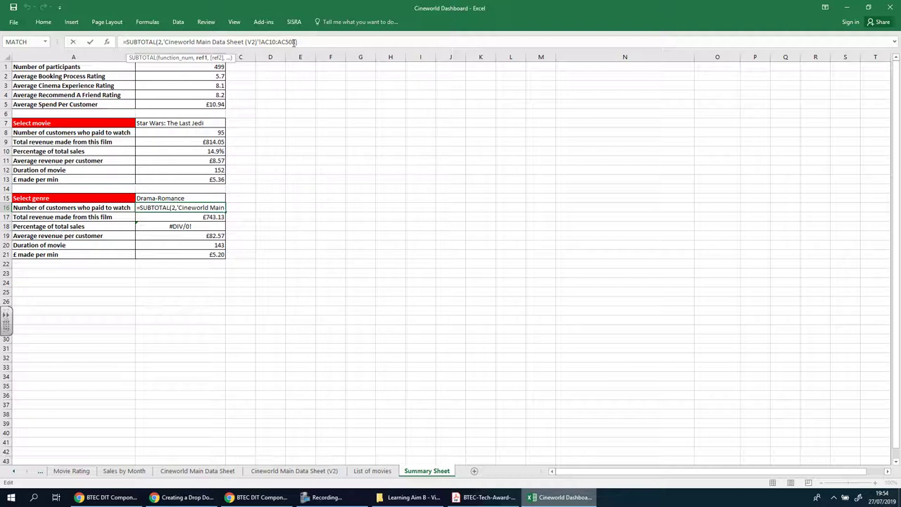
click(295, 470)
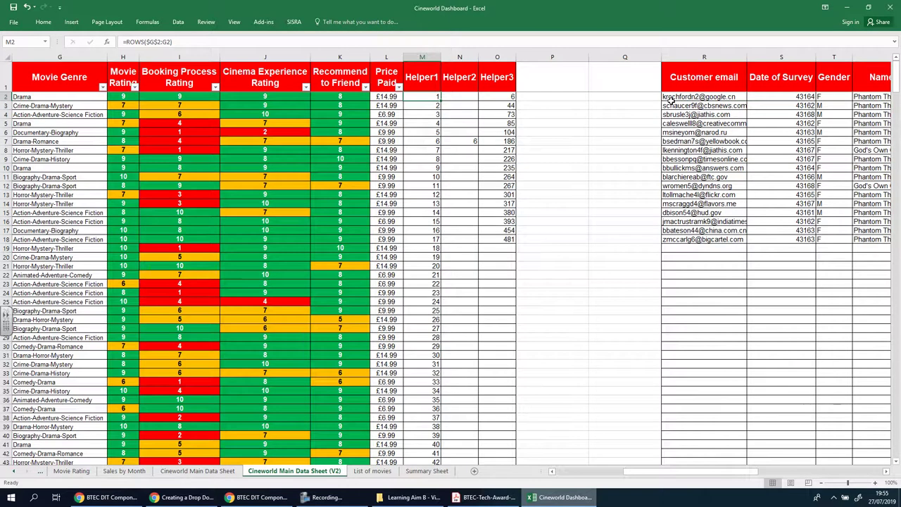
click(424, 470)
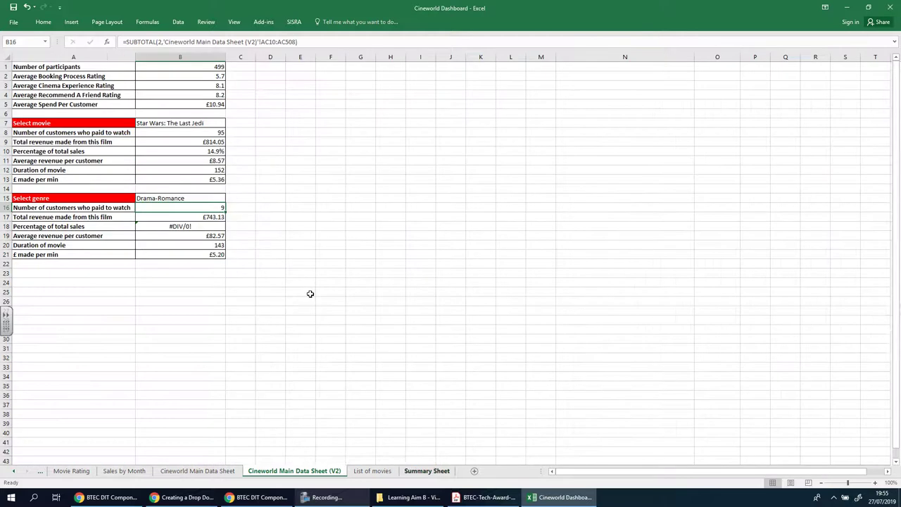
click(215, 144)
click(212, 132)
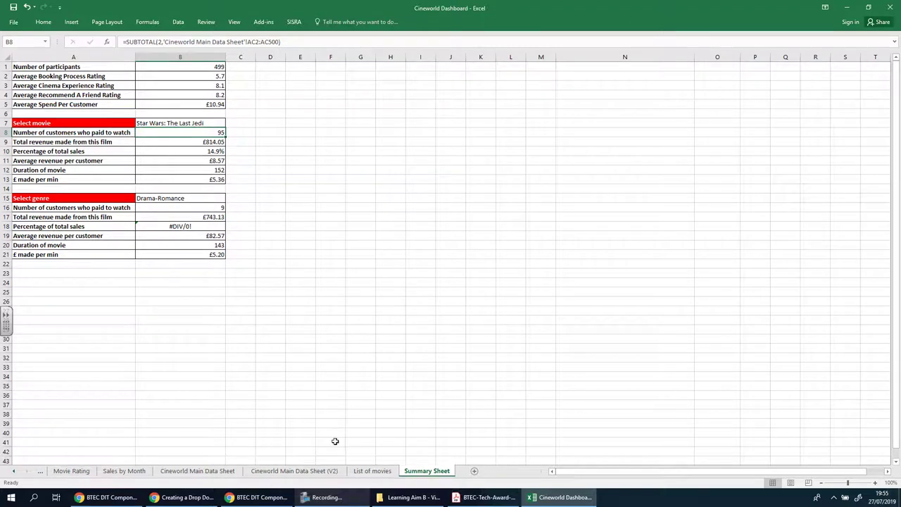
click(329, 496)
click(828, 428)
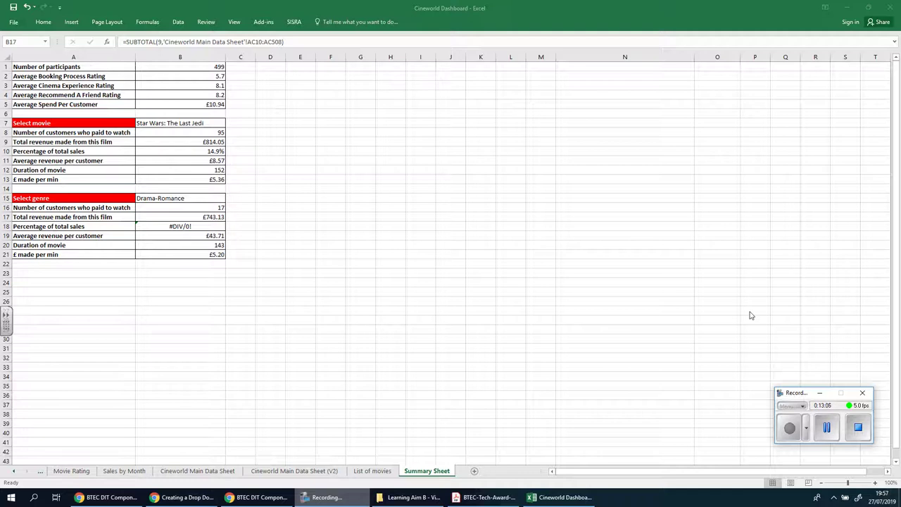
click(819, 395)
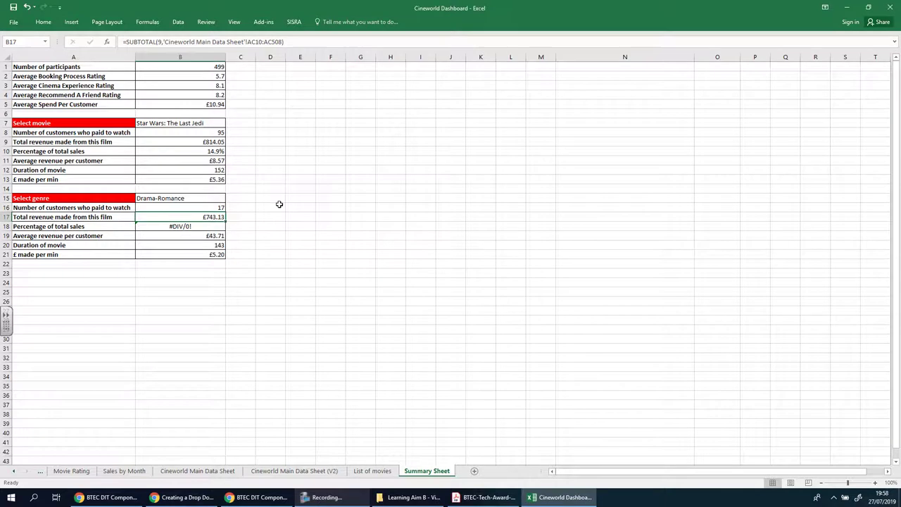
Step: Replace the B16 formula with a SUBTOTAL using function 2 over AC2:AC501 of the Price Paid column on 'Cineworld Main Data Sheet (V2)'
click(208, 207)
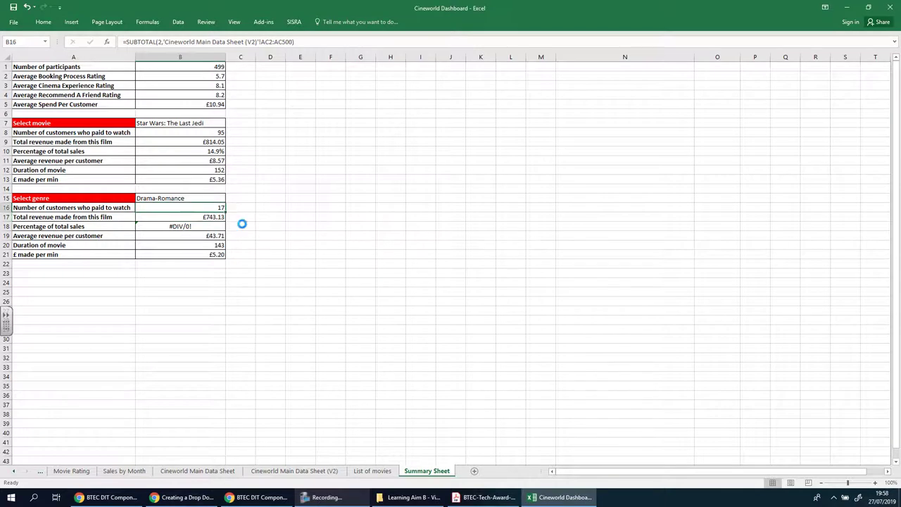
key(Delete)
text(=)
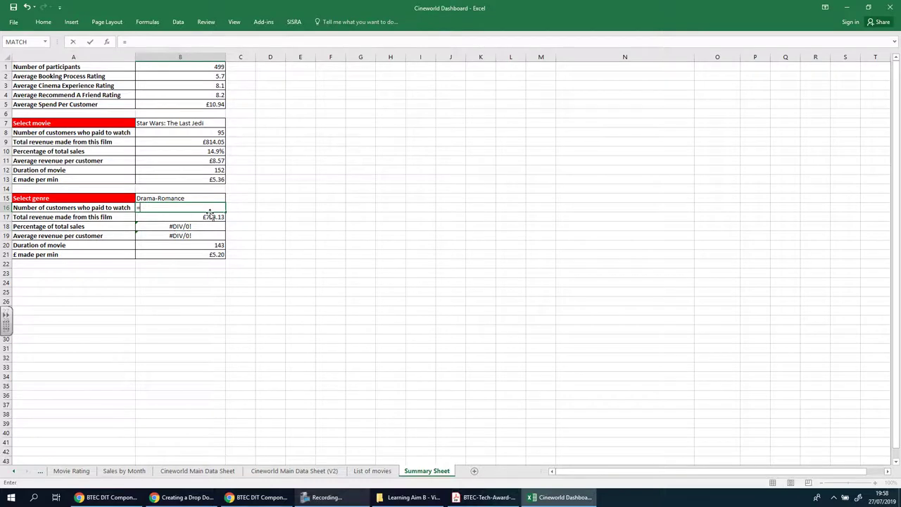
text(subto)
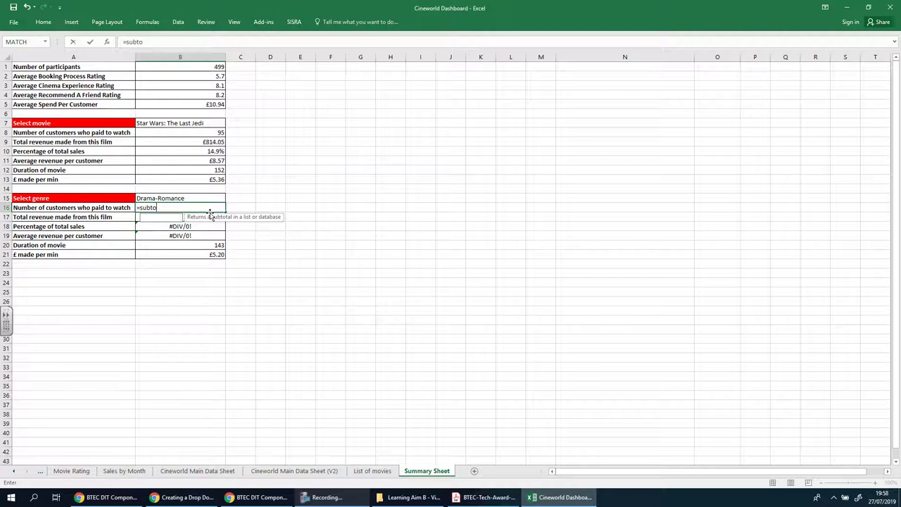
text(tal)
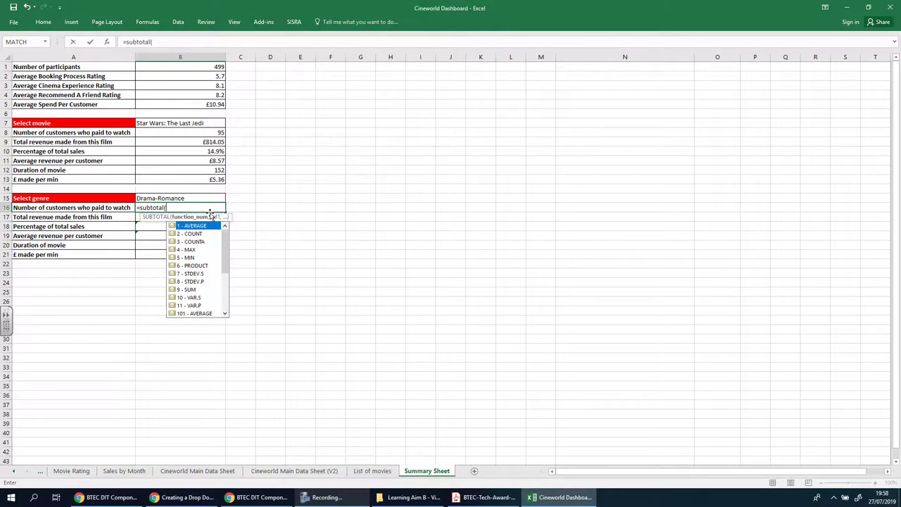
text((2,)
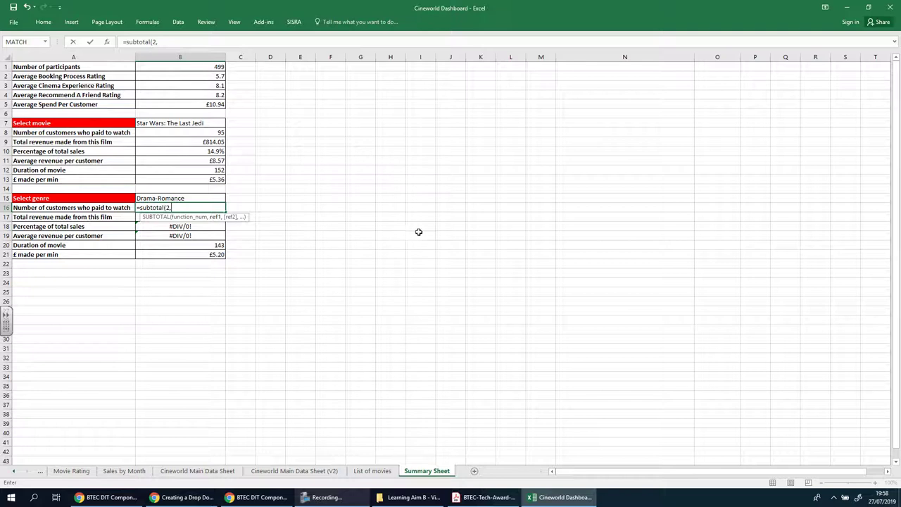
click(324, 471)
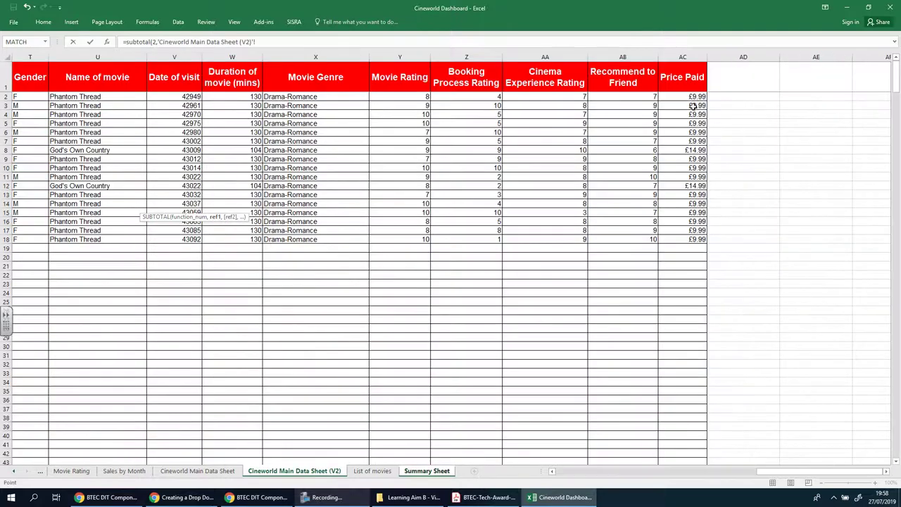
click(692, 97)
drag(691, 97, 687, 433)
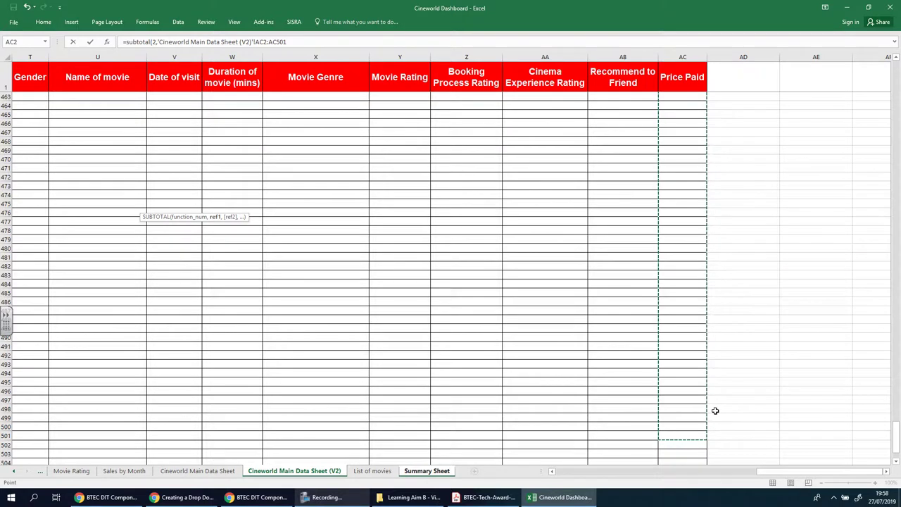
key(Return)
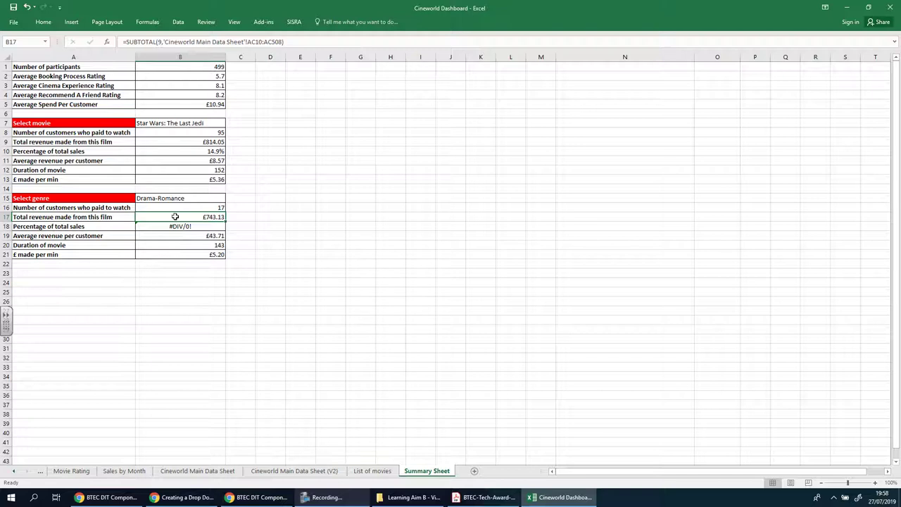
Step: Try Horror-Mystery-Thriller as the genre in B15 and set it back to Drama-Romance
click(203, 198)
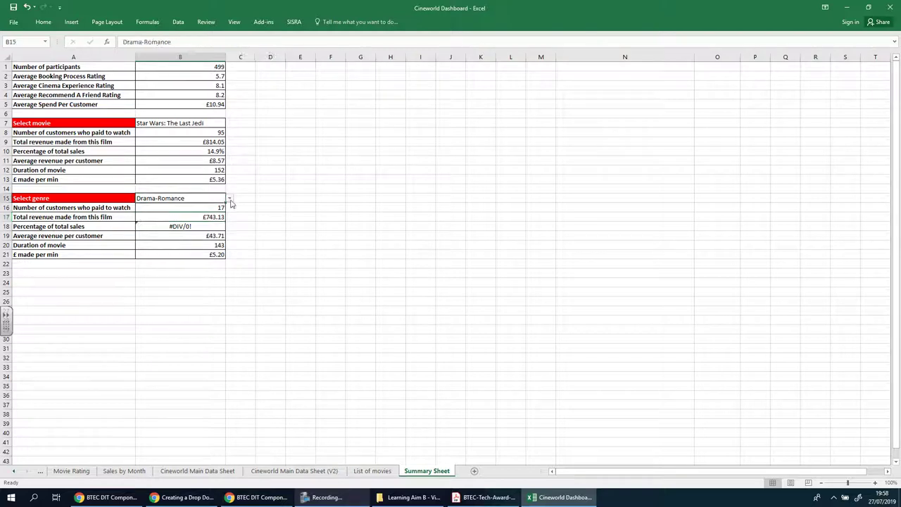
click(230, 200)
key(ctrl+z)
click(228, 199)
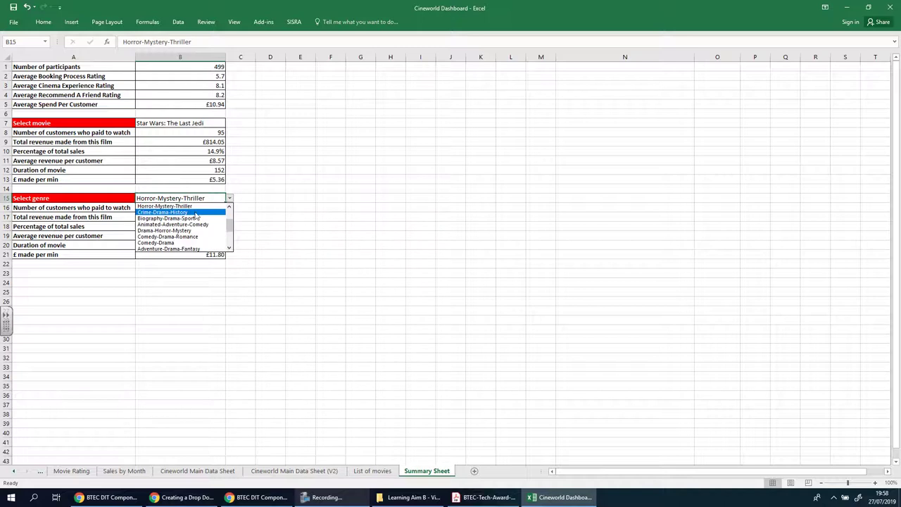
key(Up)
key(Up)
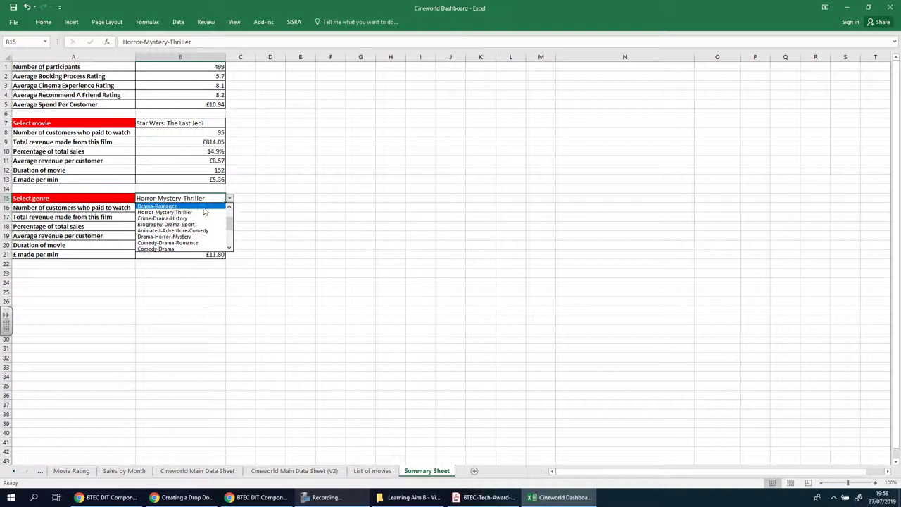
key(Return)
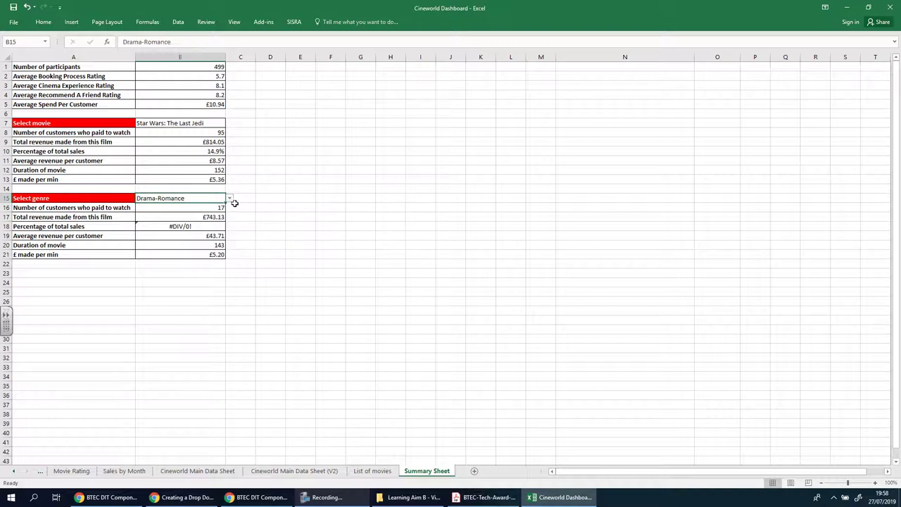
Step: Point the SUBTOTAL formula with function 9 in B17 to AC2:AC500 of the Price Paid column on 'Cineworld Main Data Sheet (V2)'
click(183, 218)
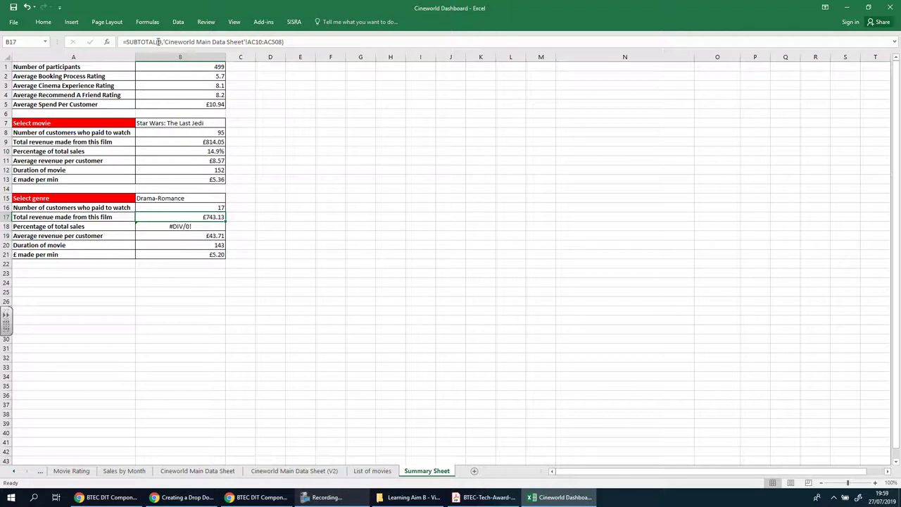
drag(295, 42, 163, 42)
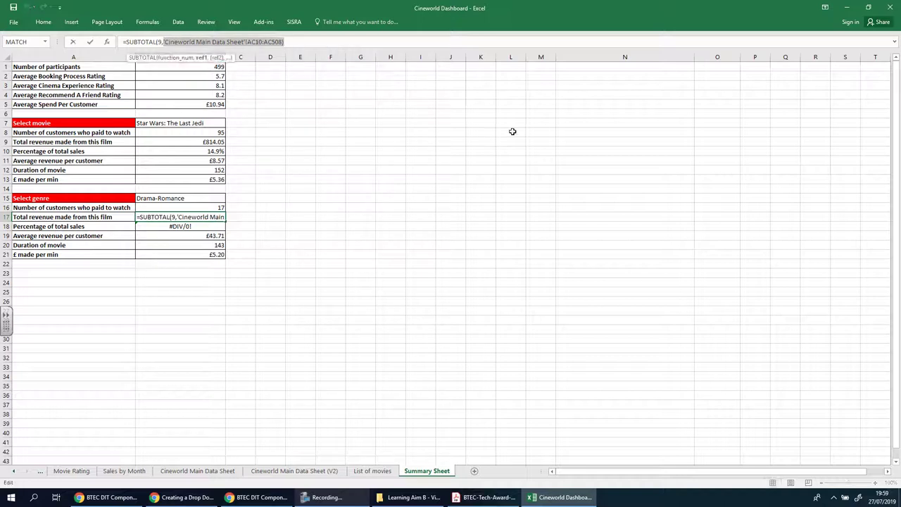
key(BackSpace)
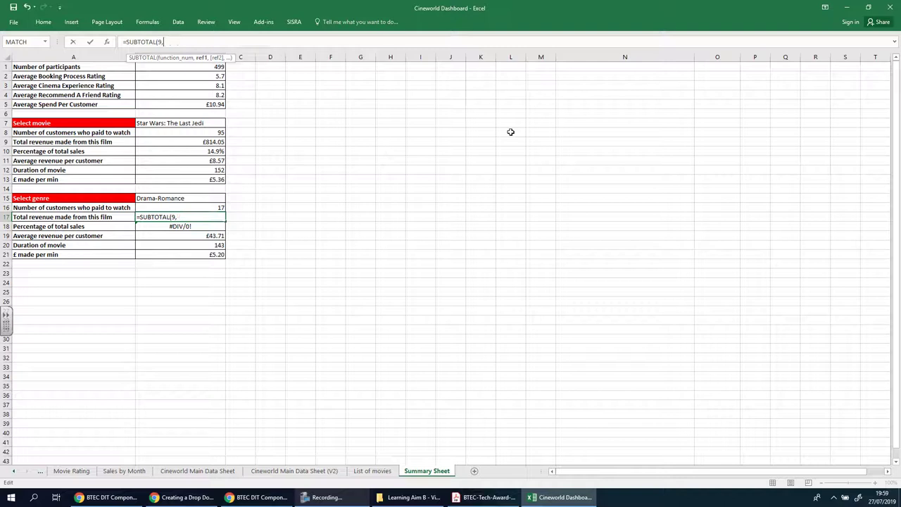
click(294, 471)
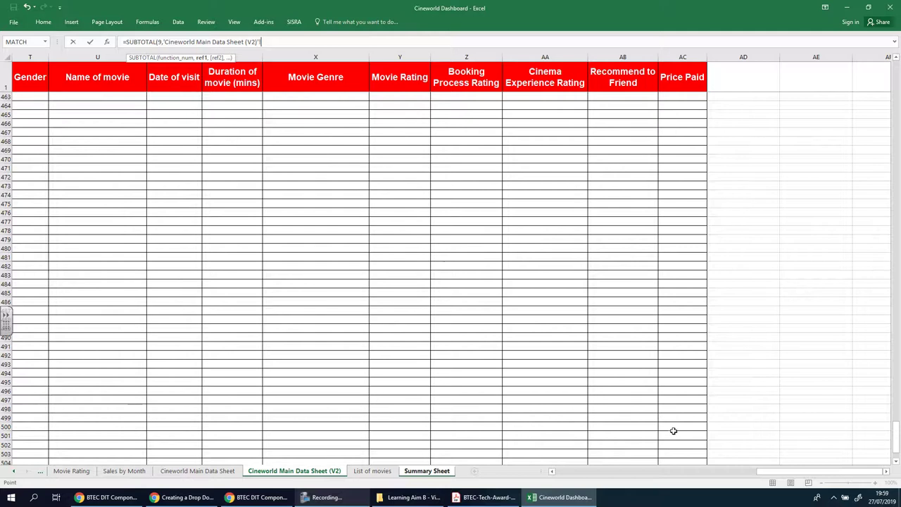
drag(672, 422, 668, 98)
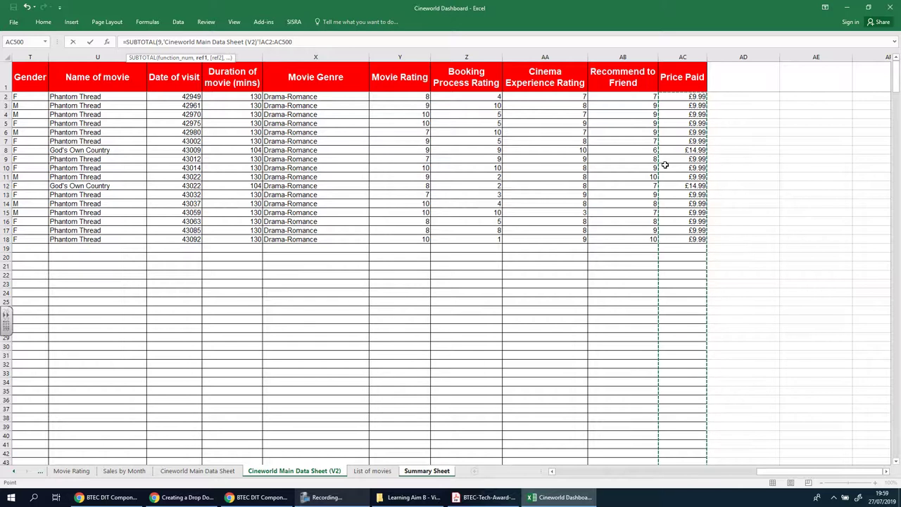
key(Return)
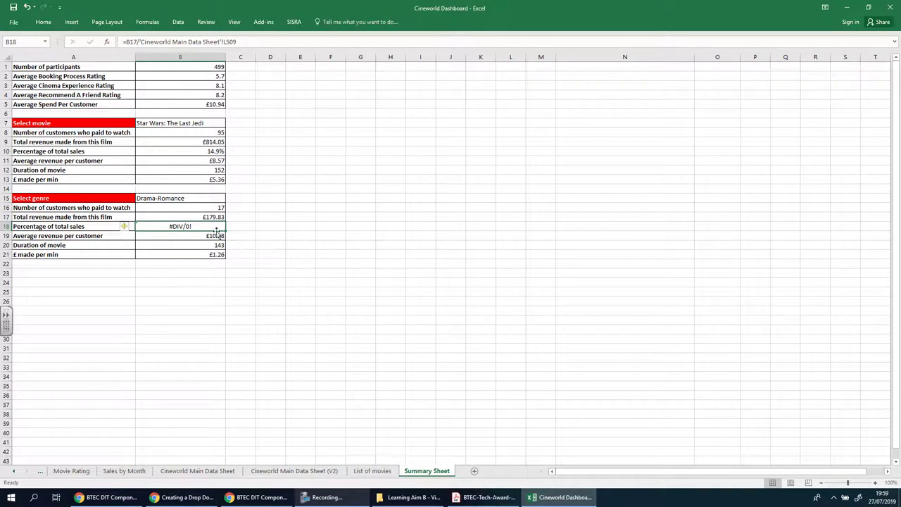
Step: Check the formulas in B16, B17 and B18 against the genre selected in B15
click(220, 209)
click(220, 218)
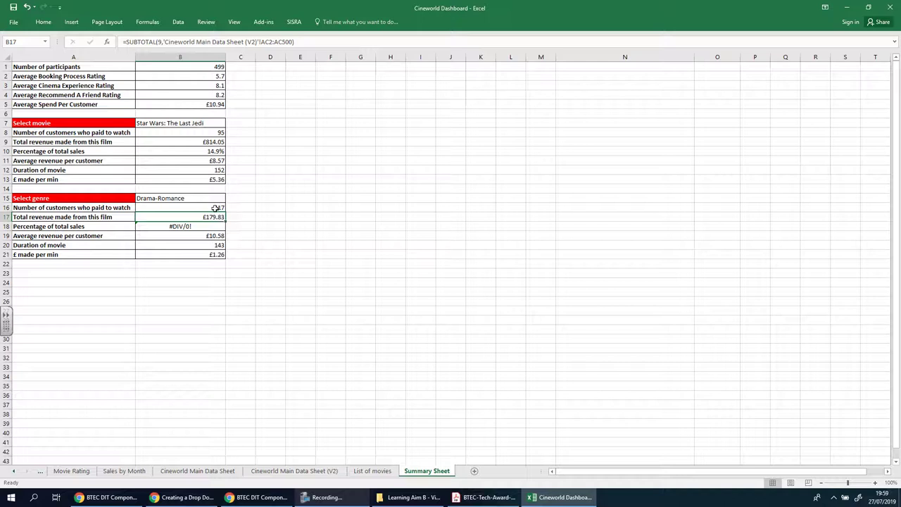
click(215, 208)
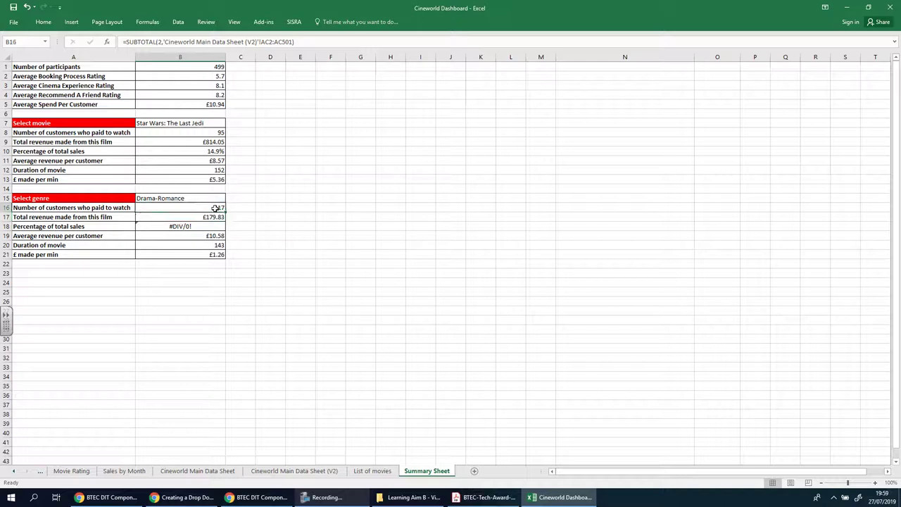
click(208, 199)
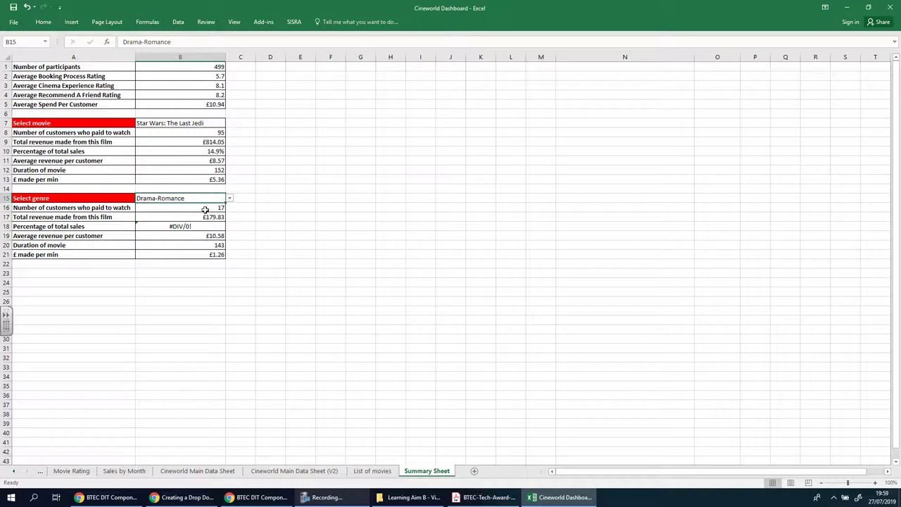
click(214, 217)
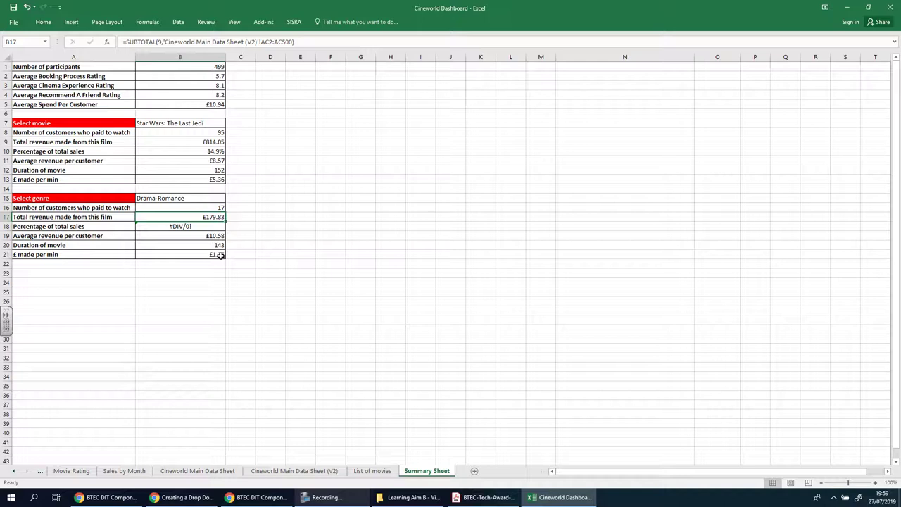
click(191, 199)
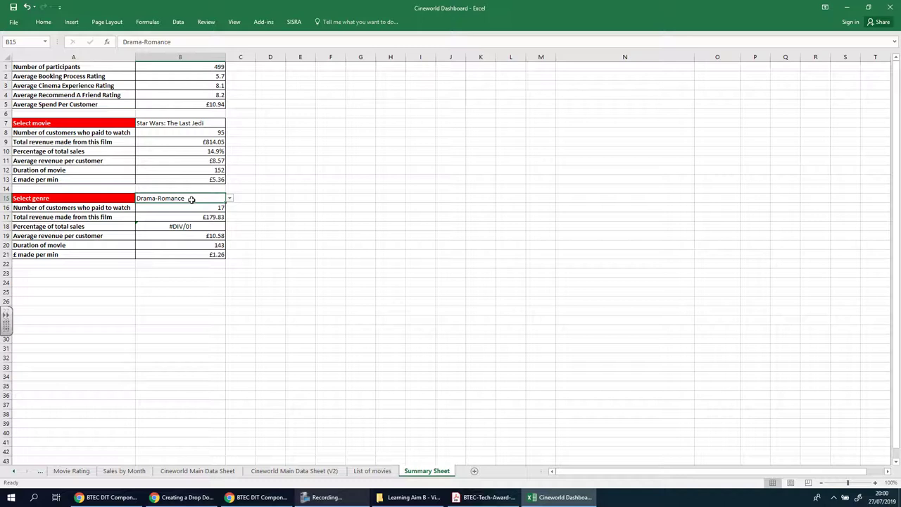
click(200, 227)
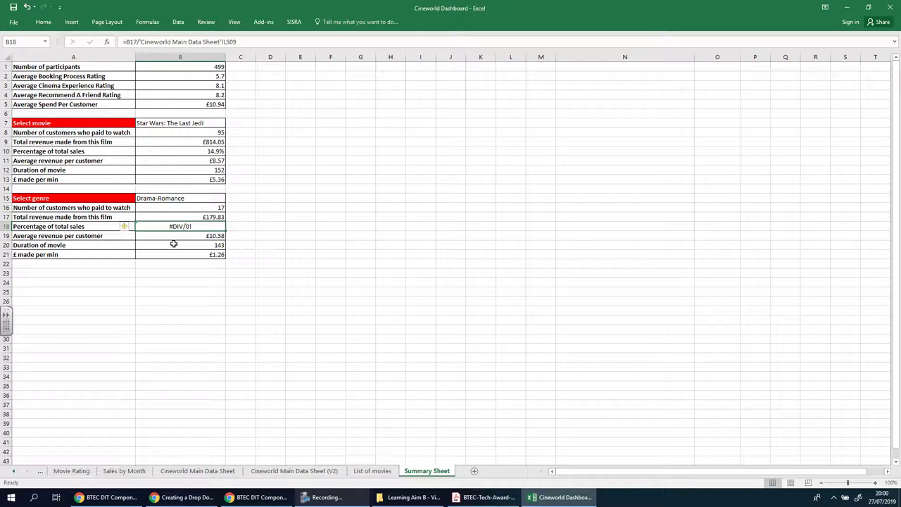
Step: Look at the section headings of the Learning Aim B mock document in Google Docs, and return to Excel to inspect the formula in B11
click(240, 497)
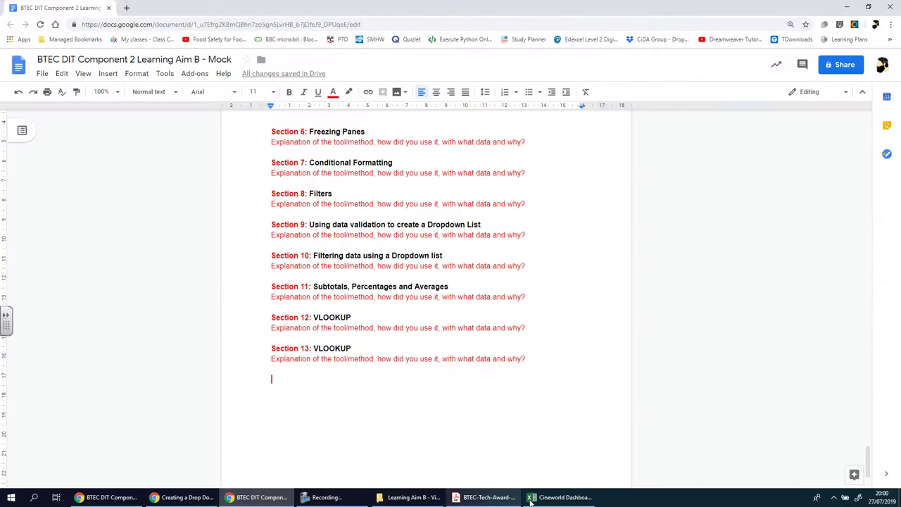
click(561, 497)
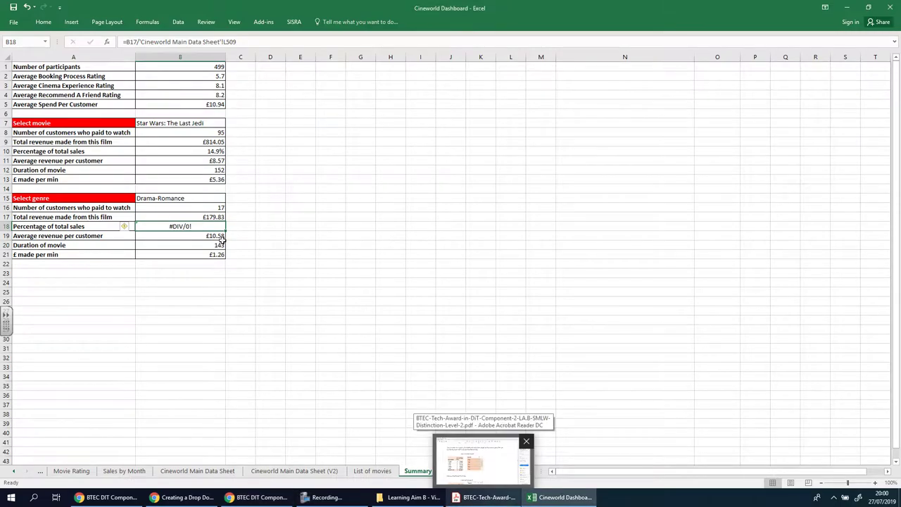
click(214, 161)
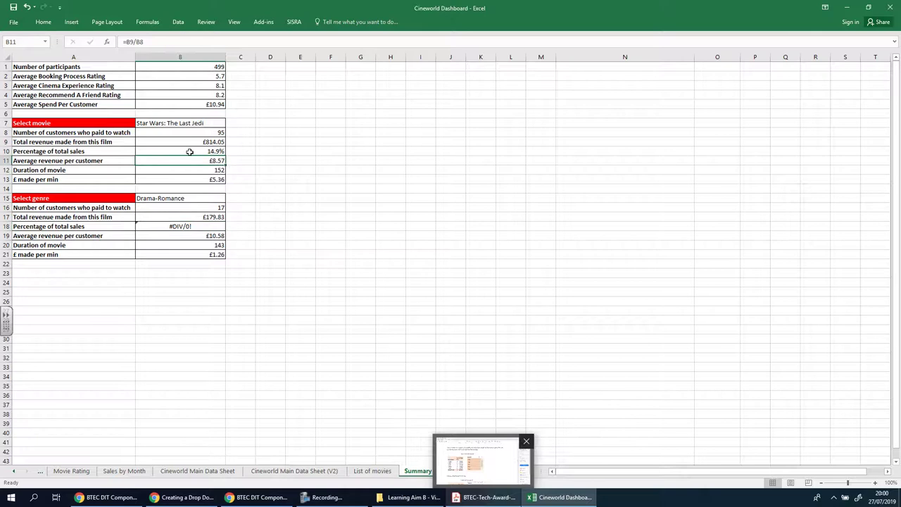
Step: Try the formula =B17/B16 for the genre's percentage of total sales in B18
click(211, 141)
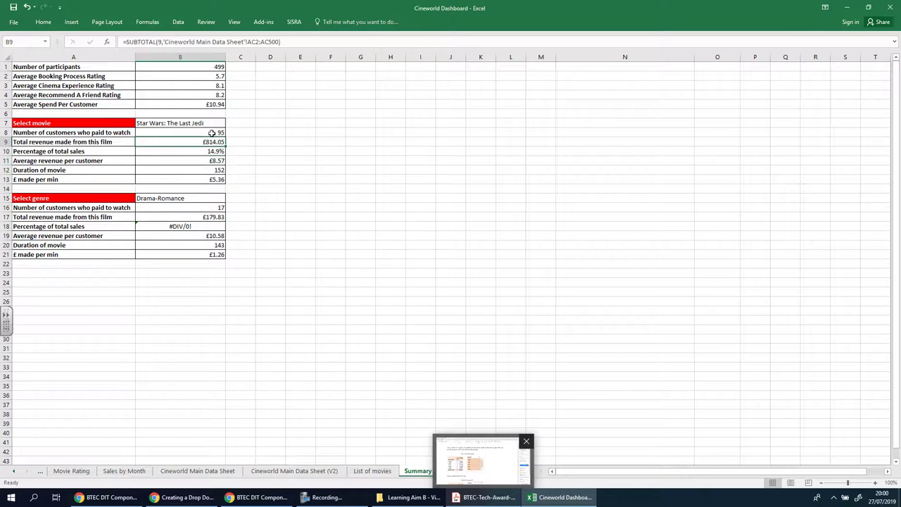
click(210, 228)
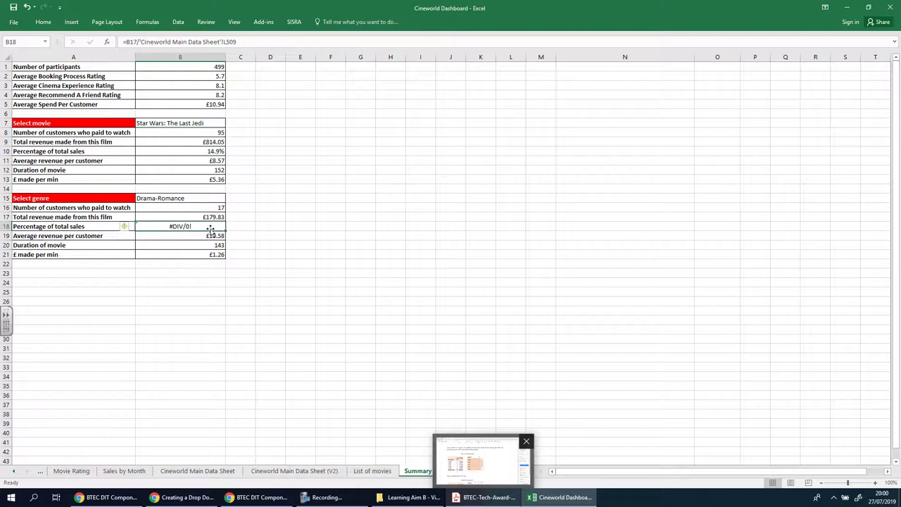
text(=)
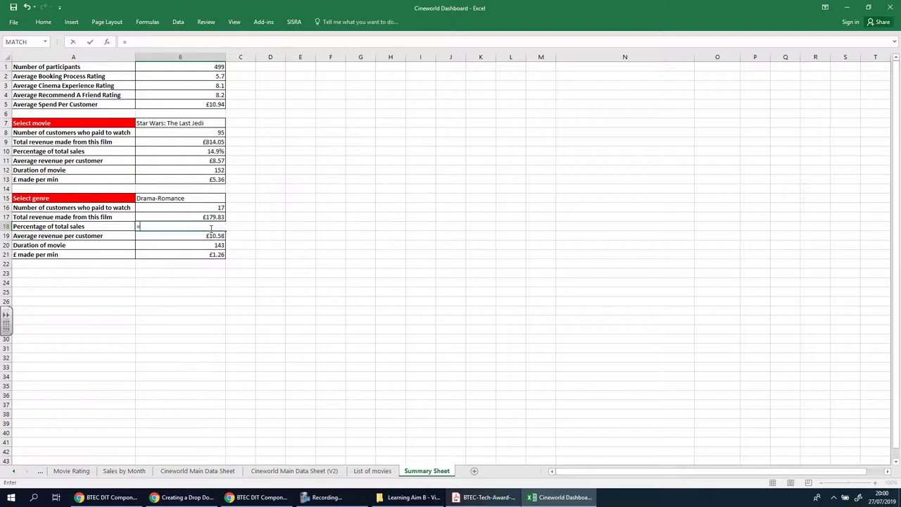
click(214, 216)
text(/)
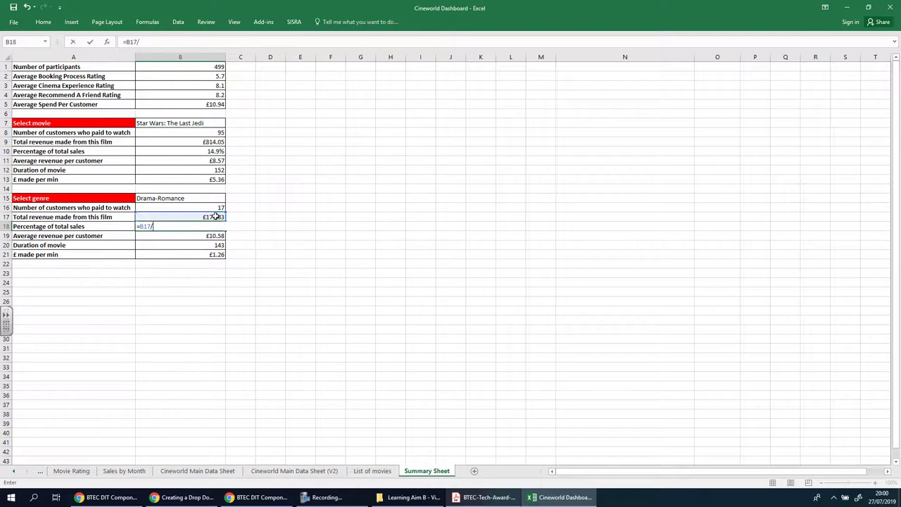
click(186, 206)
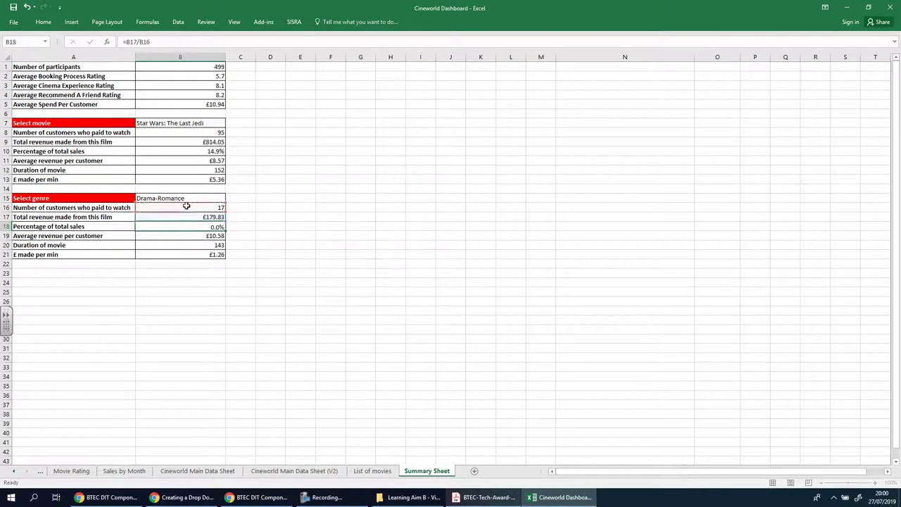
key(Return)
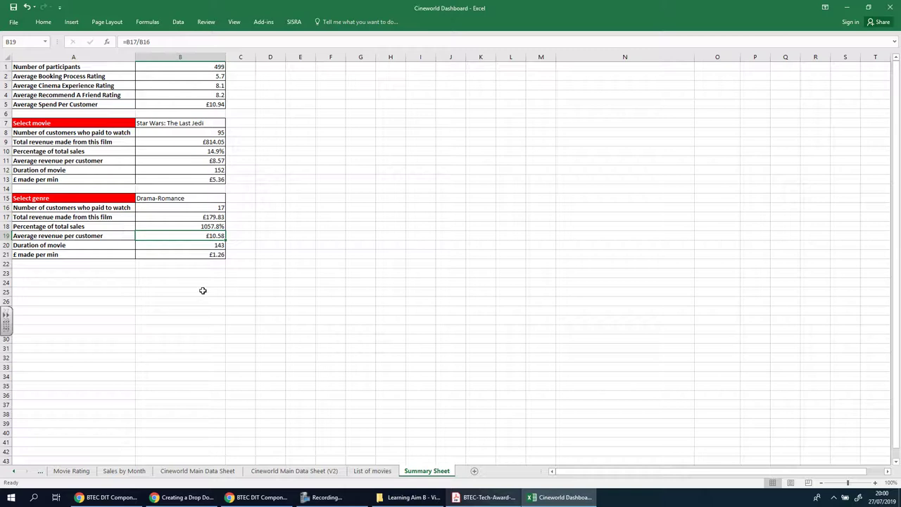
Step: Clear the percentage of total sales formula from B18
click(217, 227)
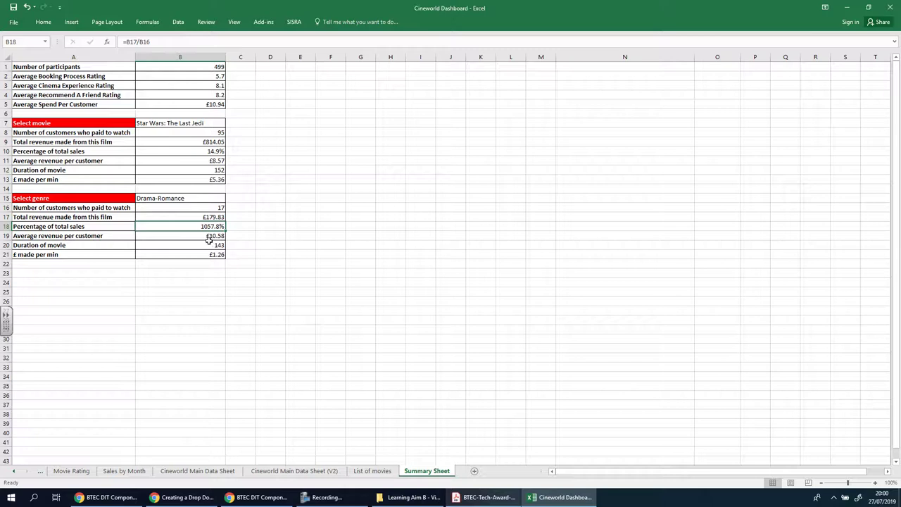
key(F2)
key(BackSpace)
key(BackSpace)
key(BackSpace)
key(BackSpace)
key(BackSpace)
key(BackSpace)
key(BackSpace)
key(BackSpace)
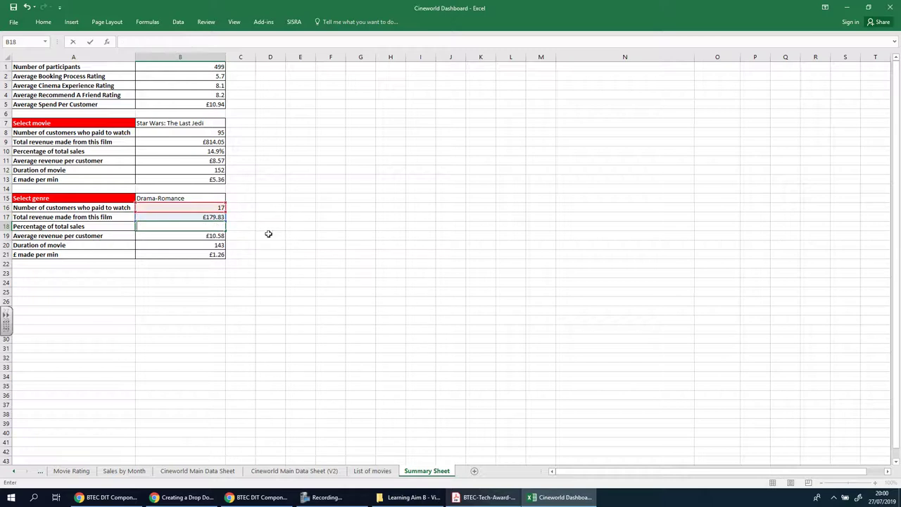
key(Return)
click(219, 228)
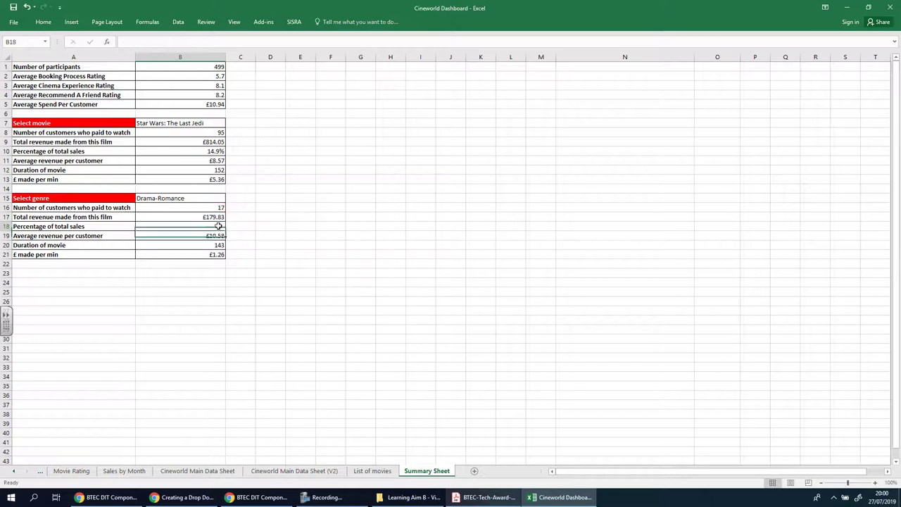
drag(219, 226, 218, 228)
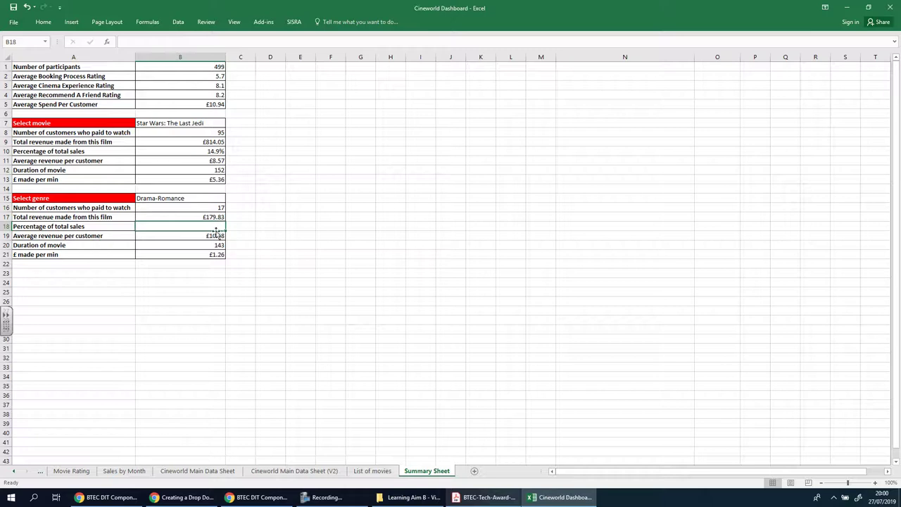
click(215, 217)
click(211, 227)
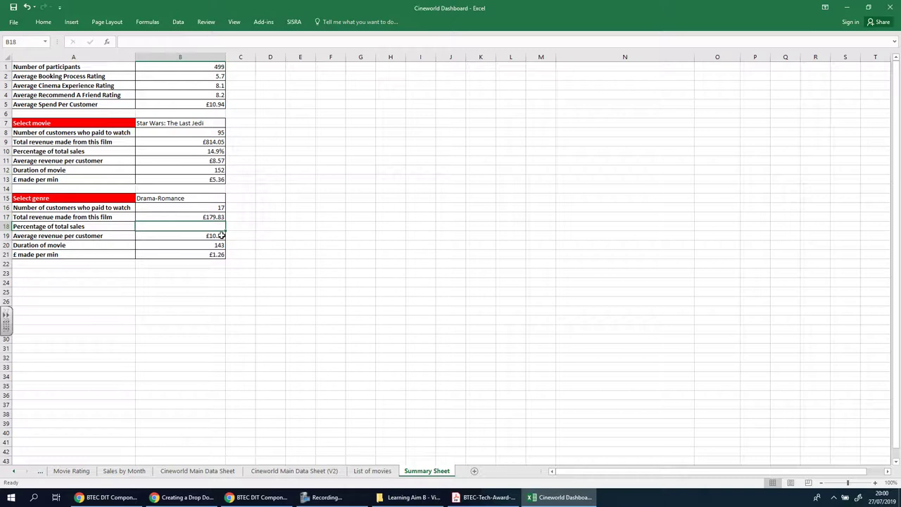
text(=)
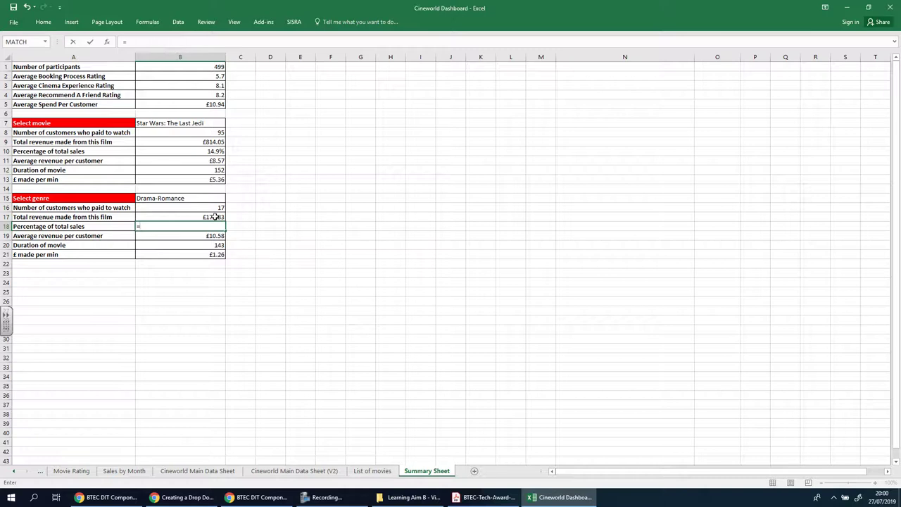
click(215, 217)
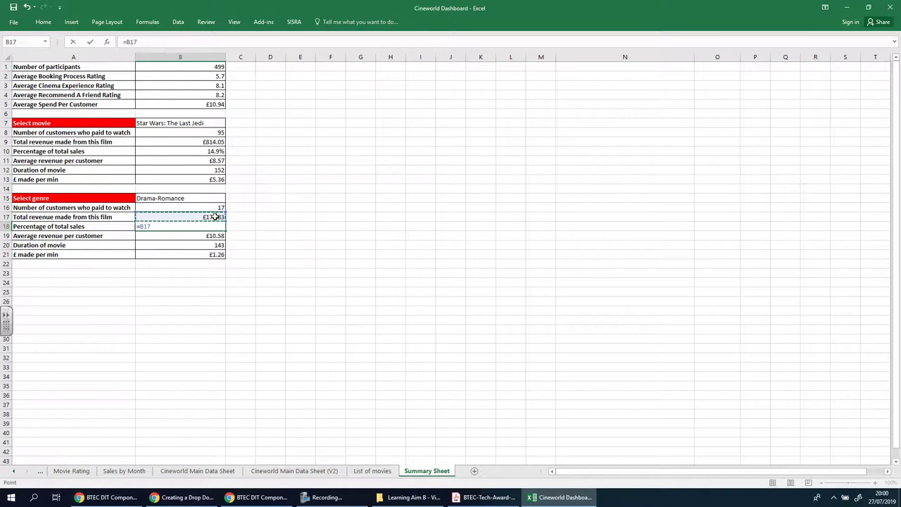
key(BackSpace)
key(BackSpace)
key(Escape)
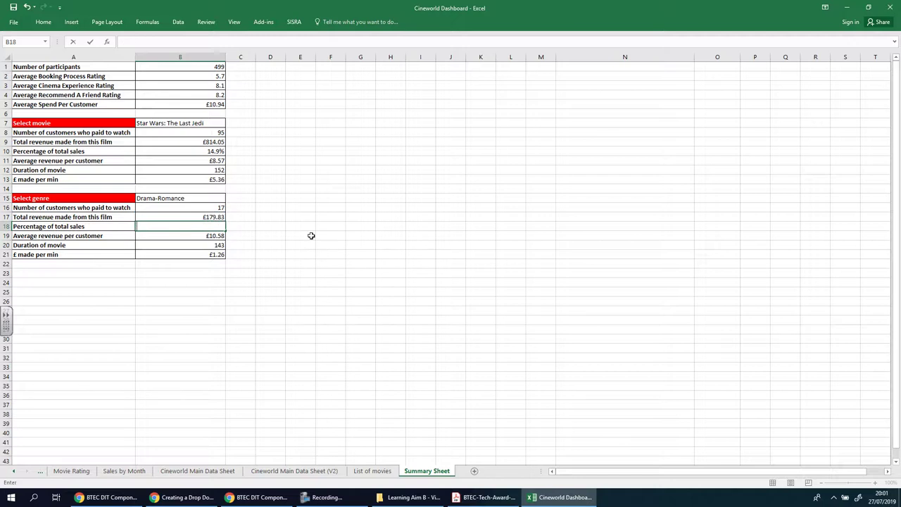
key(Escape)
Step: Following the pattern of B10, enter a formula in B18 dividing B17 by the Price Paid total in L501 of 'Cineworld Main Data Sheet (V2)'
click(330, 235)
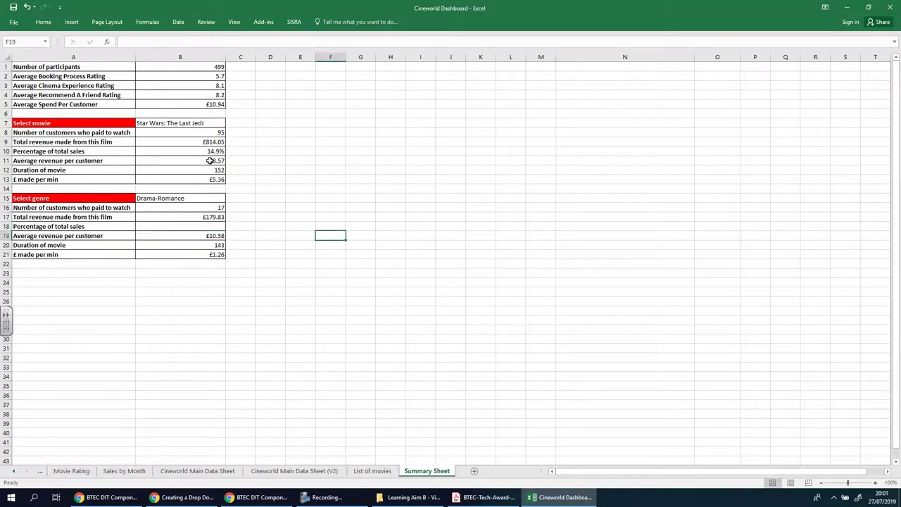
click(209, 160)
click(212, 151)
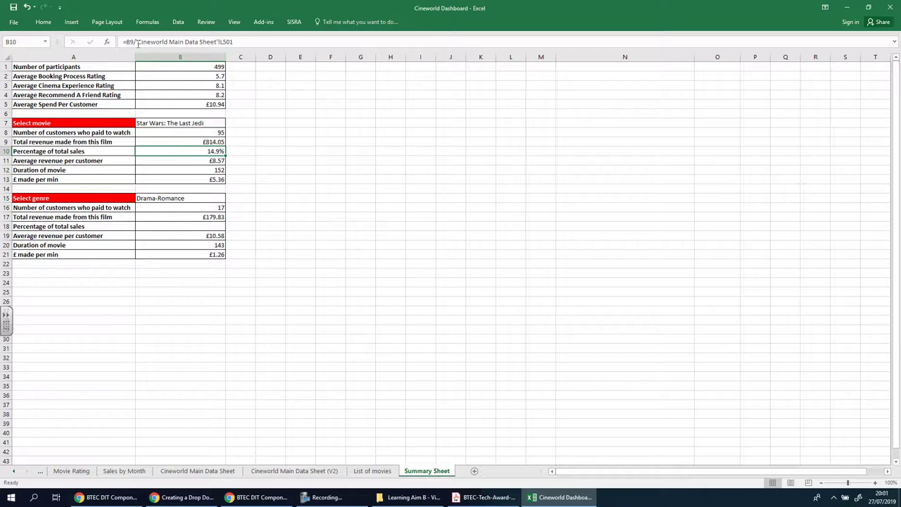
click(217, 226)
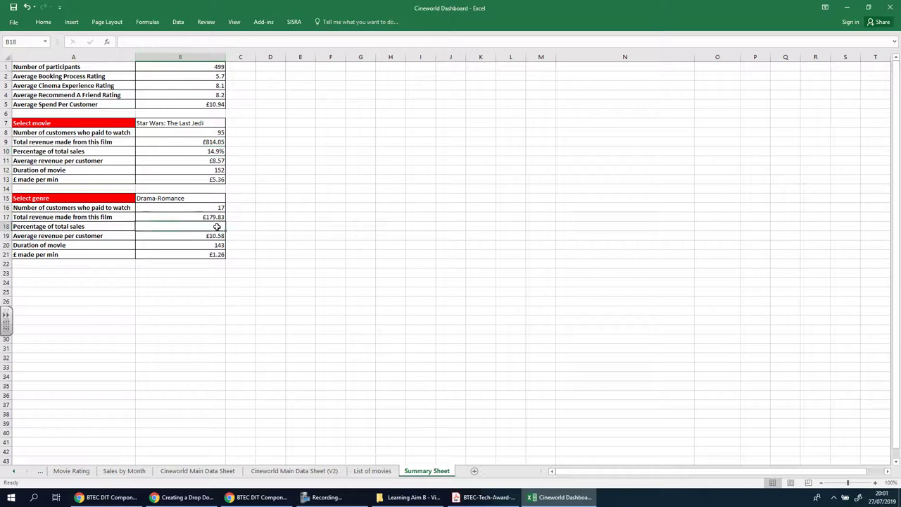
text(=)
click(218, 217)
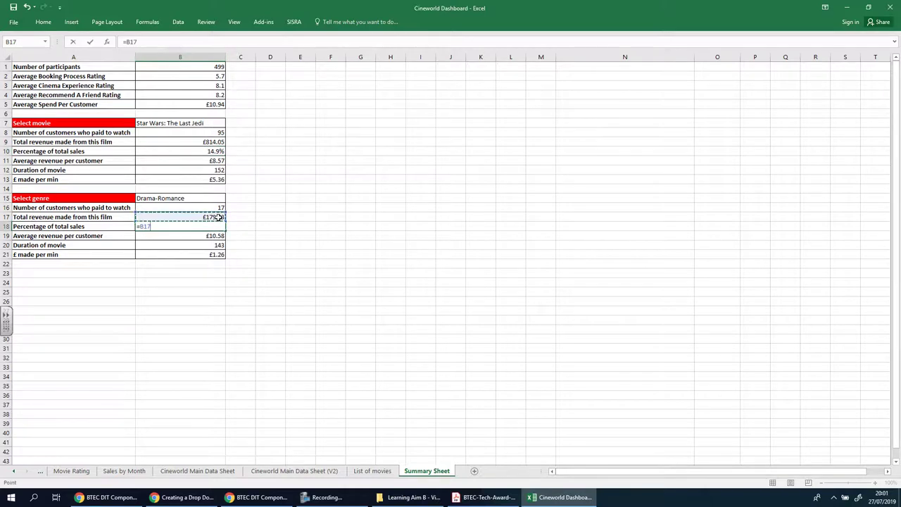
text(/)
key(ctrl+Page_Up)
key(ctrl+Page_Up)
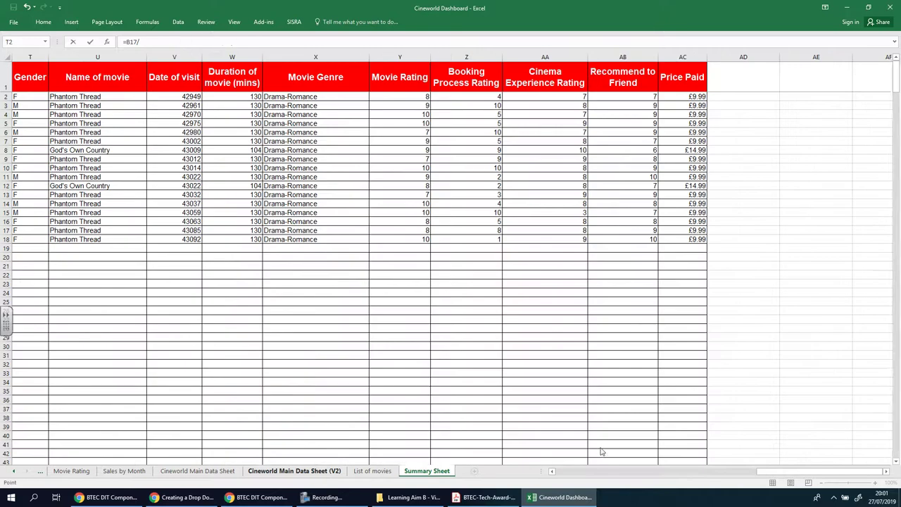
drag(760, 473, 553, 473)
scroll(753, 343, down, 20)
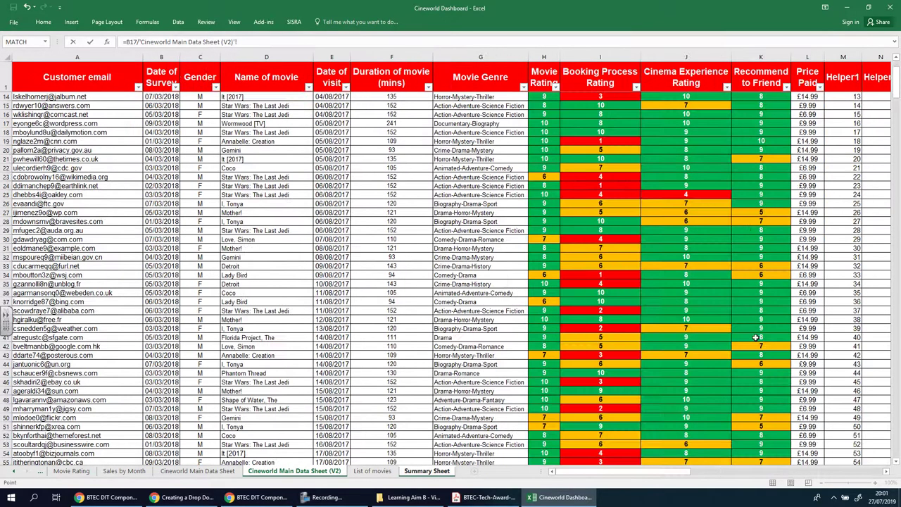
scroll(753, 343, down, 20)
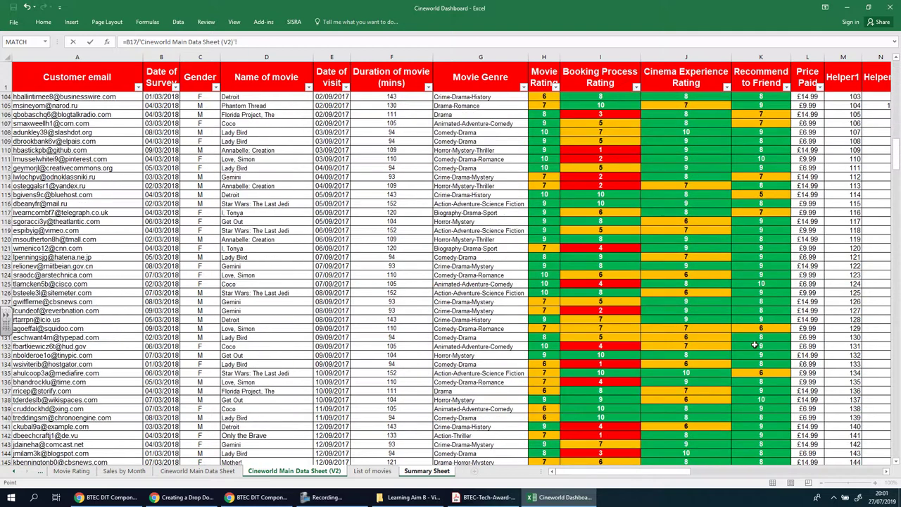
scroll(753, 350, down, 20)
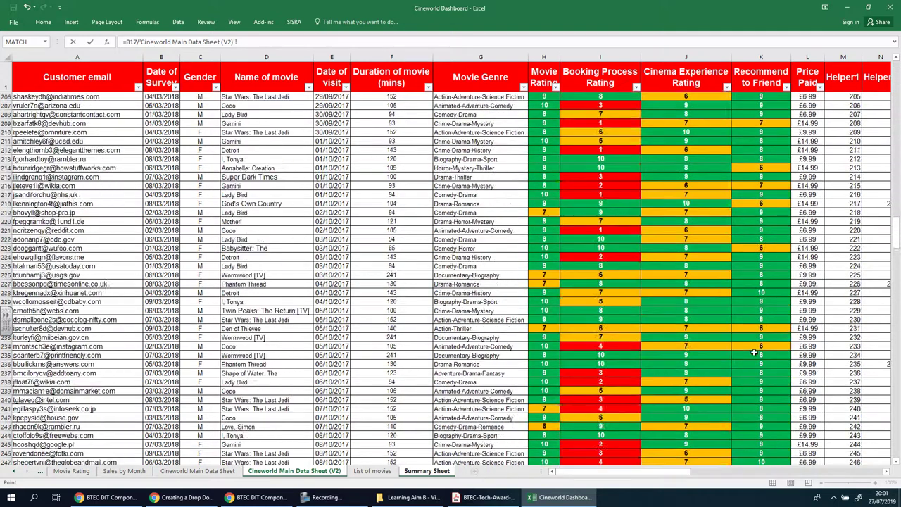
scroll(755, 355, down, 20)
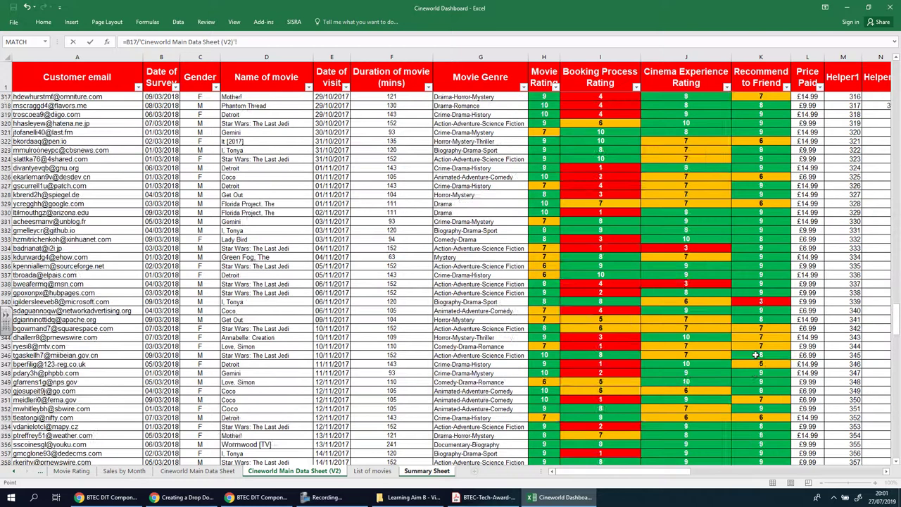
scroll(755, 354, down, 20)
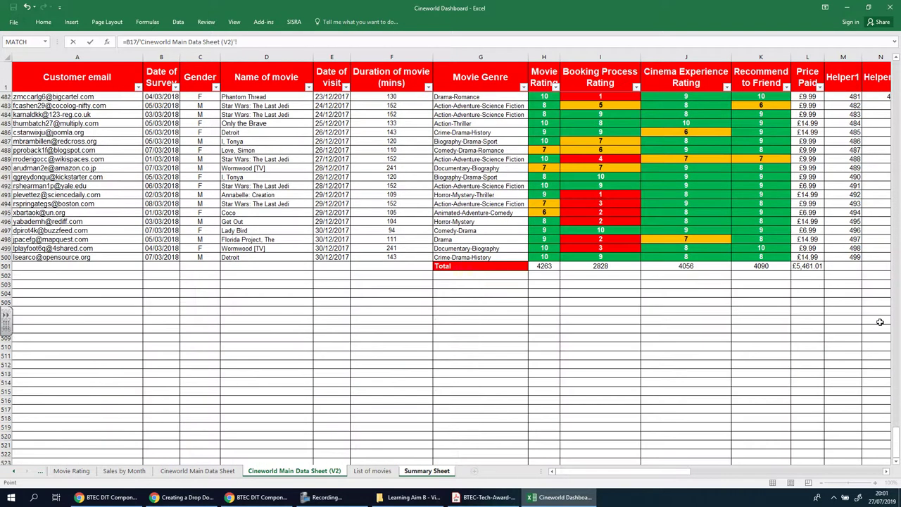
click(814, 267)
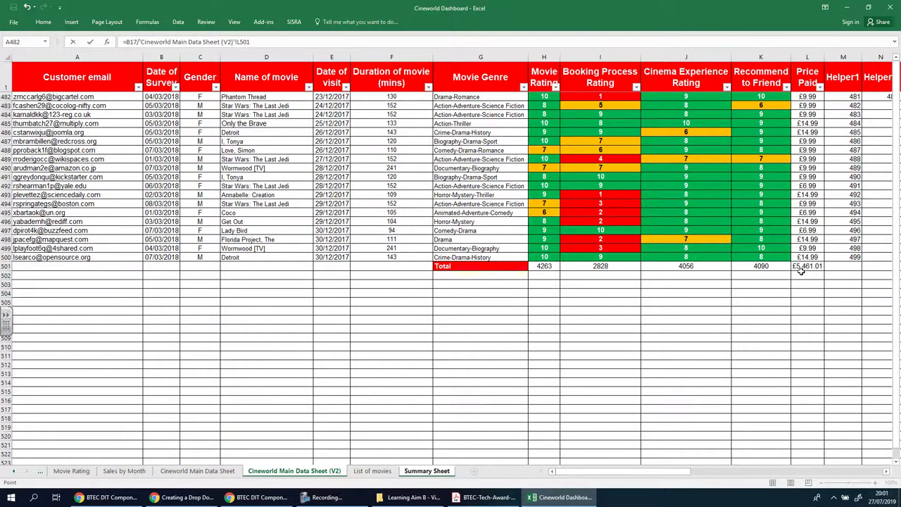
key(Return)
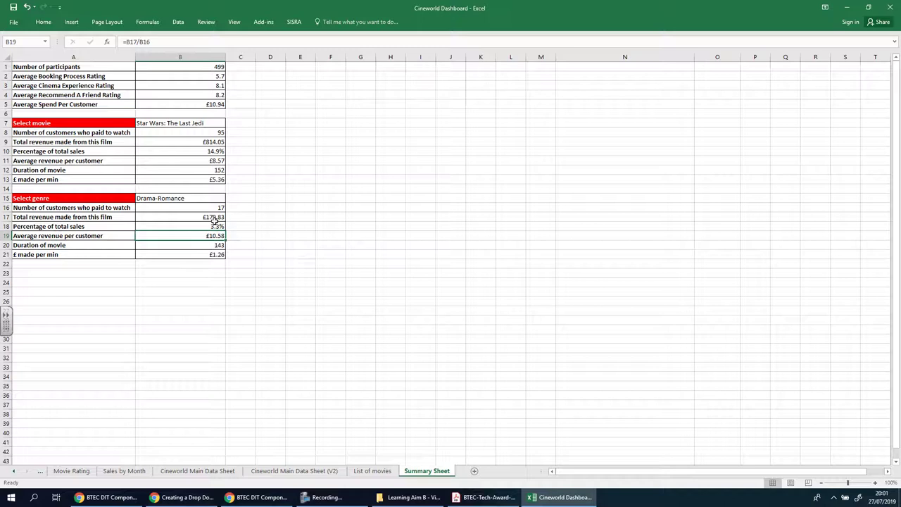
Step: Re-enter the genre's average revenue per customer in B19 as =B17/B16
text(=)
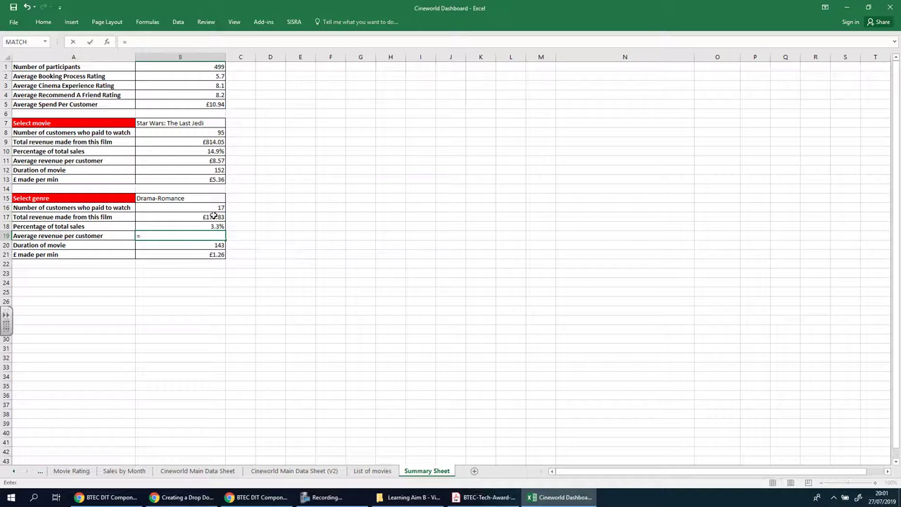
click(213, 216)
text(/)
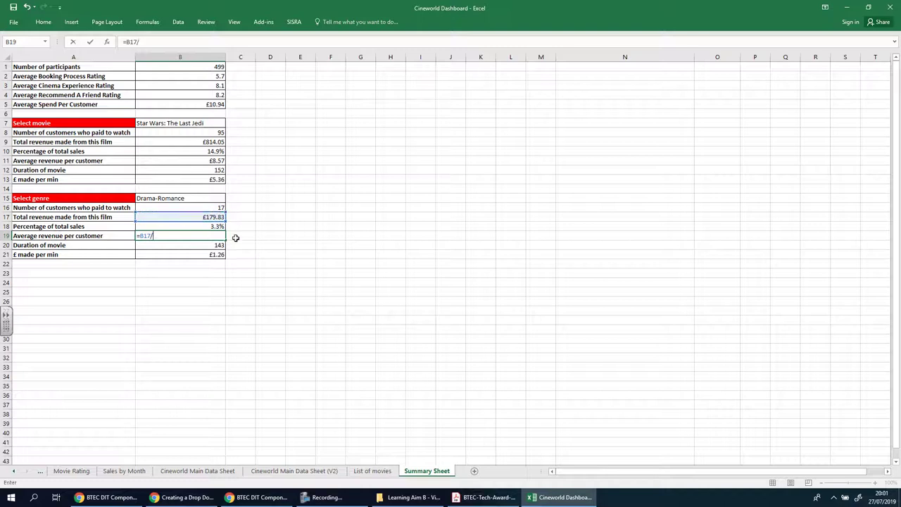
click(217, 206)
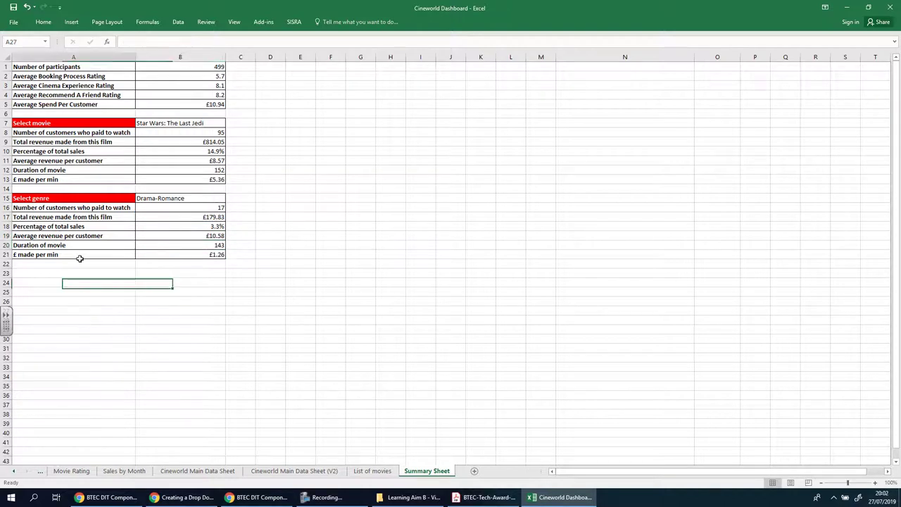
Step: Delete rows 20 and 21, Duration of movie and £ made per min, from the genre block
drag(79, 247, 216, 274)
drag(5, 244, 5, 254)
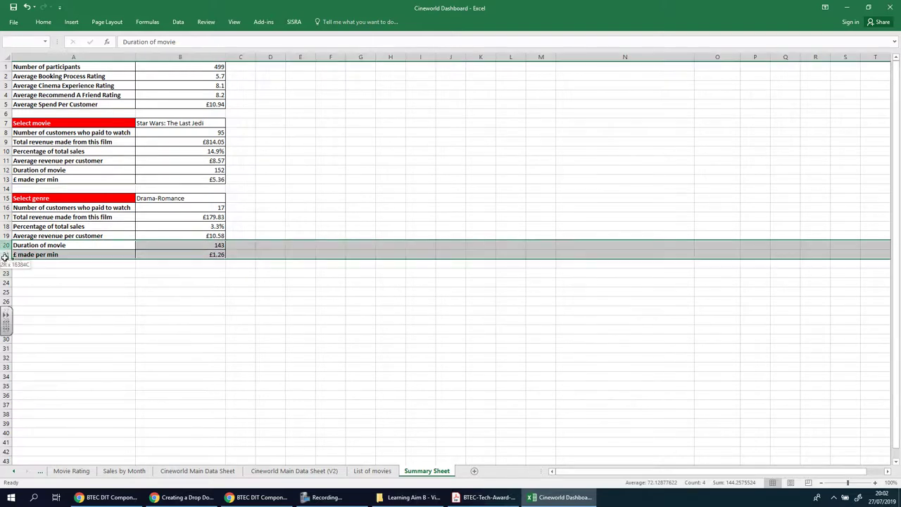
right_click(7, 252)
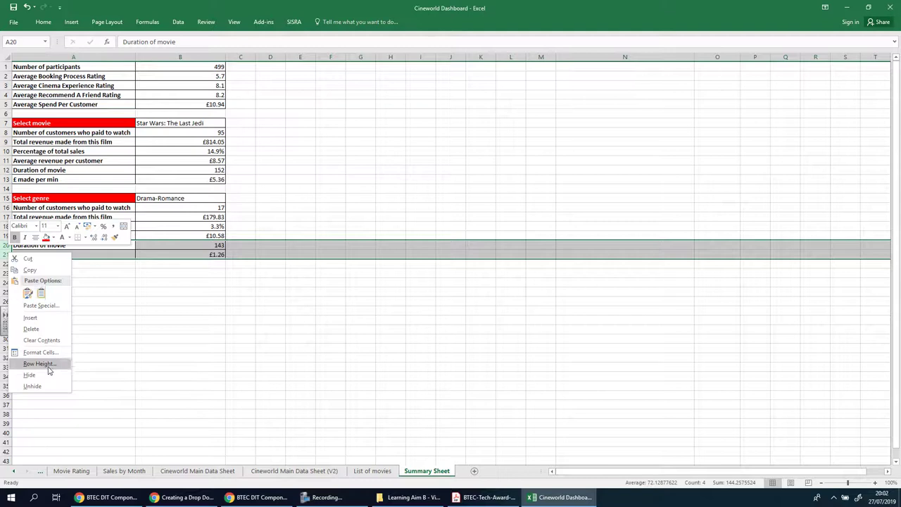
click(48, 330)
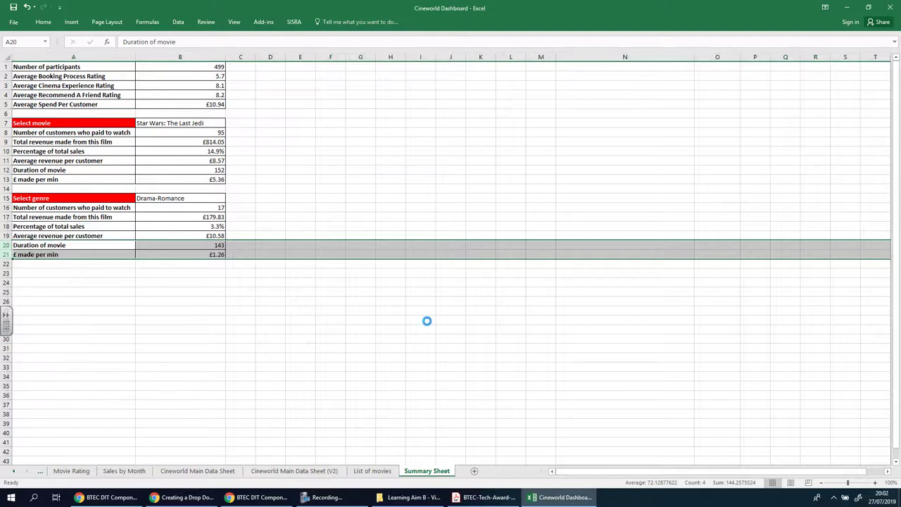
click(239, 310)
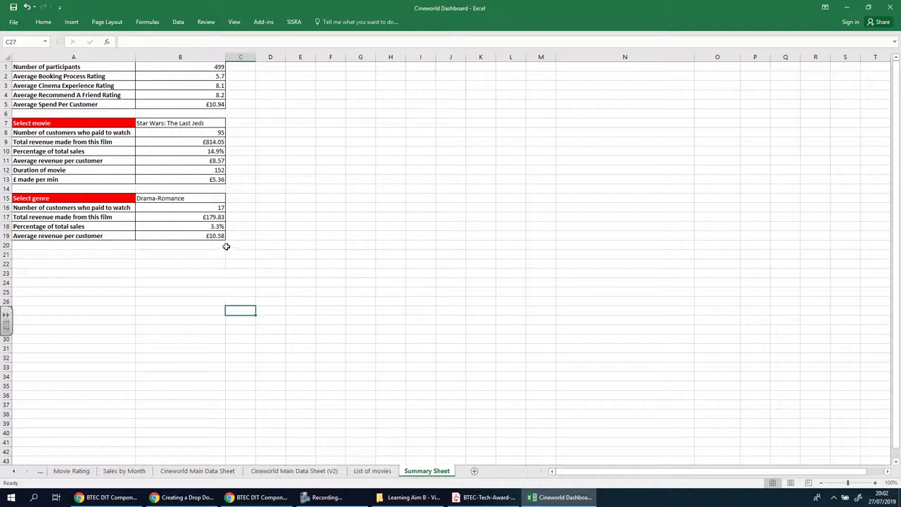
Step: Choose Phantom Thread as the selected movie in B7
click(214, 123)
click(229, 123)
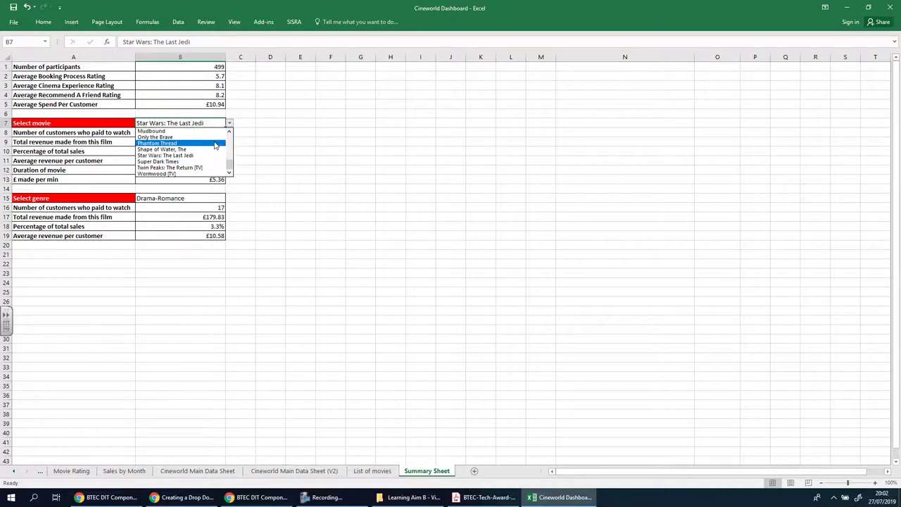
click(215, 143)
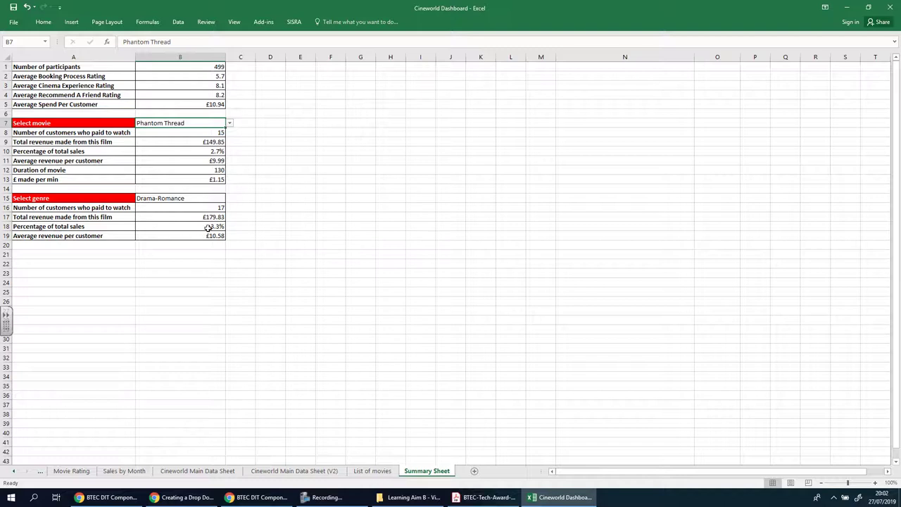
Step: Choose Comedy-Drama-Romance as the selected genre in B15
click(213, 200)
click(230, 198)
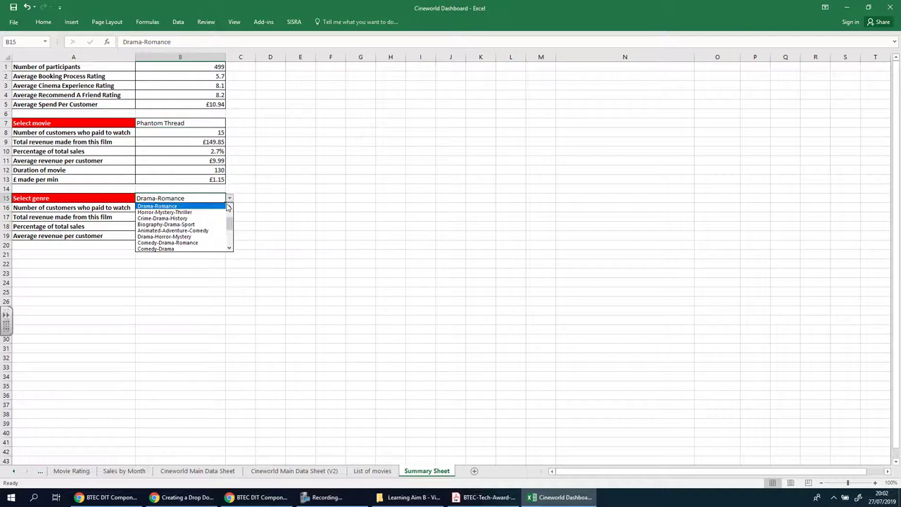
click(200, 243)
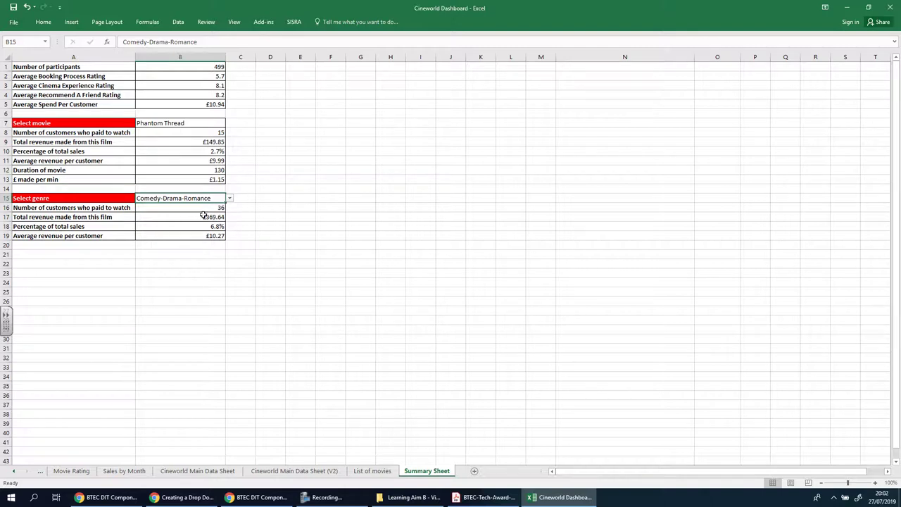
Step: Choose Super Dark Times as the selected movie in B7
click(203, 123)
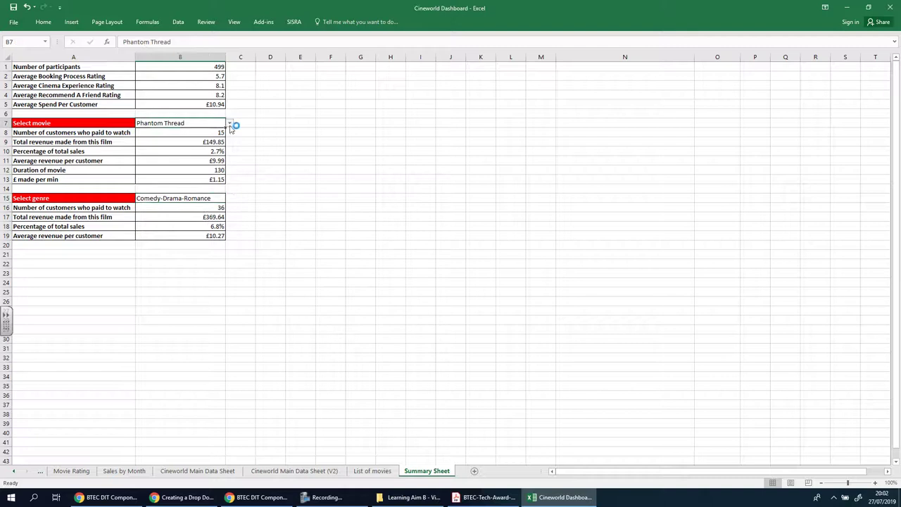
click(229, 123)
click(211, 161)
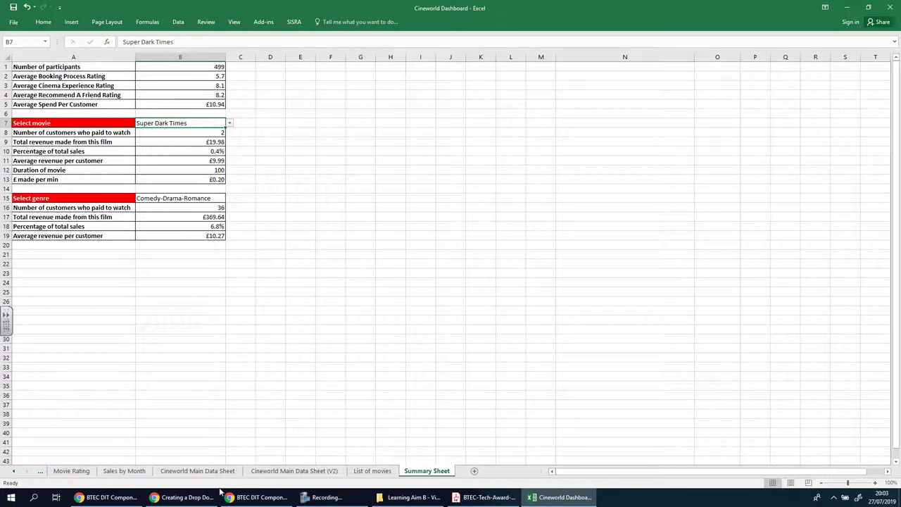
Step: Check the genre block's customer count, revenue, sales percentage and average revenue cells, B16 to B19
click(261, 497)
key(alt+Tab)
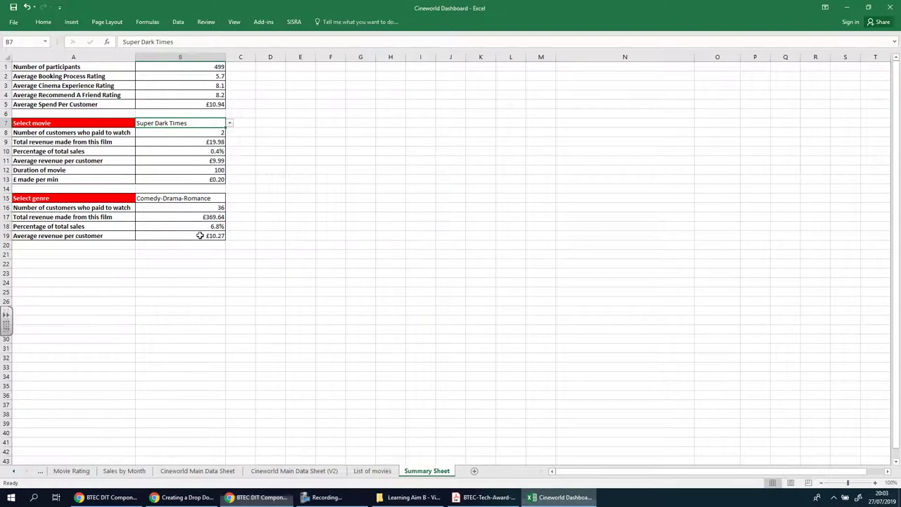
click(201, 210)
click(202, 217)
click(206, 227)
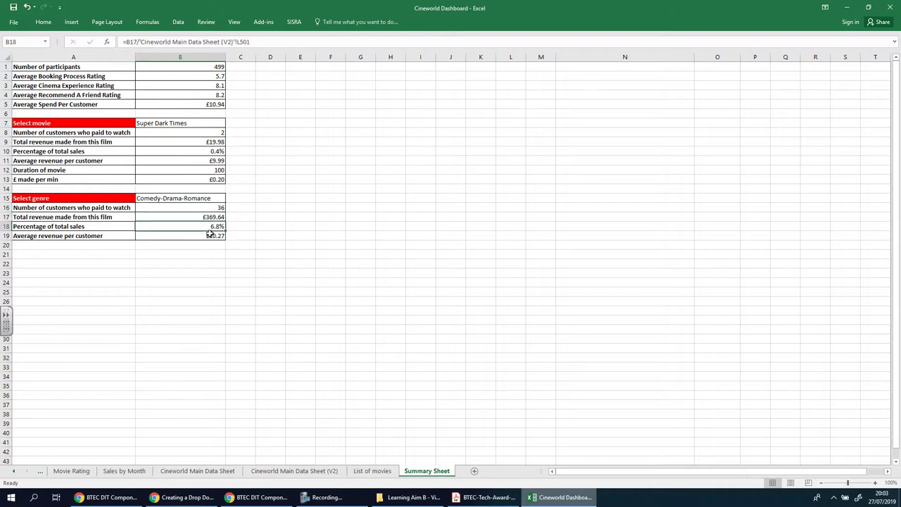
click(210, 235)
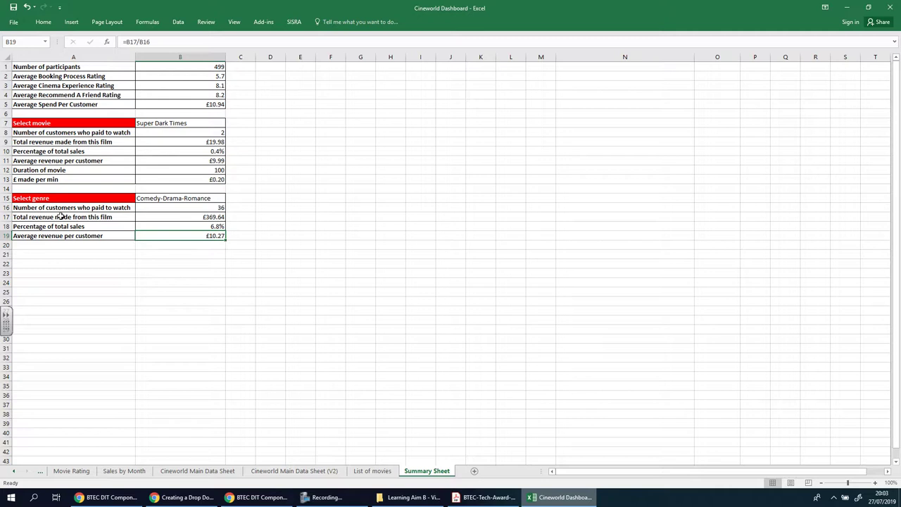
Step: Extend the label in A16 to read "Number of customers who paid to watch this genre"
click(123, 207)
double_click(139, 207)
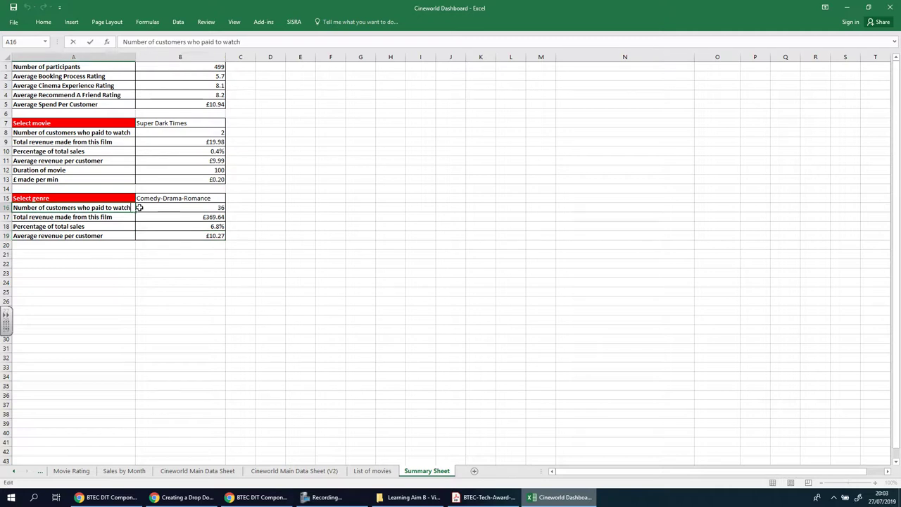
text(this genre)
key(Return)
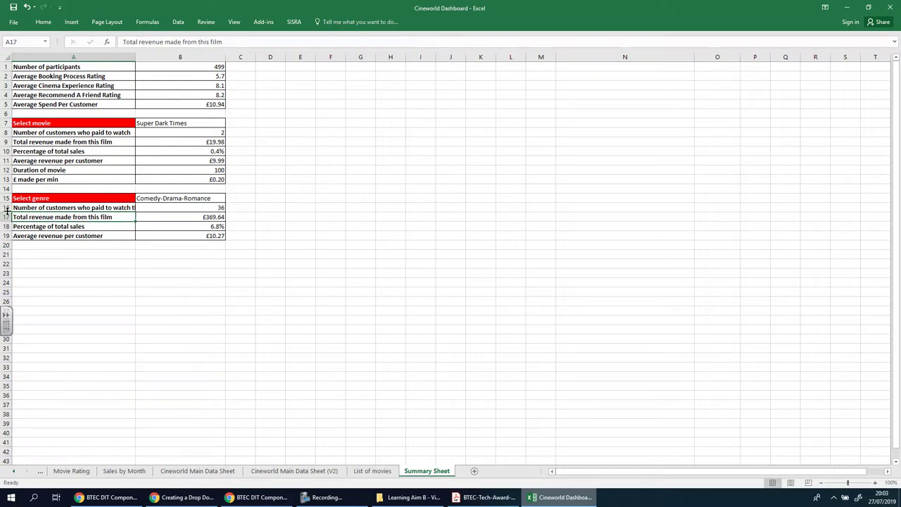
Step: Make row 16 about two lines tall and wrap the text of the label in A16
drag(7, 212, 7, 220)
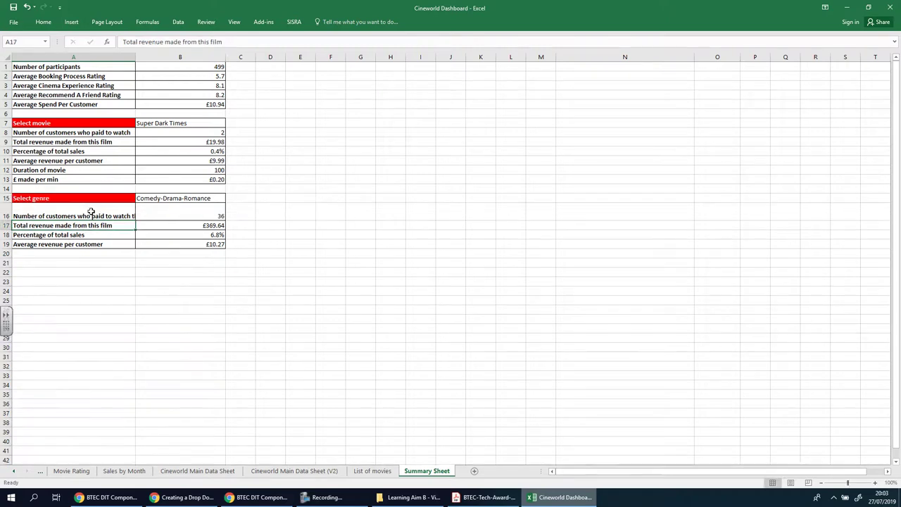
click(91, 212)
click(43, 22)
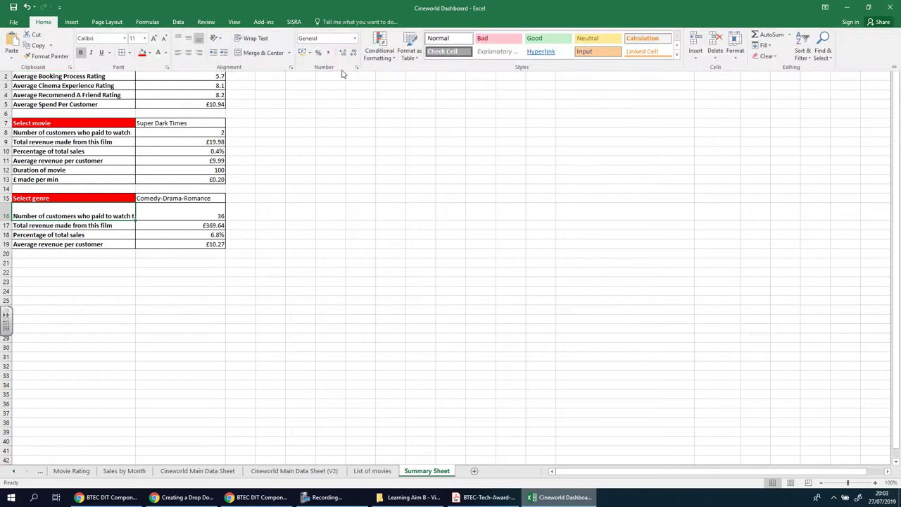
click(255, 38)
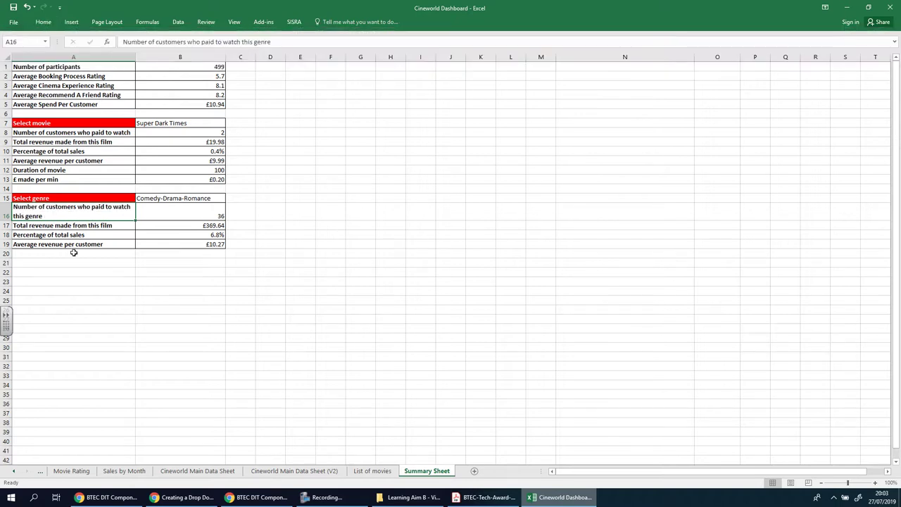
Step: Change the label in A17 to "Total revenue made from this genre", leaving the labels in A18 and A19 as they are
click(55, 226)
double_click(107, 227)
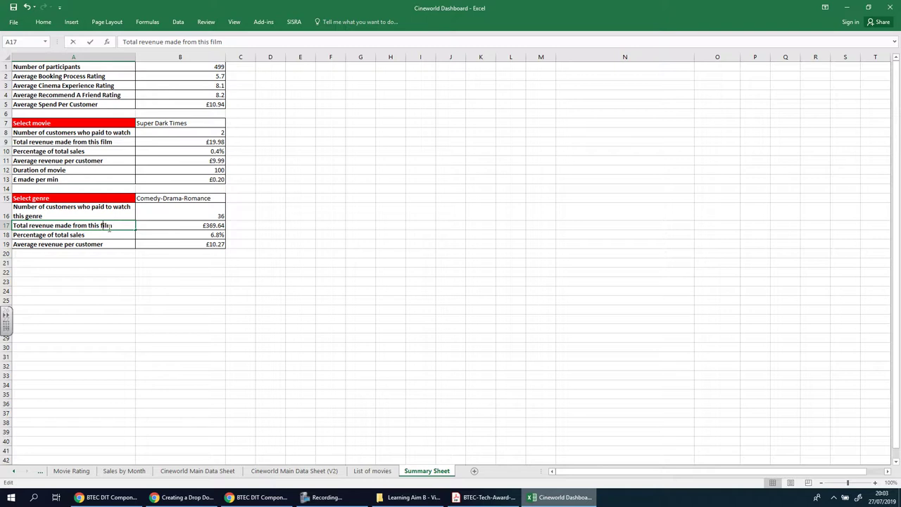
double_click(106, 226)
text(genre)
key(Return)
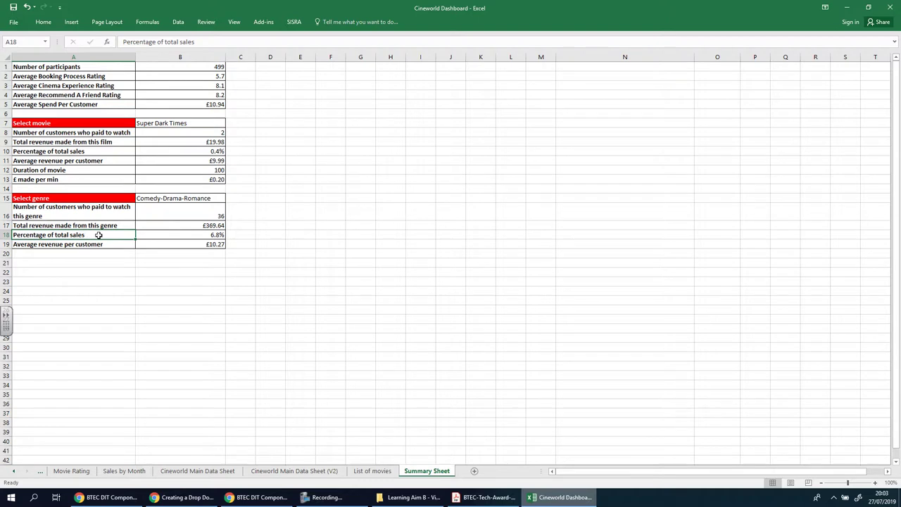
double_click(99, 235)
click(114, 245)
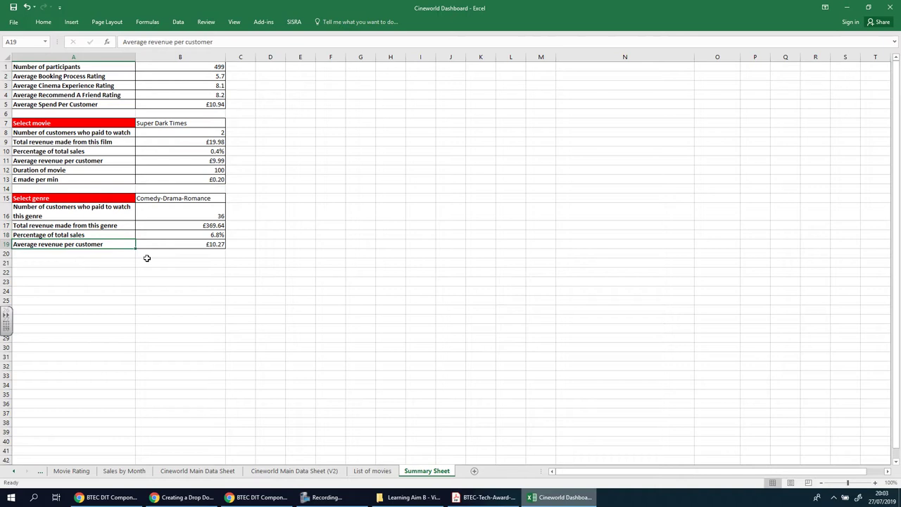
click(361, 273)
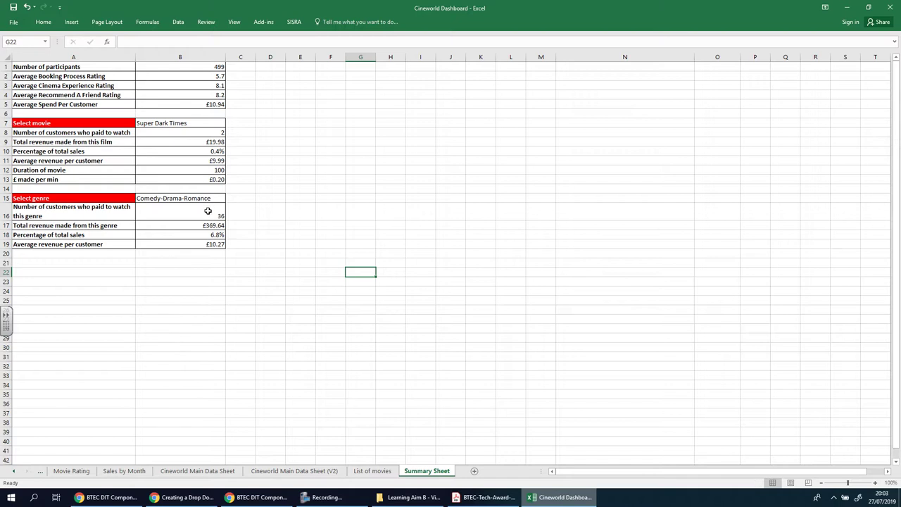
Step: Review the formulas behind the genre figures in B16 to B19, including both SUBTOTAL formulas
click(207, 210)
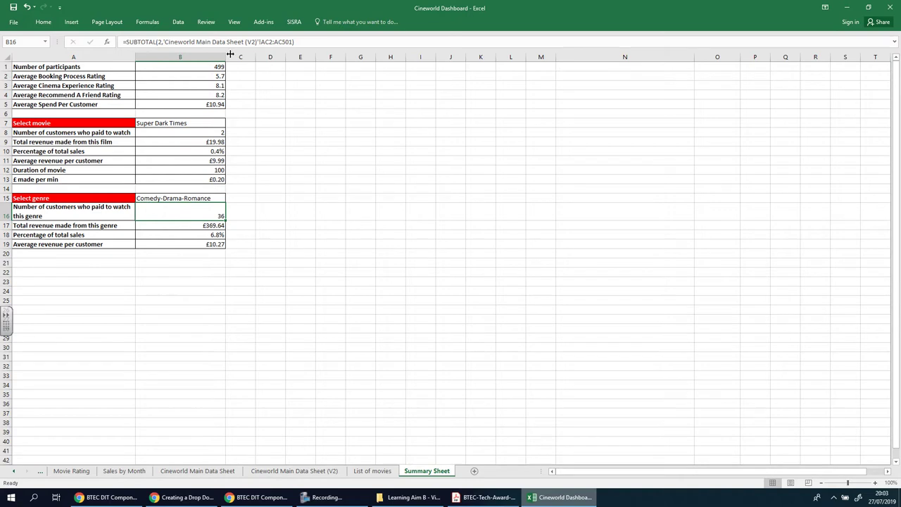
click(203, 227)
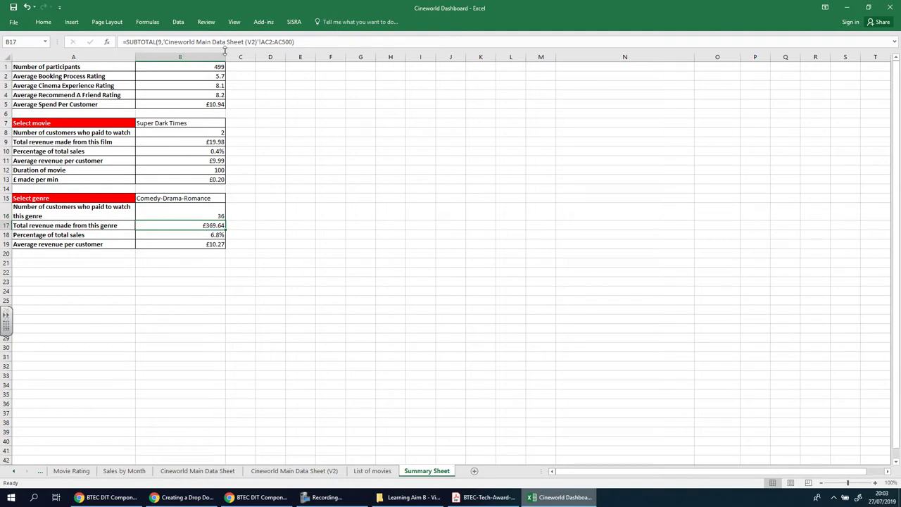
click(196, 243)
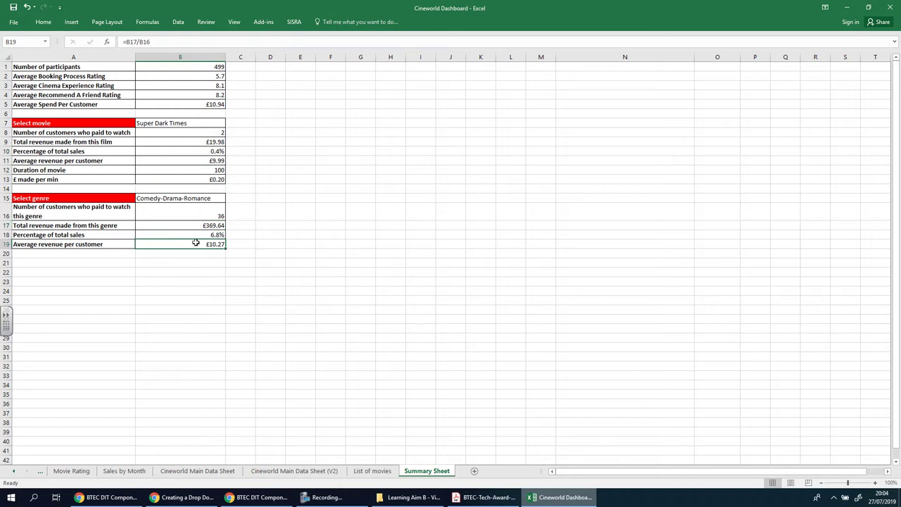
click(177, 234)
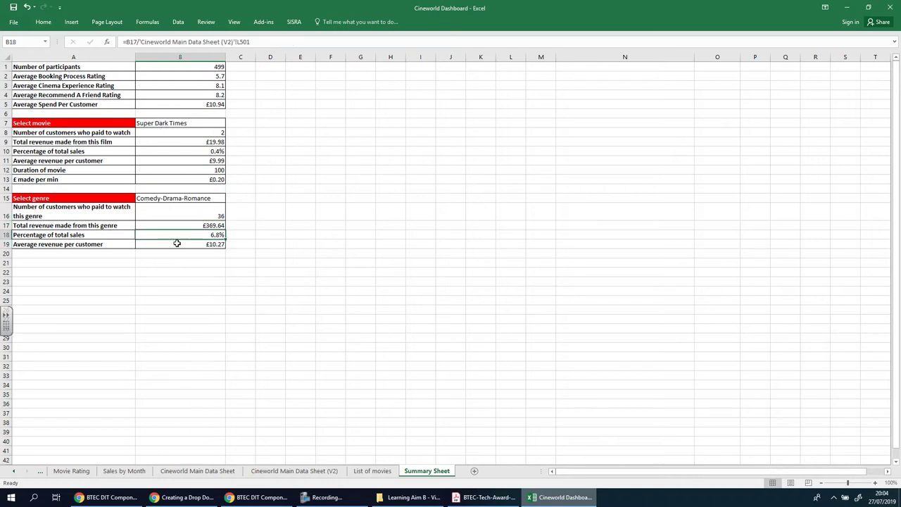
click(176, 243)
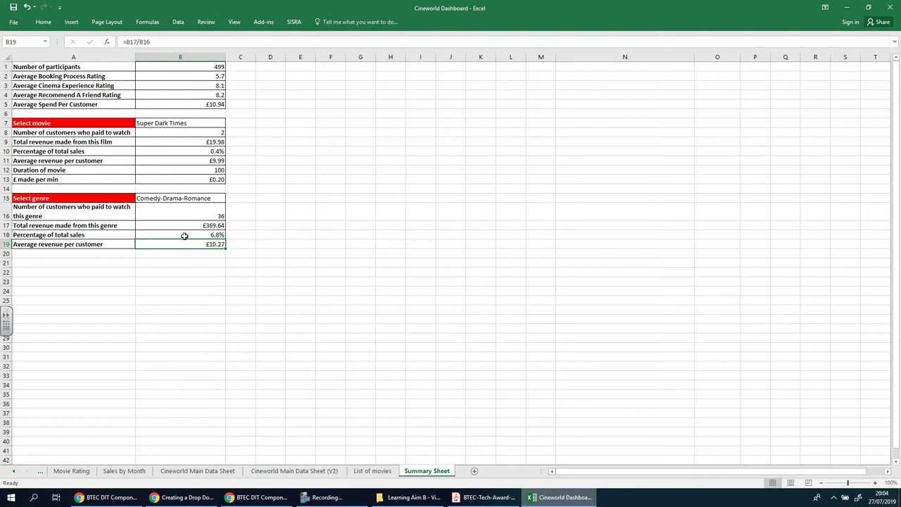